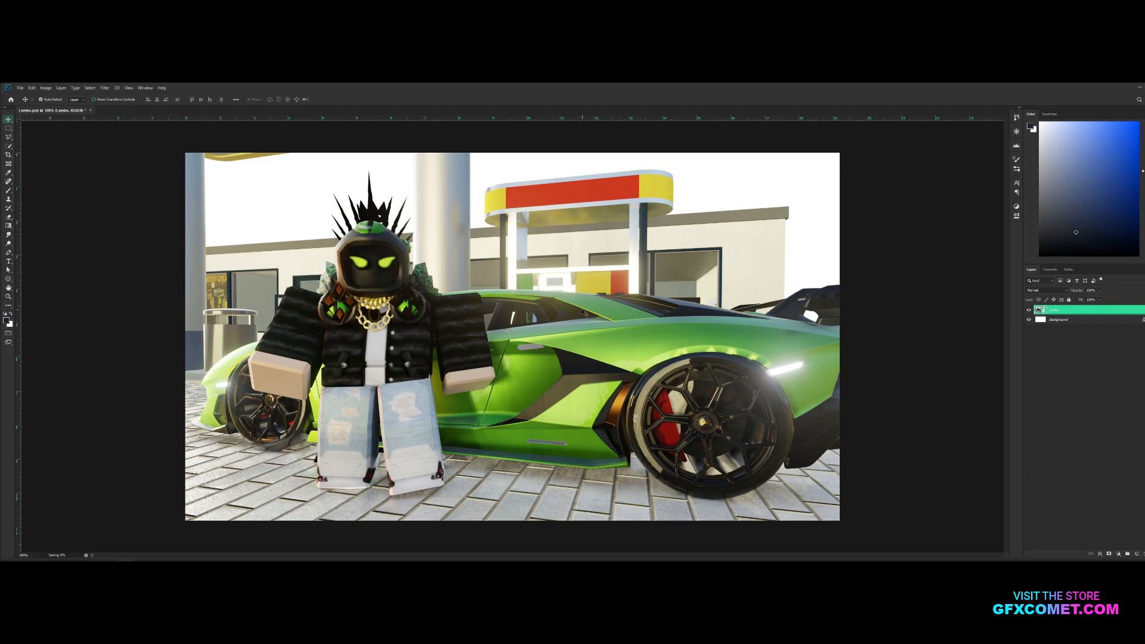
Enlarge the sunset sky image behind the render so that it fills the background
key("ctrl+t")
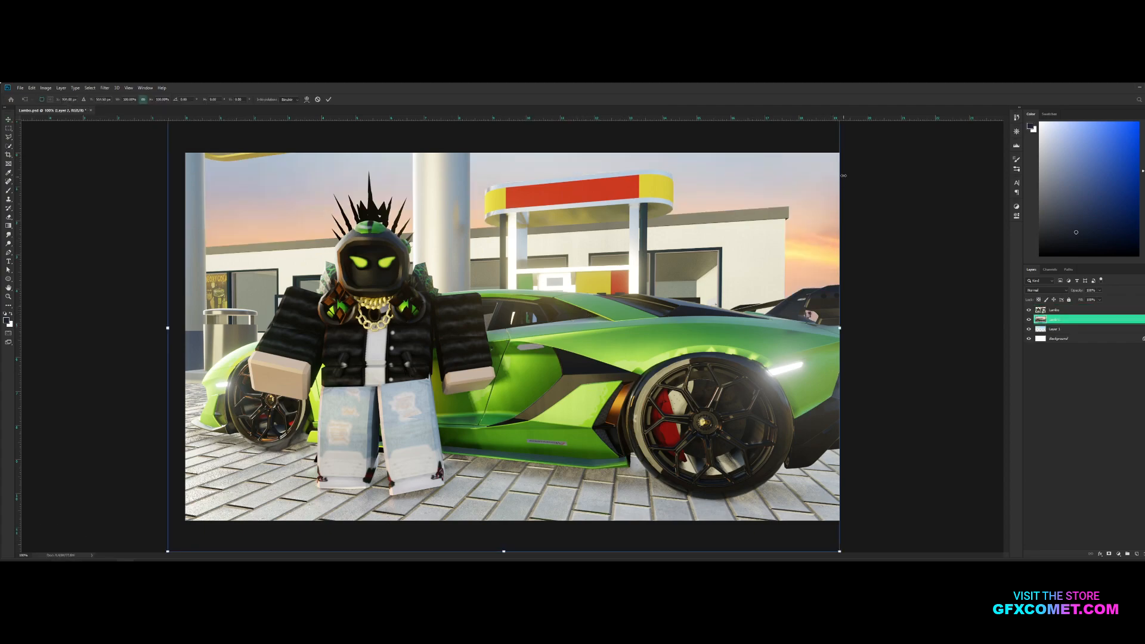
left_click_drag(840, 552, 909, 558)
key("Return")
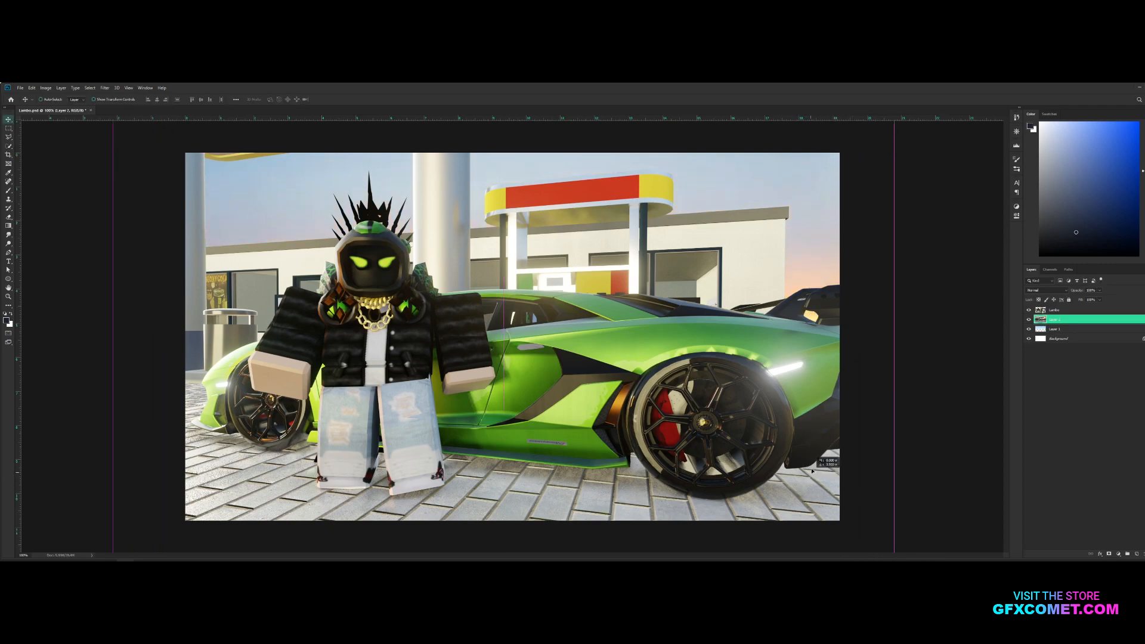
On the Lambo layer, quick-select the character's helmet, jacket and the arm and hand beside the front wheel
left_click(1066, 310)
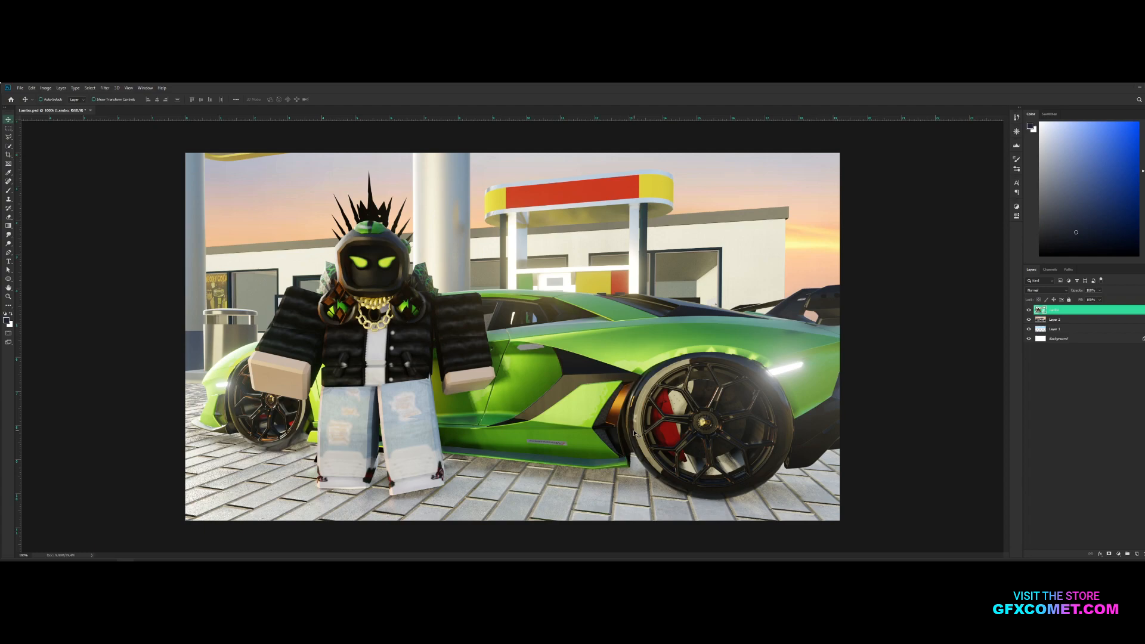
left_click(8, 146)
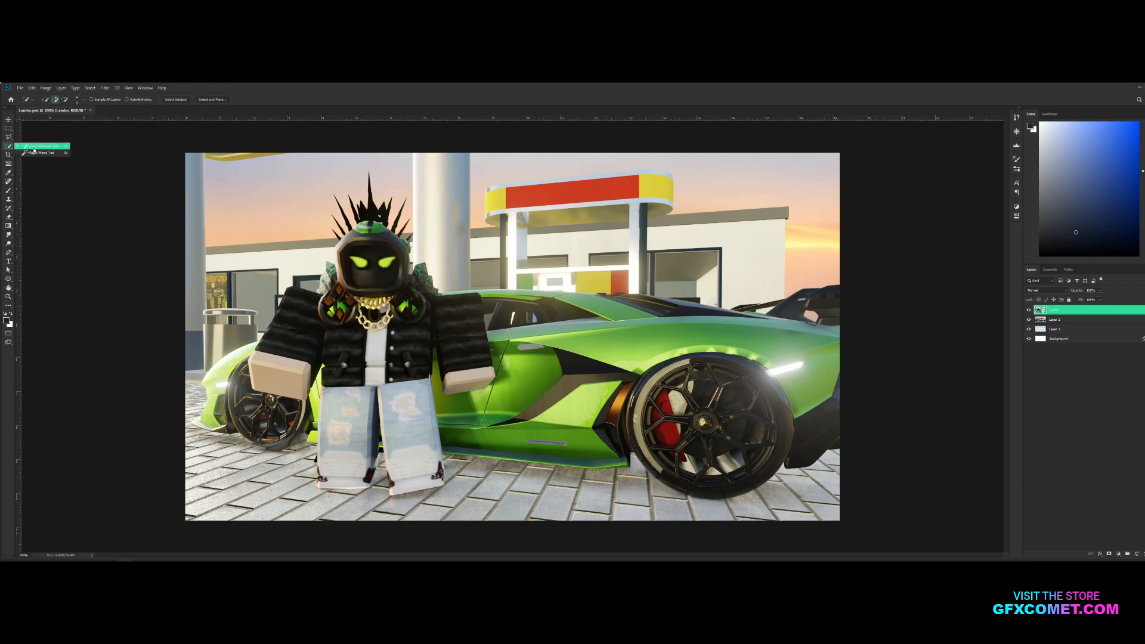
mouse_move(356, 262)
left_mouse_down()
mouse_move(388, 261)
mouse_move(371, 212)
left_mouse_up()
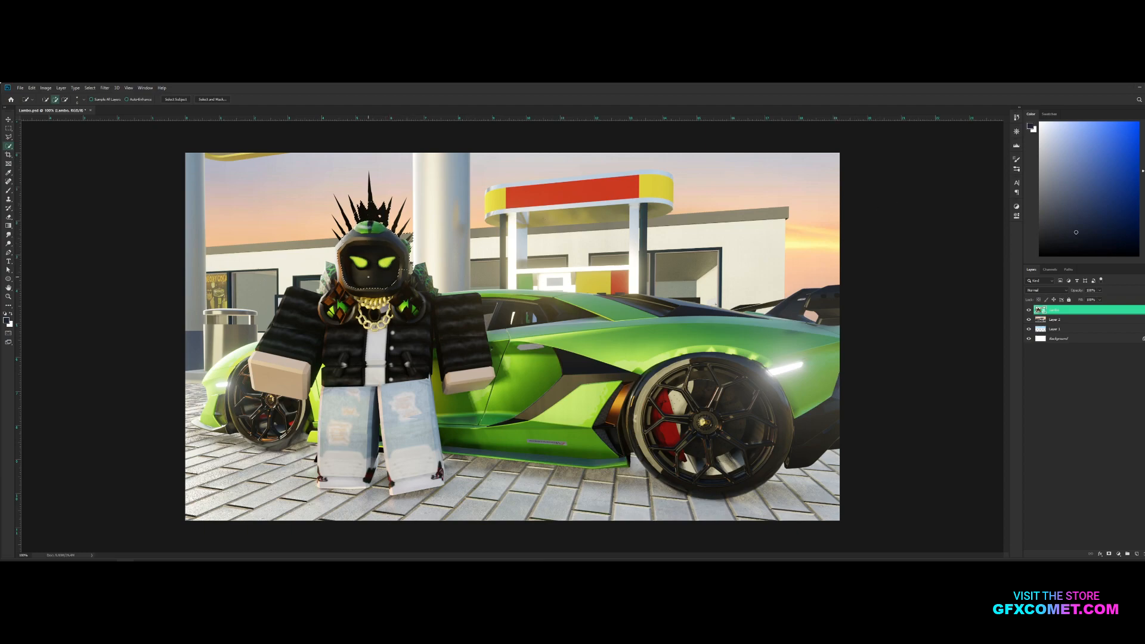
left_click_drag(346, 352, 294, 328)
key("alt")
key("alt")
left_click(251, 341, "alt")
left_click_drag(265, 370, 292, 382)
Extend the quick selection over the character's jeans and other hand, subtracting stray areas around them
key("alt")
left_click_drag(327, 358, 349, 468)
left_click(314, 385, "alt")
key("alt")
key("alt")
key("alt")
key("alt")
key("alt")
key("alt")
key("alt")
left_click_drag(375, 410, 372, 383)
left_click_drag(464, 357, 469, 382)
left_click_drag(411, 405, 443, 467)
Add the crown's spikes and the green shoulder piece to the character selection
key("ctrl+plus")
key("ctrl+plus")
scroll(411, 239, "up", 2)
key("space")
mouse_move(335, 197)
left_mouse_down()
mouse_move(669, 338)
mouse_move(728, 442)
left_mouse_up()
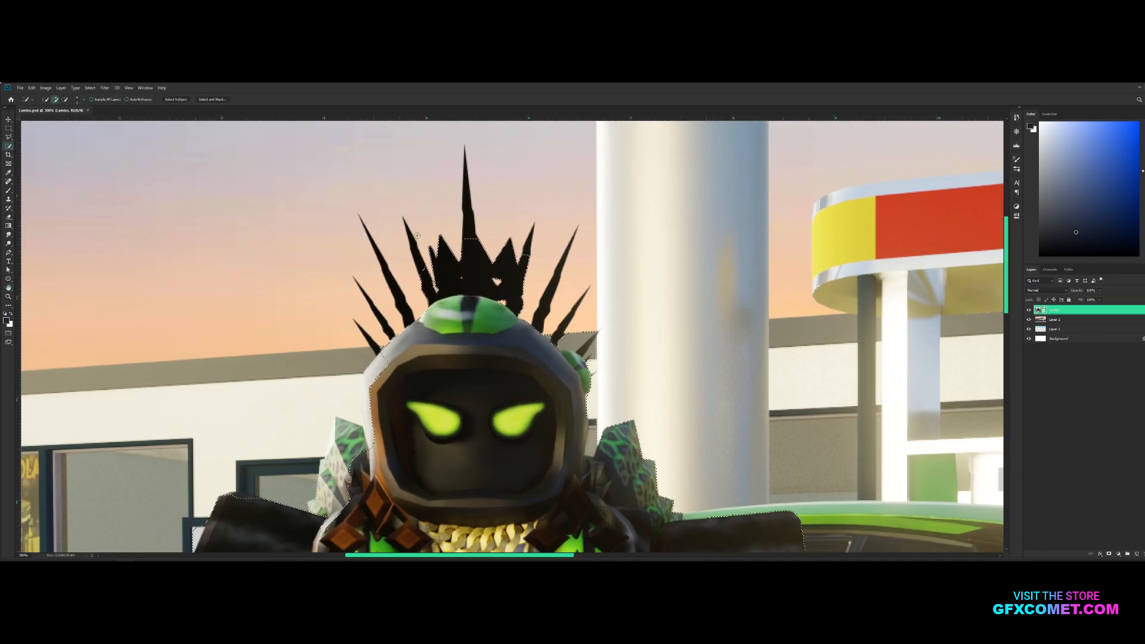
left_click_drag(470, 244, 468, 162)
left_click_drag(359, 446, 345, 431)
scroll(585, 289, "down", 5)
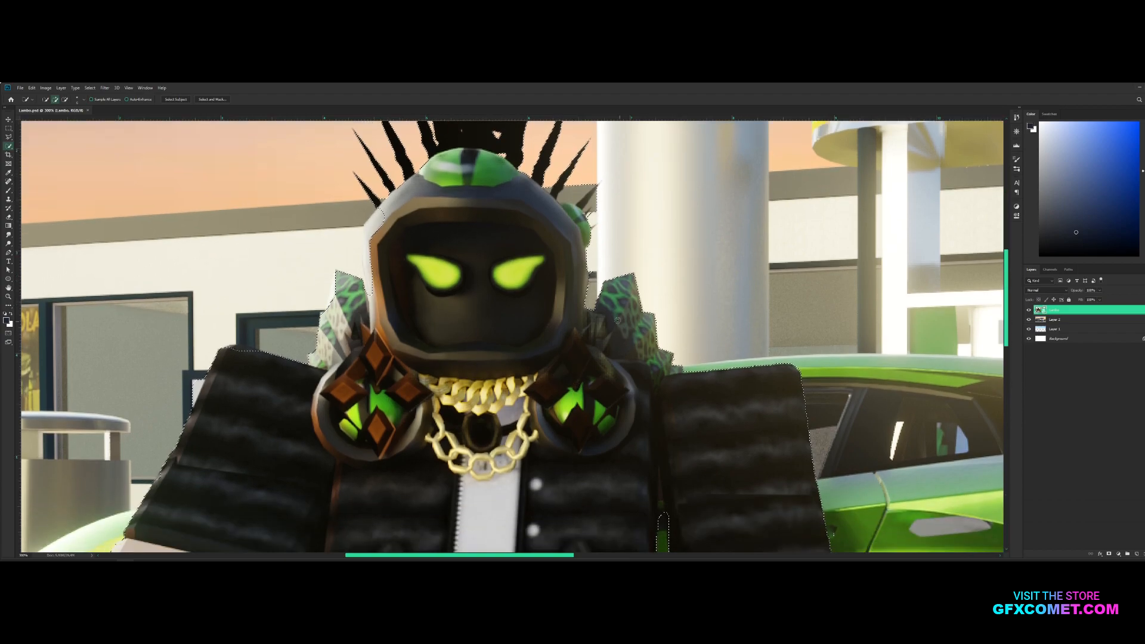
key("ctrl+minus")
key("ctrl+minus")
key("ctrl+minus")
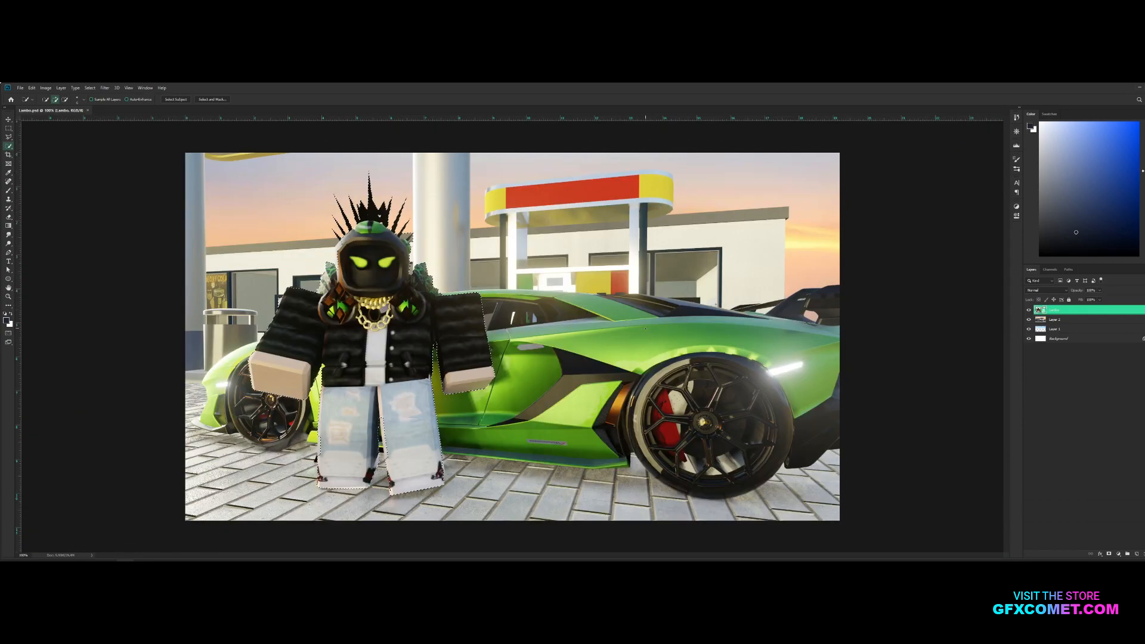
Refine the character selection in Select and Mask with the Overlay view and an edge radius, and copy the character onto a new layer
right_click(586, 327)
left_click(631, 348)
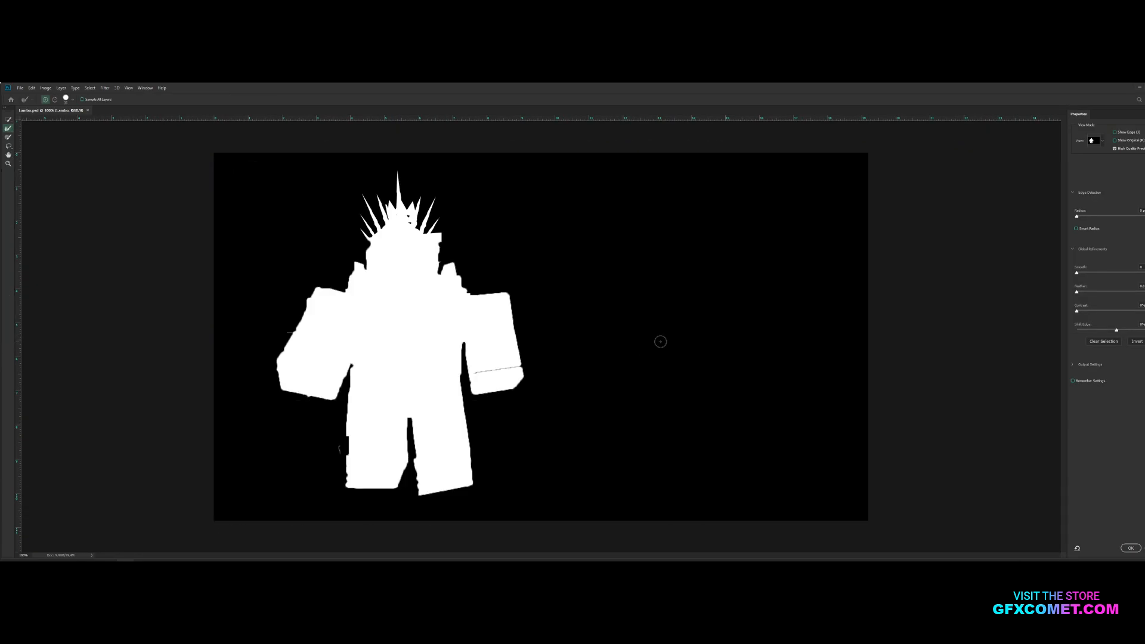
left_click(1101, 145)
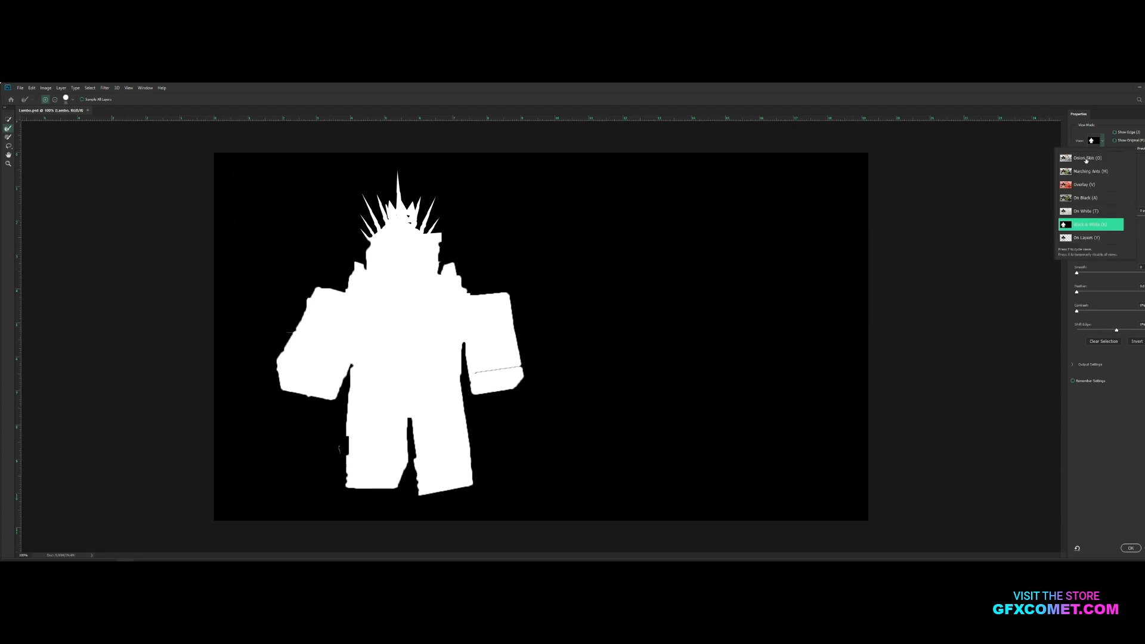
left_click(1089, 186)
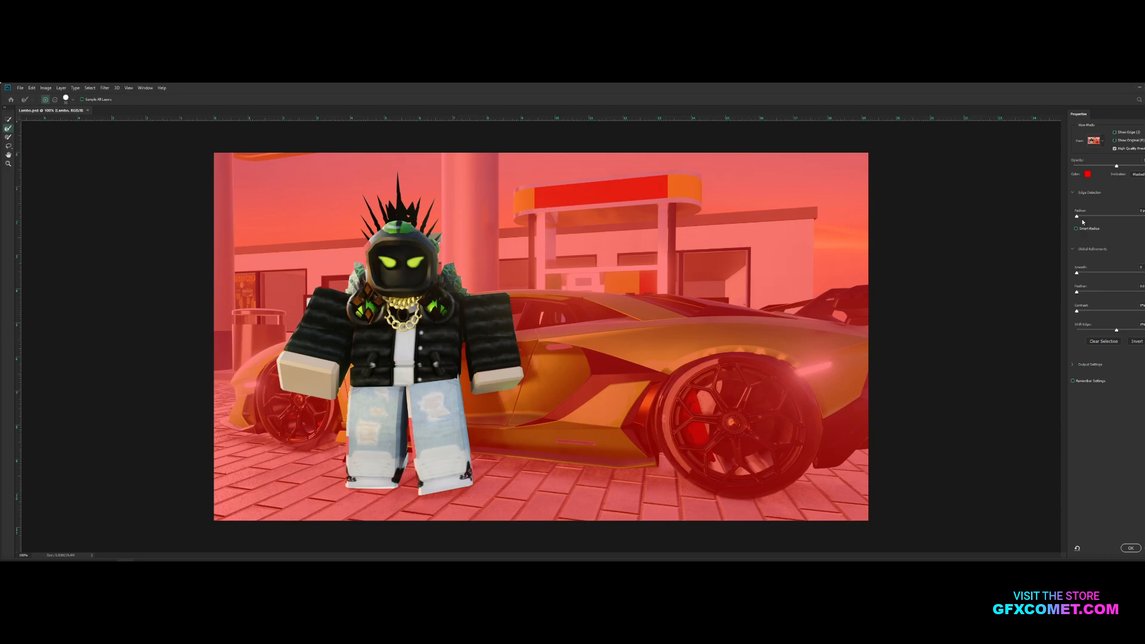
left_click(1086, 217)
left_click(1131, 548)
key("h")
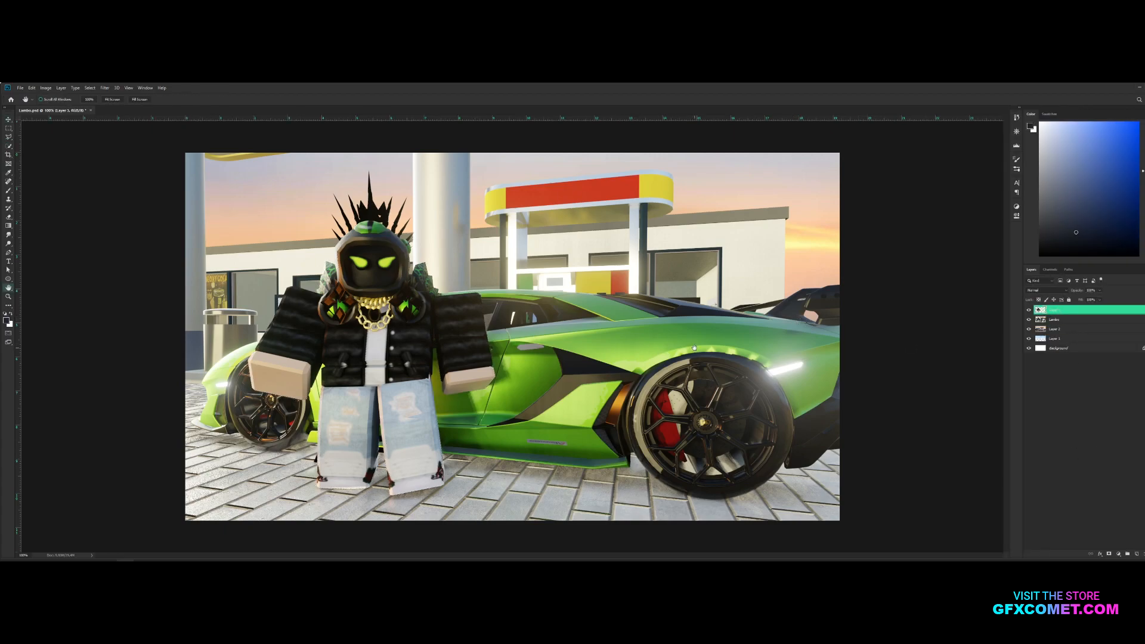
On the Lambo layer, quick-select the car's rear wheel, rear body and spoiler
left_click(1058, 321)
left_click(9, 147)
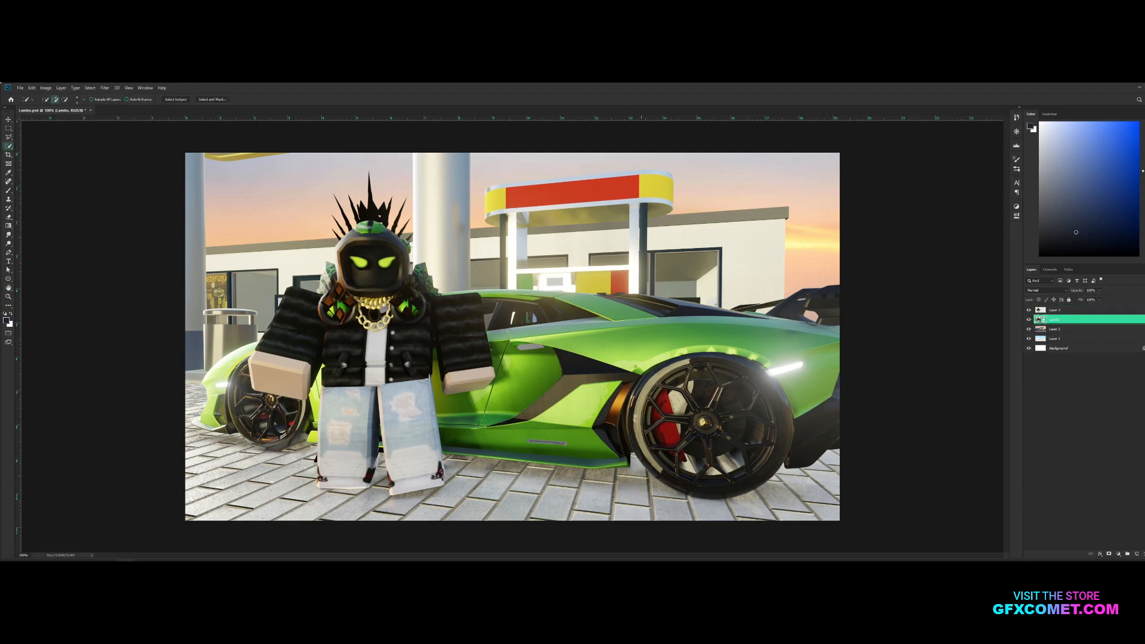
left_click_drag(638, 374, 602, 377)
mouse_move(712, 404)
left_mouse_down()
mouse_move(717, 446)
mouse_move(808, 372)
left_mouse_up()
left_click(809, 314, "alt")
left_click(767, 308, "alt")
left_click_drag(722, 327, 659, 311)
left_click(693, 309)
Extend the car selection over the roof, windows, door and front end, excluding the ground
left_click(620, 284, "alt")
left_click_drag(574, 308, 495, 312)
left_click_drag(542, 376, 514, 432)
key("alt")
left_click(453, 458, "alt")
left_click(380, 445)
left_click(188, 420, "alt")
Refine the car selection in Select and Mask and copy the car onto its own layer
right_click(661, 327)
left_click(714, 349)
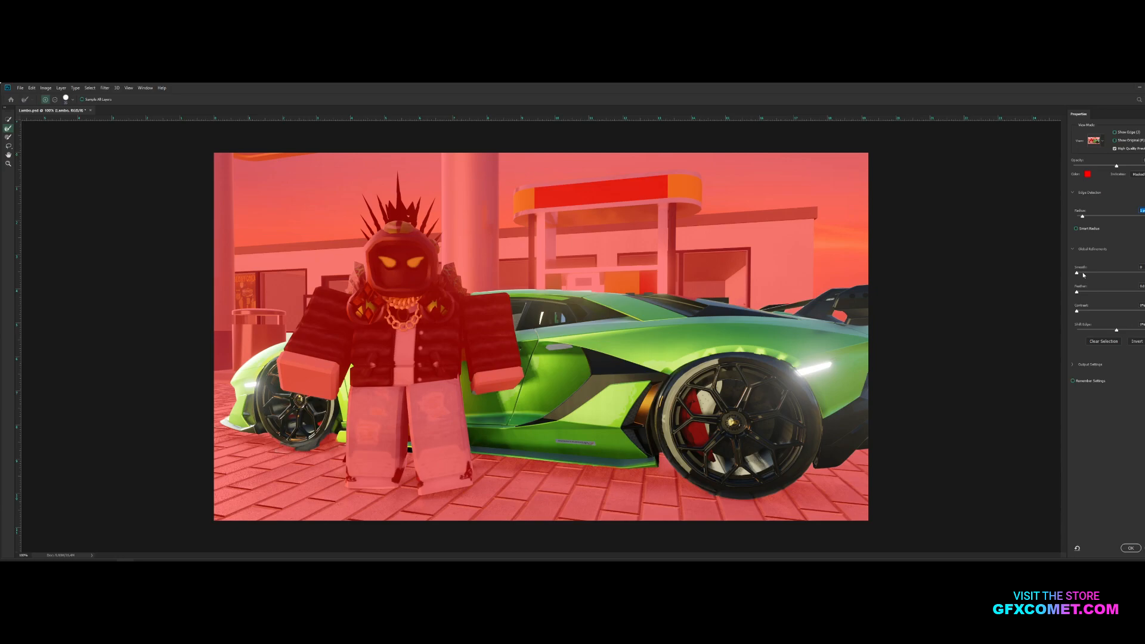
left_click(1130, 547)
key("ctrl+j")
Add a new layer above the character layer and make it a clipping mask
key("v")
left_click(1072, 310)
left_click(1136, 554)
right_click(1079, 312)
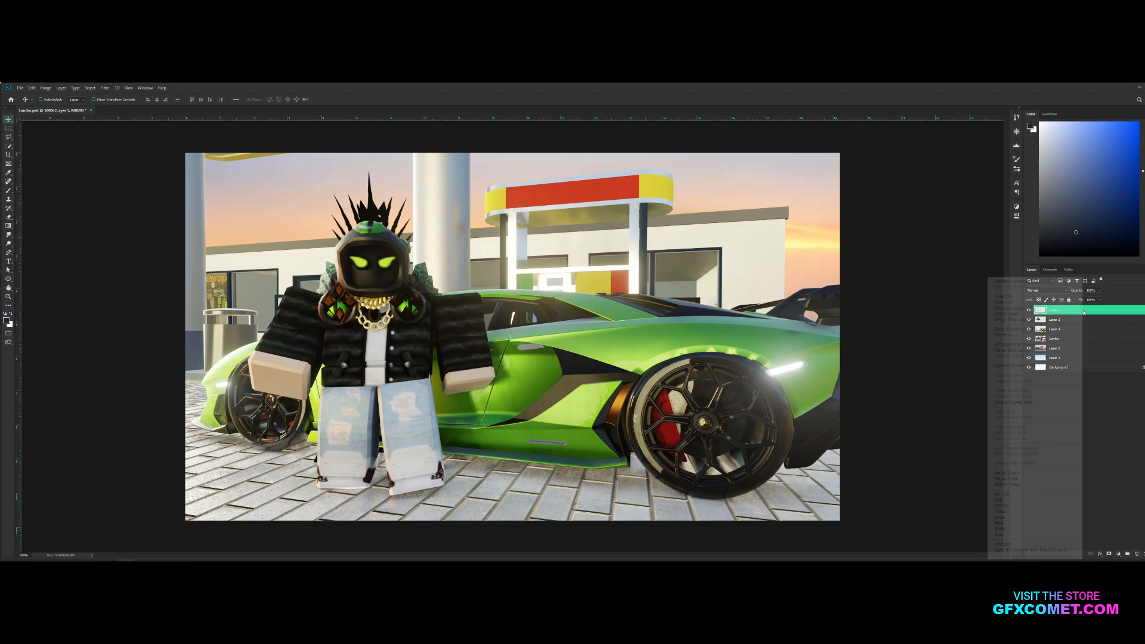
left_click(1042, 403)
Paint a soft white highlight over the character's crown and helmet with an enlarged brush on the clipped layer
key("h")
key("ctrl+plus")
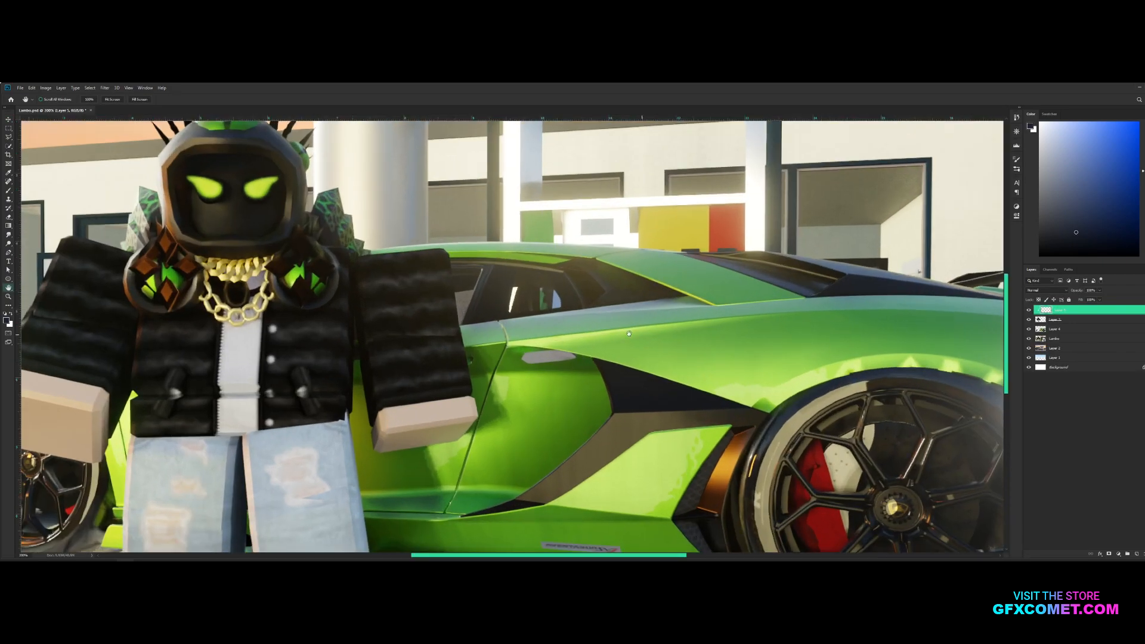
left_click_drag(629, 334, 897, 453)
key("b")
key("x")
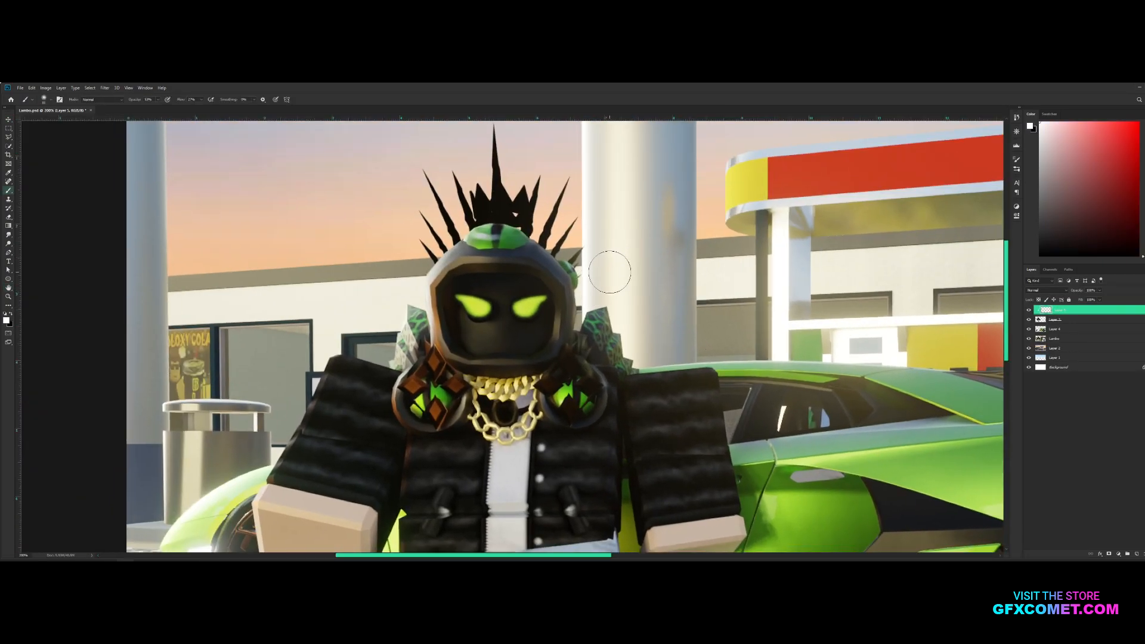
key("ctrl+minus")
key("bracketright")
key("bracketright")
key("bracketright")
key("bracketright")
mouse_move(338, 236)
left_mouse_down()
mouse_move(359, 213)
mouse_move(330, 228)
mouse_move(326, 248)
mouse_move(317, 206)
mouse_move(349, 233)
left_mouse_up()
Paint soft white highlights along the arm beside the front wheel and around the neck, resizing the brush to suit
key("bracketright")
key("bracketright")
key("bracketright")
key("bracketright")
key("bracketright")
mouse_move(309, 272)
left_mouse_down()
mouse_move(285, 321)
mouse_move(250, 338)
mouse_move(241, 364)
mouse_move(260, 365)
left_mouse_up()
key("bracketright")
key("bracketleft")
key("bracketleft")
key("bracketleft")
mouse_move(357, 293)
left_mouse_down()
mouse_move(376, 303)
mouse_move(347, 305)
left_mouse_up()
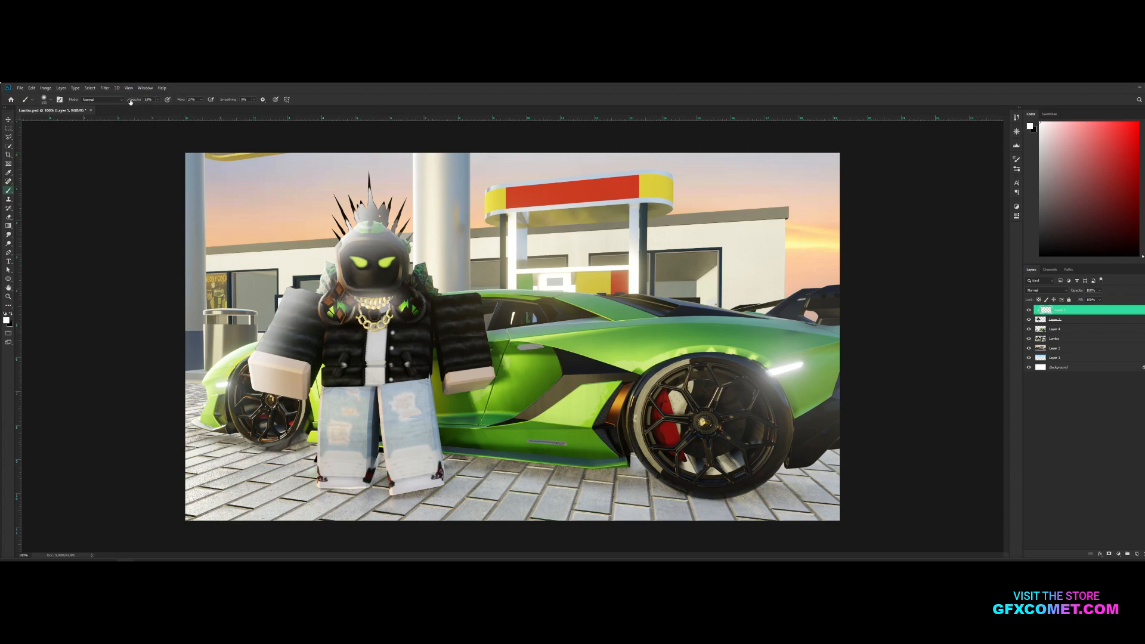
Adjust the brush settings and paint soft white over the character's chest, other shoulder and jeans
left_click(51, 100)
left_click(158, 100)
key("bracketright")
key("bracketright")
mouse_move(378, 286)
left_mouse_down()
mouse_move(420, 311)
mouse_move(389, 237)
mouse_move(463, 331)
left_mouse_up()
mouse_move(382, 429)
left_mouse_down()
mouse_move(364, 442)
mouse_move(387, 471)
left_mouse_up()
Set the clipped highlight layer's blending mode to Overlay
key("v")
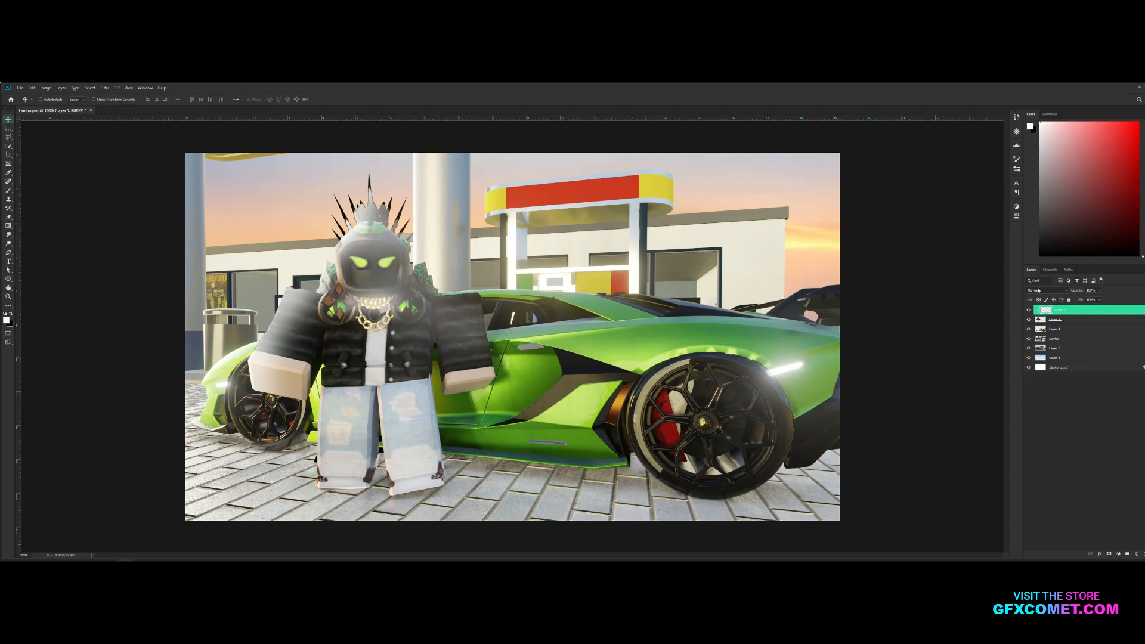
left_click(1047, 291)
left_click(1050, 375)
left_click(1098, 387)
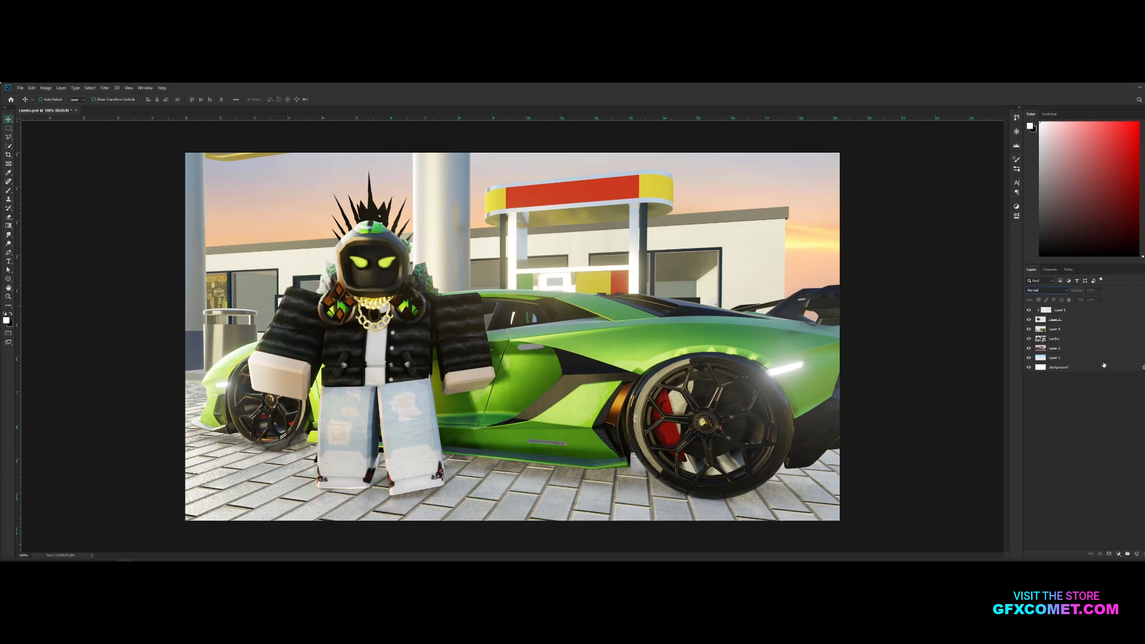
left_click(1076, 310)
left_click_drag(860, 290, 812, 288)
left_click(1067, 386)
Add a clipped duplicate of the Overlay highlight layer at reduced opacity and save the document
left_click(1078, 312)
key("ctrl+j")
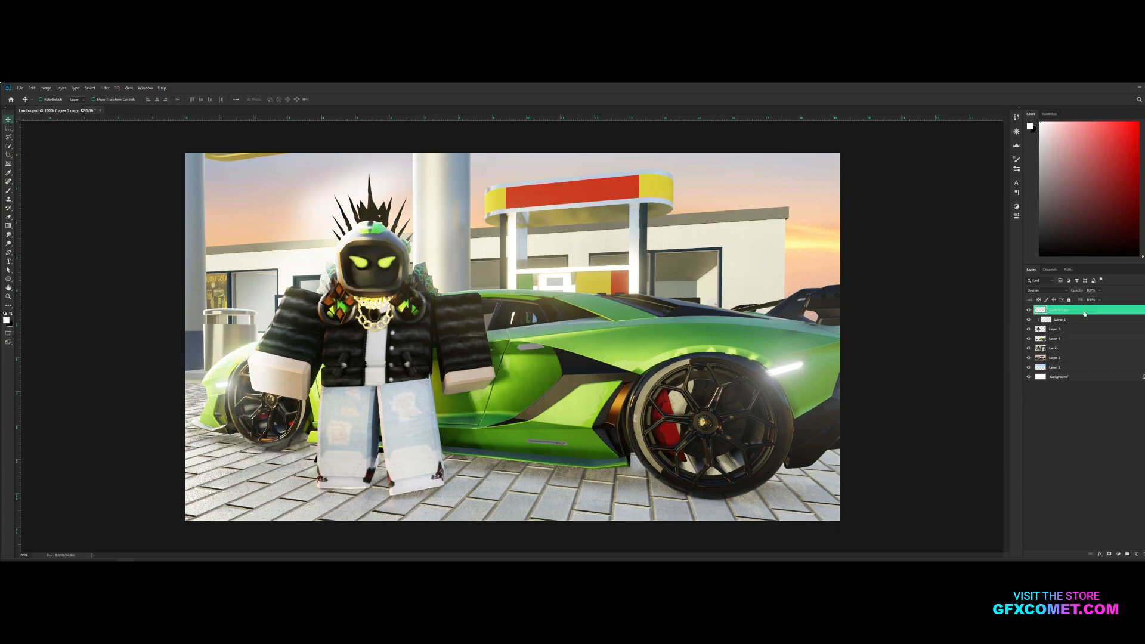
key("ctrl+alt+g")
left_click_drag(940, 297, 948, 297)
key("ctrl+s")
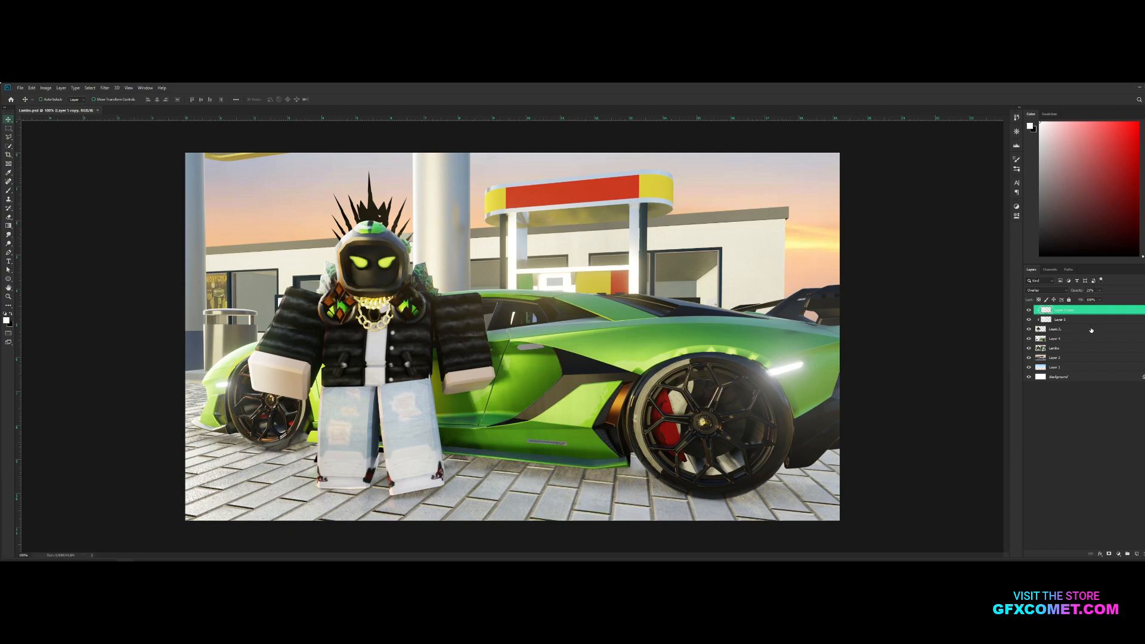
Apply Bevel & Emboss, Inner Glow and Satin to the character layer, with Overlay blending for the glow and satin
double_click(1091, 329)
left_click(844, 298)
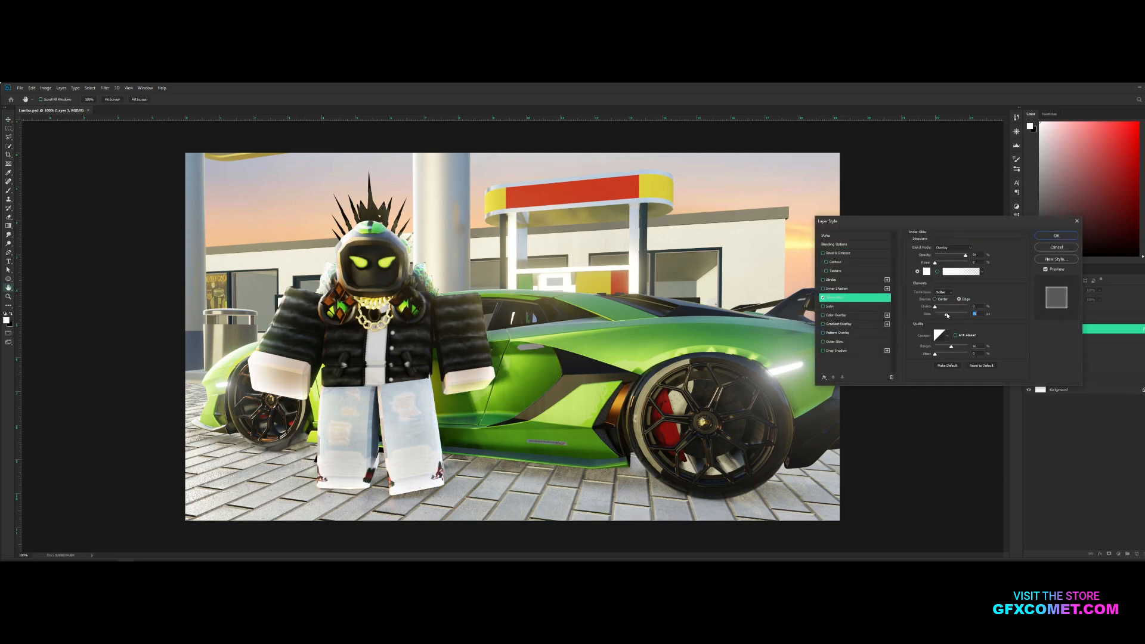
left_click(863, 254)
left_click(830, 306)
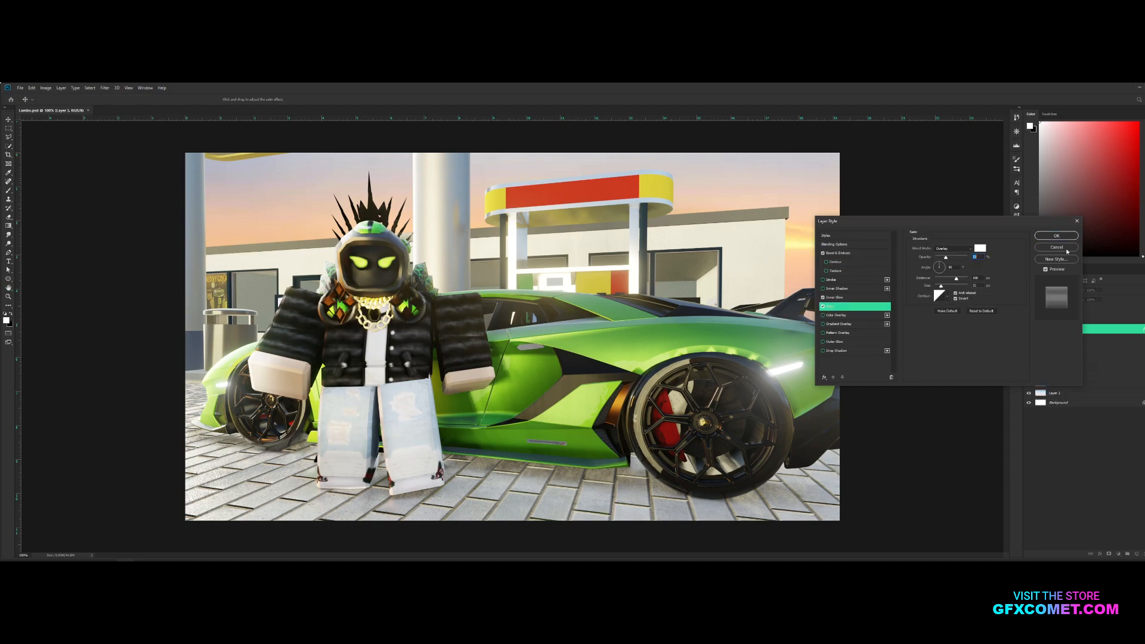
left_click(1056, 236)
Use the Burn tool on the character layer to darken the white shirt and the jeans along the jacket's hem
key("ctrl+plus")
key("space")
left_click_drag(627, 263, 865, 274)
key("ctrl+plus")
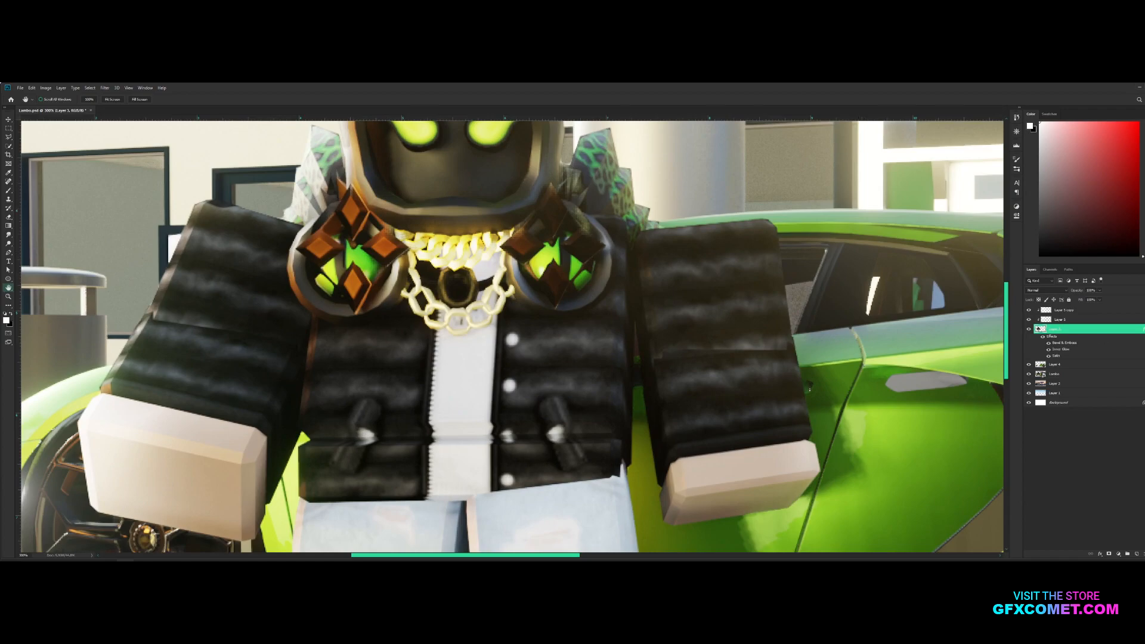
left_click(1142, 329)
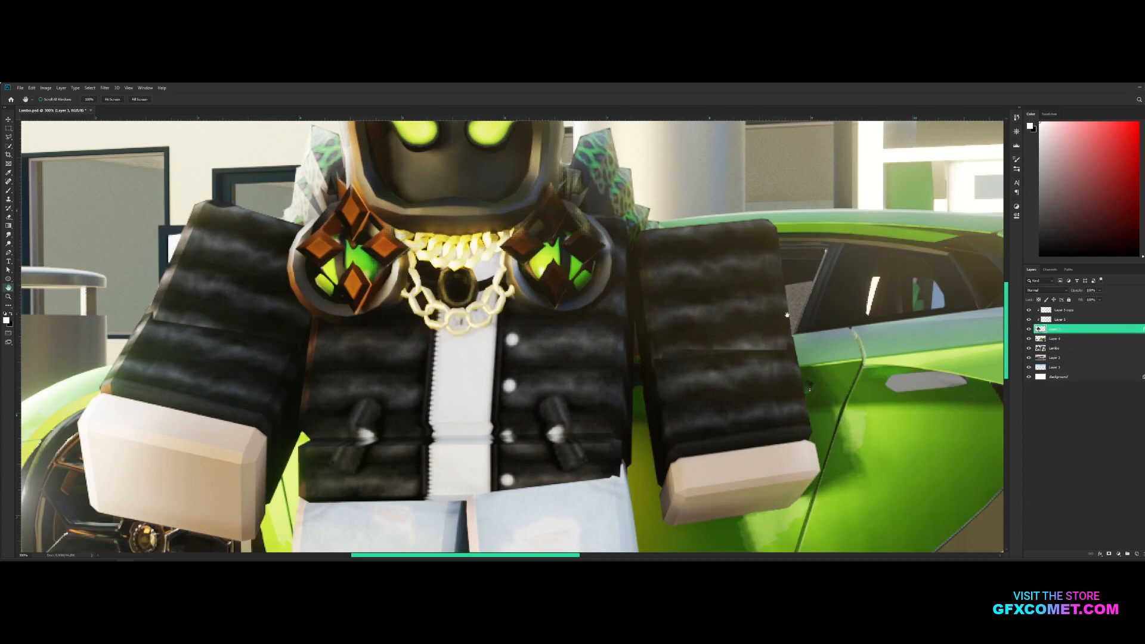
right_click(8, 244)
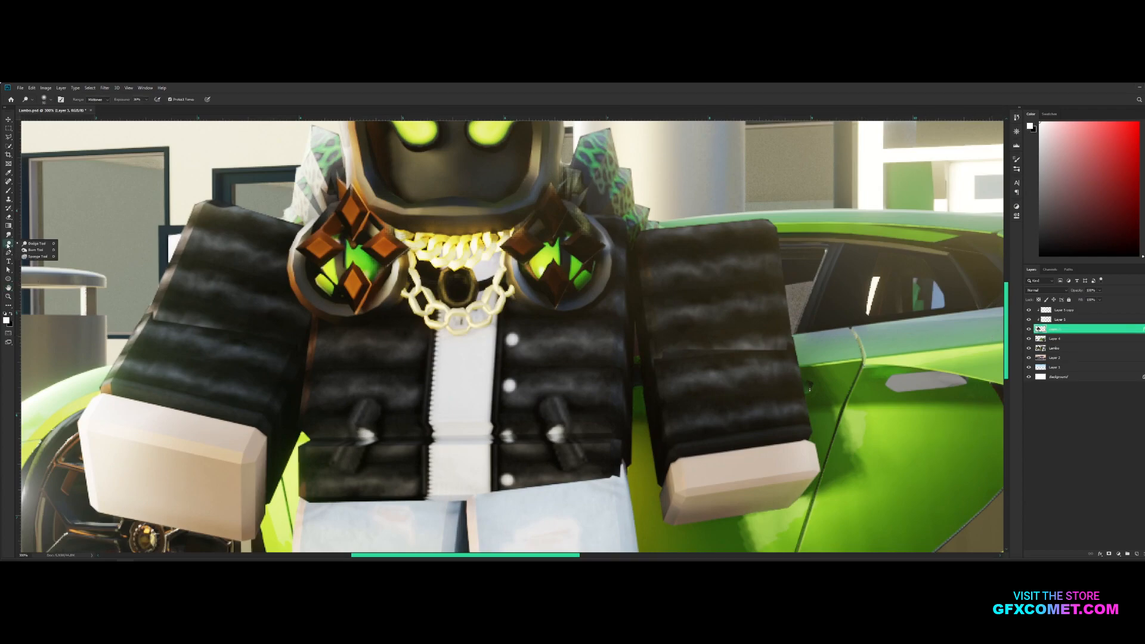
left_click(33, 248)
left_click_drag(443, 375, 447, 456)
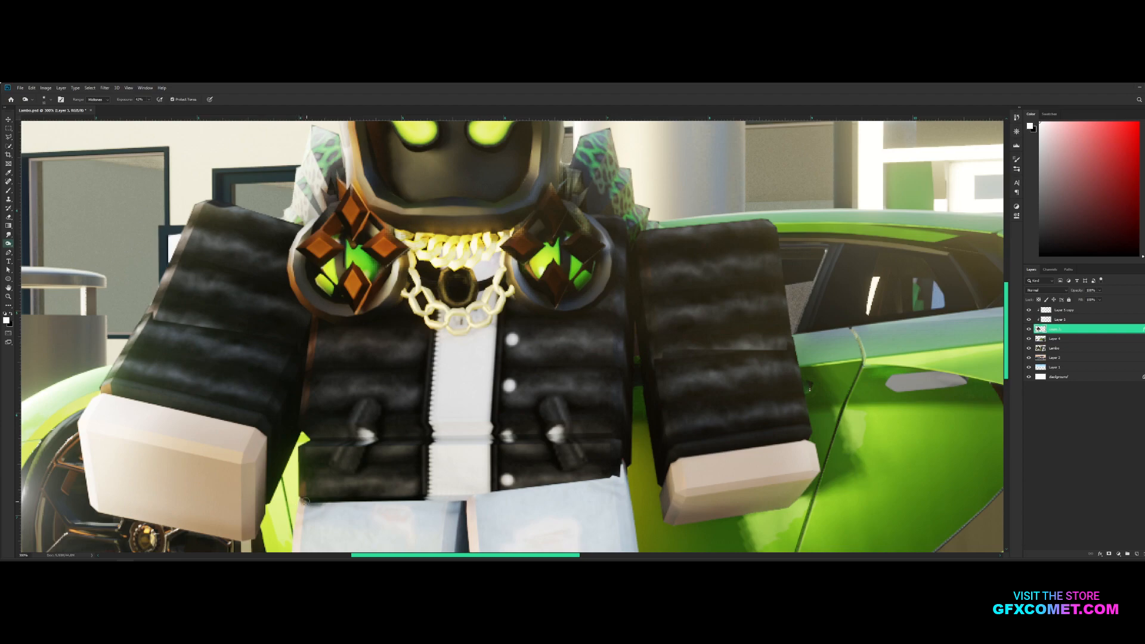
mouse_move(298, 499)
left_mouse_down()
mouse_move(417, 503)
mouse_move(318, 501)
left_mouse_up()
left_click_drag(397, 501, 359, 504)
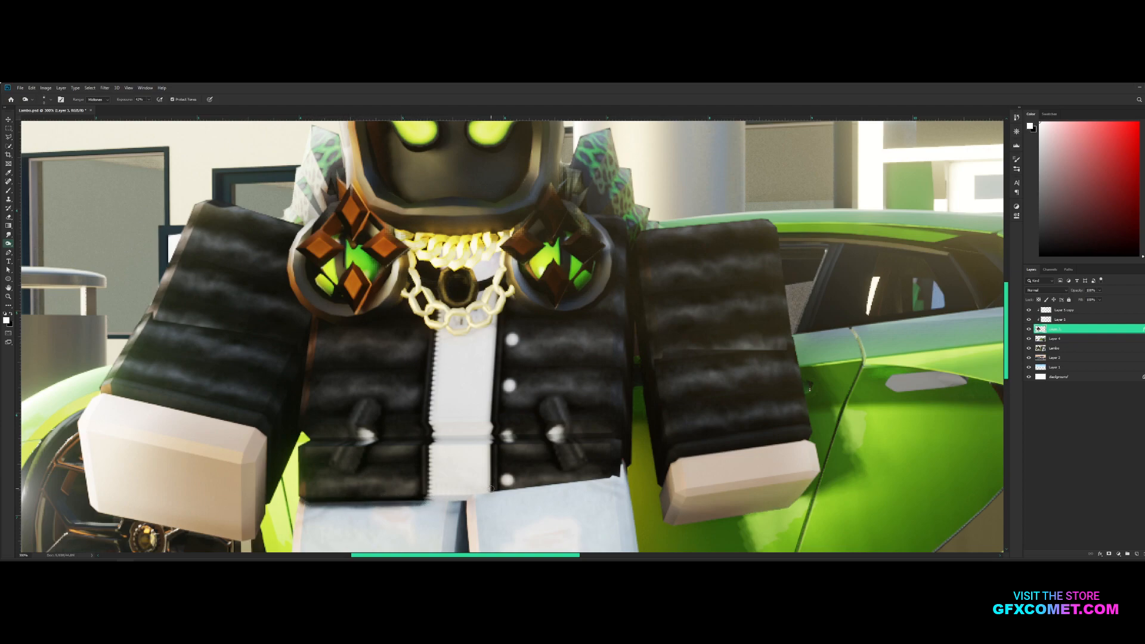
mouse_move(489, 495)
left_mouse_down()
mouse_move(607, 486)
mouse_move(620, 472)
mouse_move(552, 481)
mouse_move(608, 480)
left_mouse_up()
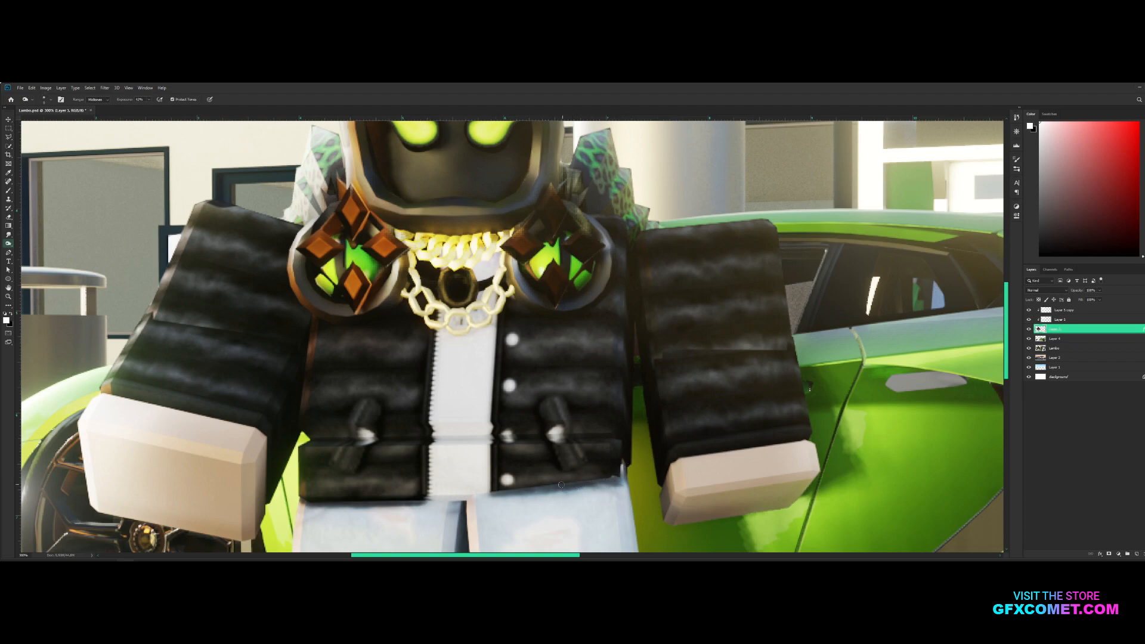
Burn shading along both edges of the white shirt and beneath the gold chain with a larger brush
mouse_move(432, 497)
left_mouse_down()
mouse_move(431, 457)
mouse_move(431, 503)
left_mouse_up()
key("bracketright")
key("bracketright")
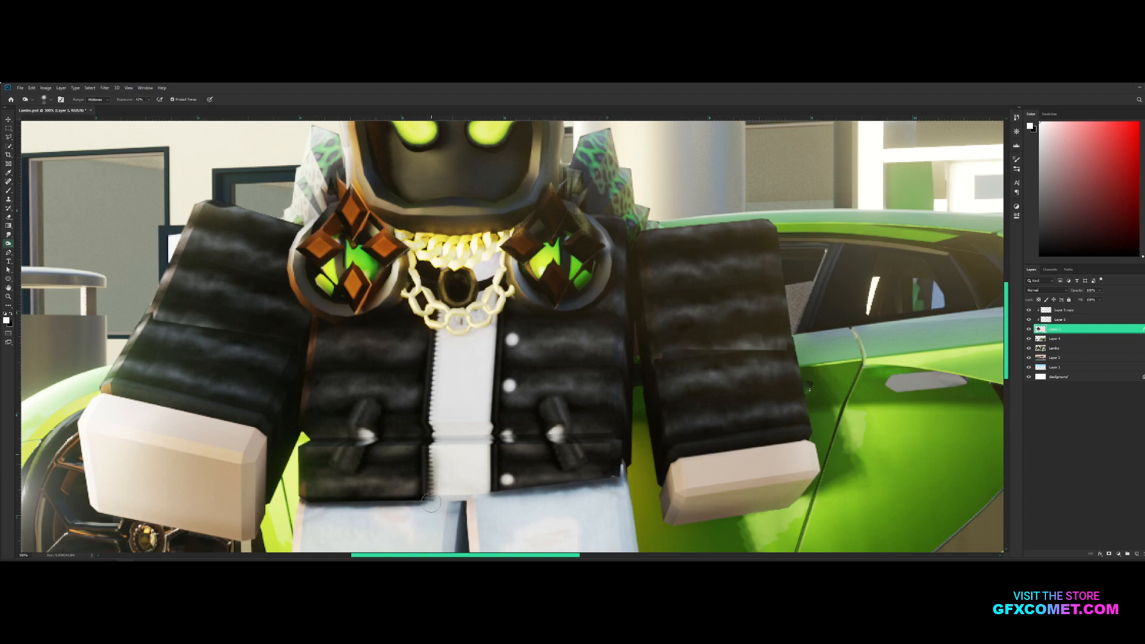
left_click(442, 341)
left_click(435, 491, "shift")
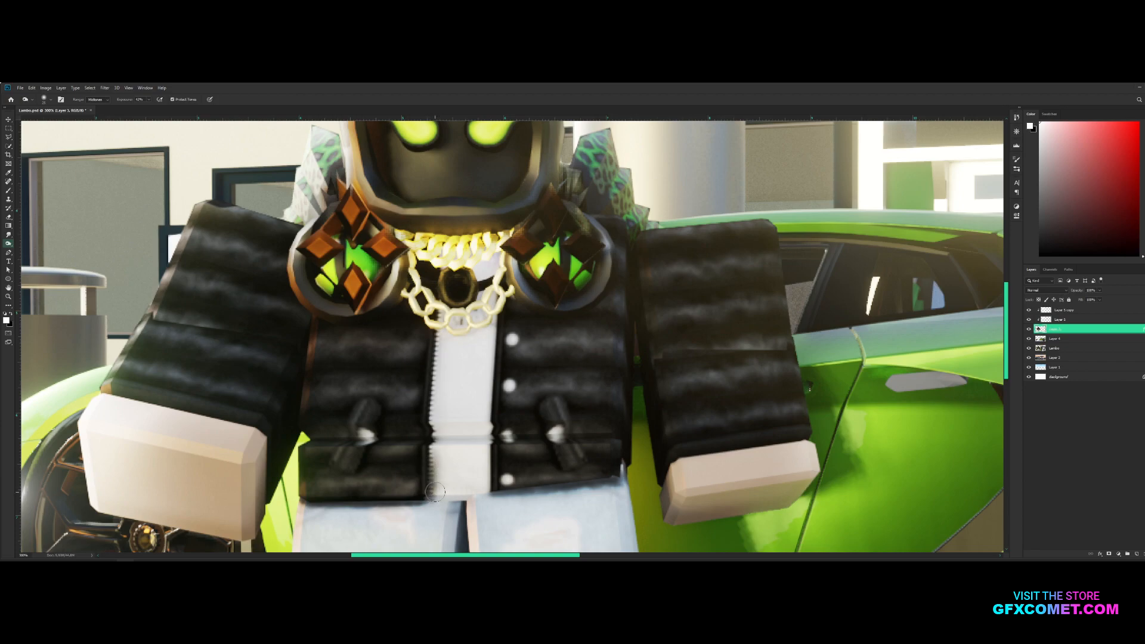
mouse_move(440, 331)
left_mouse_down()
mouse_move(436, 398)
mouse_move(435, 358)
mouse_move(447, 373)
mouse_move(434, 412)
mouse_move(439, 350)
mouse_move(434, 471)
left_mouse_up()
mouse_move(492, 322)
left_mouse_down()
mouse_move(482, 498)
mouse_move(500, 496)
left_mouse_up()
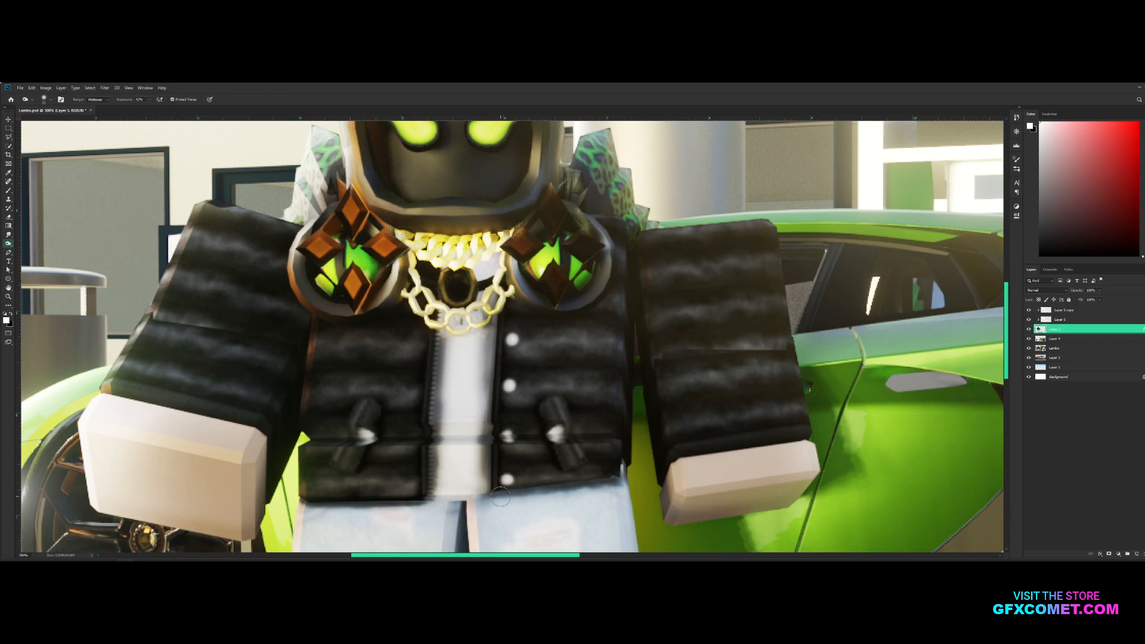
left_click_drag(487, 365, 486, 437)
mouse_move(437, 310)
left_mouse_down()
mouse_move(508, 314)
mouse_move(510, 327)
mouse_move(464, 283)
mouse_move(448, 289)
mouse_move(473, 293)
mouse_move(452, 314)
mouse_move(488, 317)
mouse_move(455, 356)
left_mouse_up()
Enlarge the Burn brush and undo the last burn stroke
key("[")
key("bracketright")
key("bracketright")
key("bracketright")
key("bracketright")
key("bracketright")
key("bracketright")
key("bracketright")
key("bracketright")
key("bracketright")
key("bracketright")
key("bracketright")
key("bracketright")
key("ctrl+z")
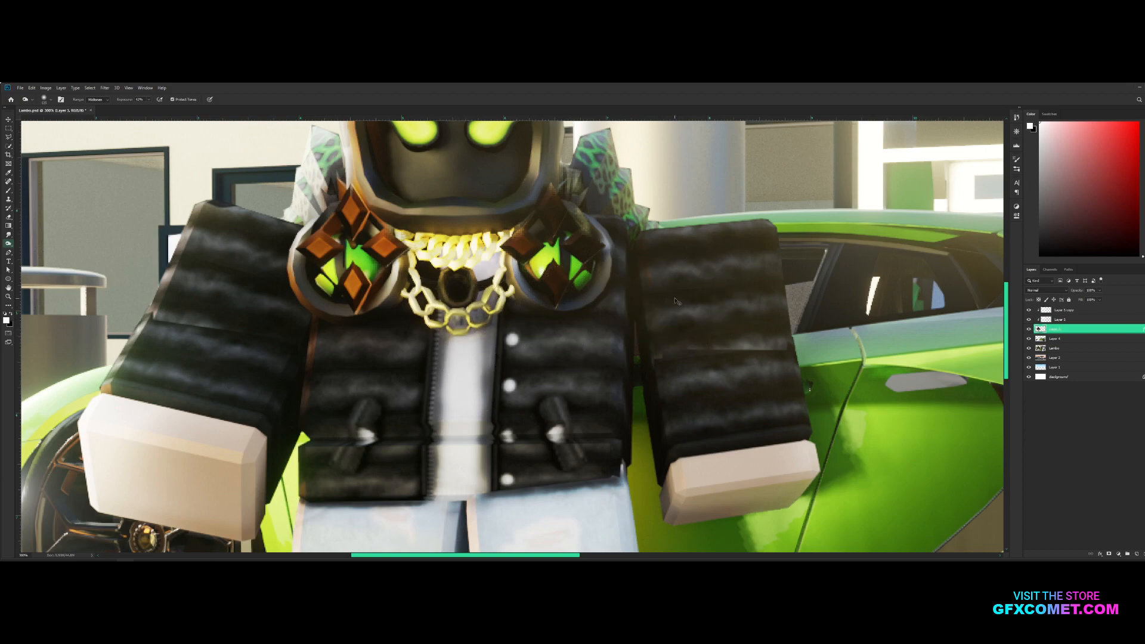
key("ctrl+minus")
key("ctrl+minus")
key("ctrl+plus")
key("ctrl+plus")
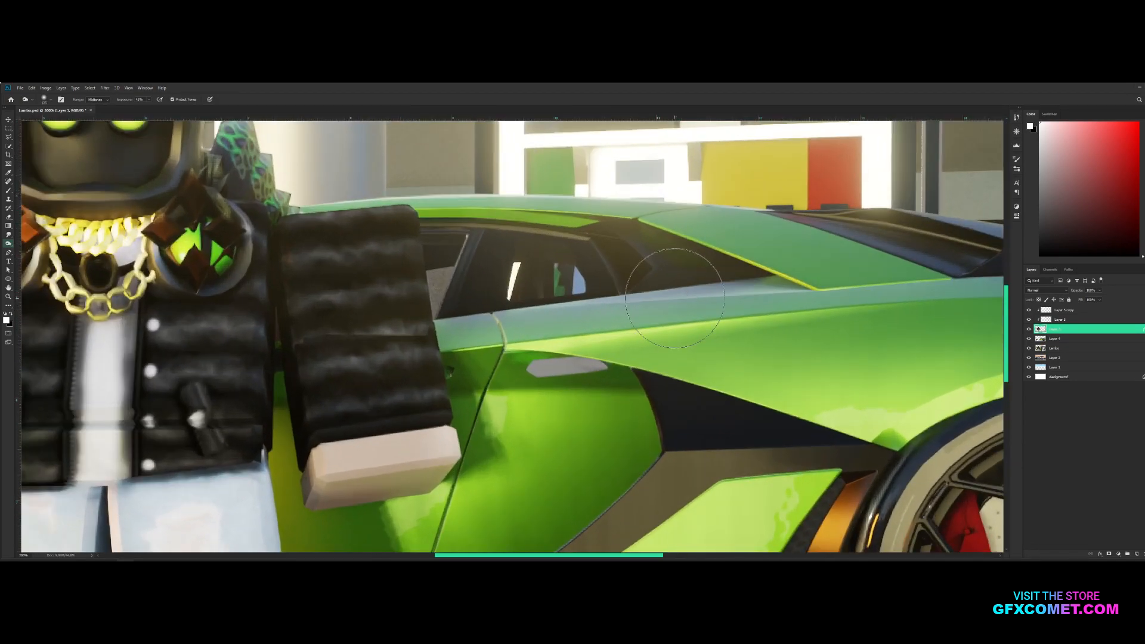
Burn shading onto the hand beside the car door, along the jacket cuff's edge, with a smaller brush
key("space")
left_click_drag(522, 337, 618, 310)
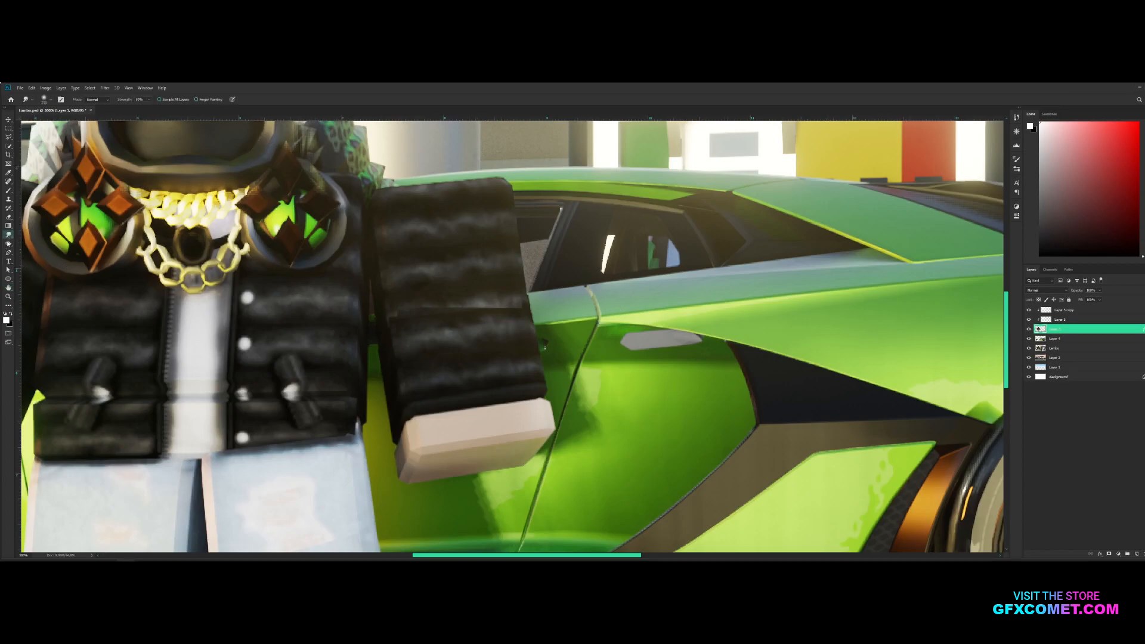
key("bracketleft")
key("bracketleft")
key("bracketleft")
key("bracketleft")
key("bracketleft")
key("bracketleft")
mouse_move(416, 421)
left_mouse_down()
mouse_move(401, 441)
mouse_move(468, 413)
mouse_move(441, 416)
left_mouse_up()
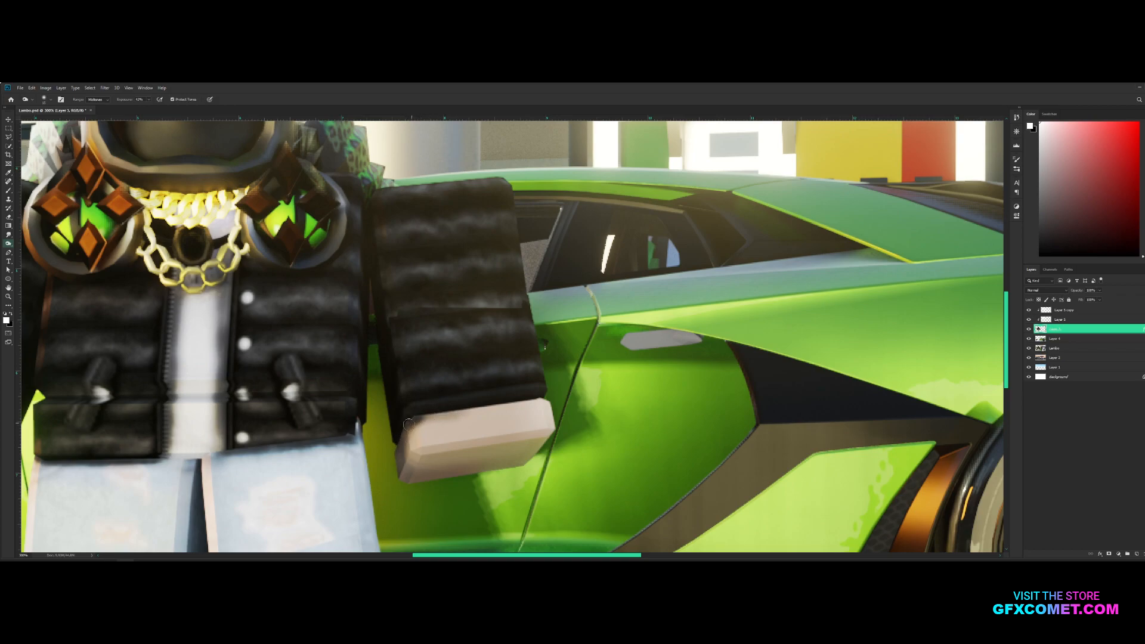
mouse_move(395, 448)
left_mouse_down()
mouse_move(527, 403)
mouse_move(442, 407)
mouse_move(431, 412)
mouse_move(557, 398)
mouse_move(396, 417)
mouse_move(573, 396)
mouse_move(383, 423)
mouse_move(424, 417)
mouse_move(391, 457)
mouse_move(543, 402)
left_mouse_up()
left_click_drag(543, 402, 444, 404)
Burn a dark shadow along the cuff edge of the other hand, in front of the front wheel
key("space")
left_click_drag(342, 405, 745, 360)
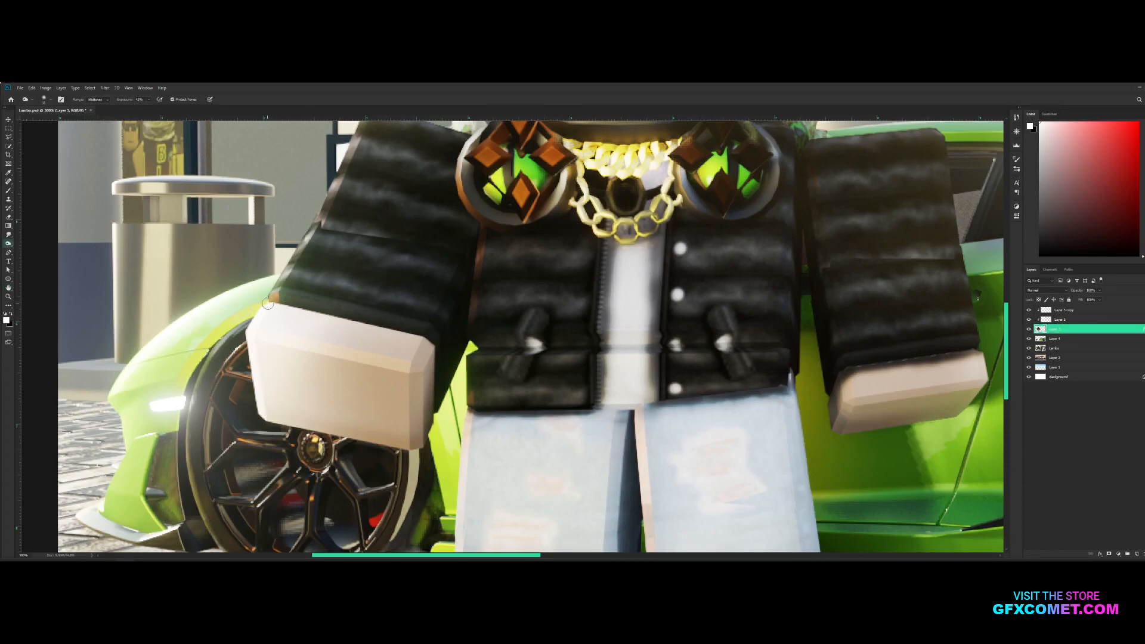
mouse_move(272, 305)
left_mouse_down()
mouse_move(406, 325)
mouse_move(394, 327)
mouse_move(426, 343)
mouse_move(442, 369)
mouse_move(444, 356)
mouse_move(440, 408)
mouse_move(432, 348)
mouse_move(446, 358)
mouse_move(426, 338)
mouse_move(266, 301)
mouse_move(409, 328)
left_mouse_up()
key("v")
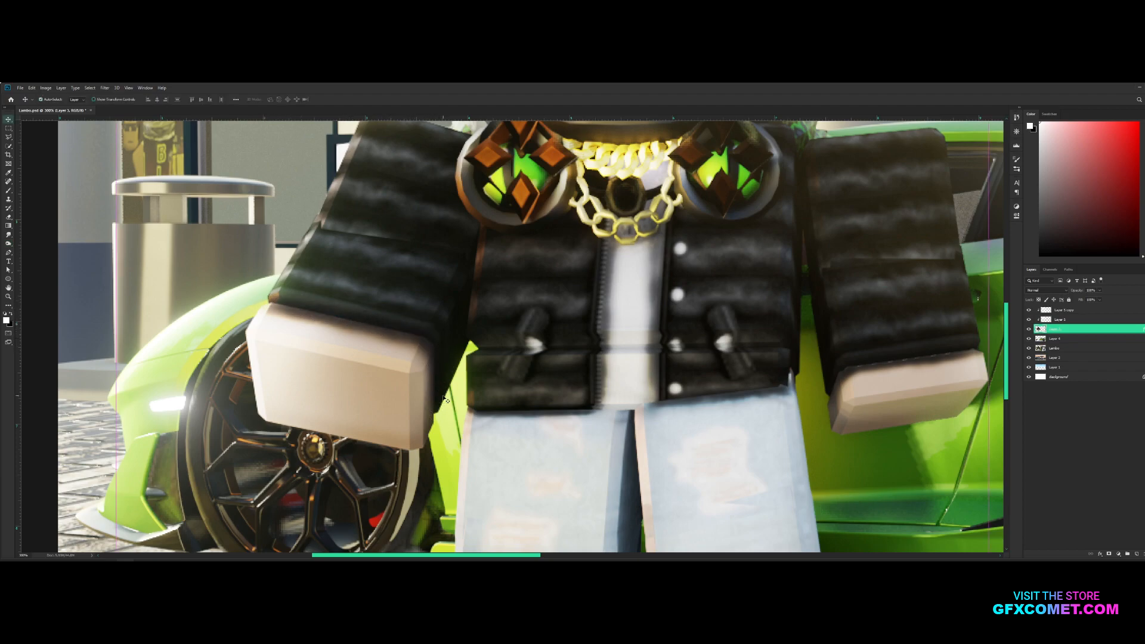
key("ctrl+minus")
key("ctrl+minus")
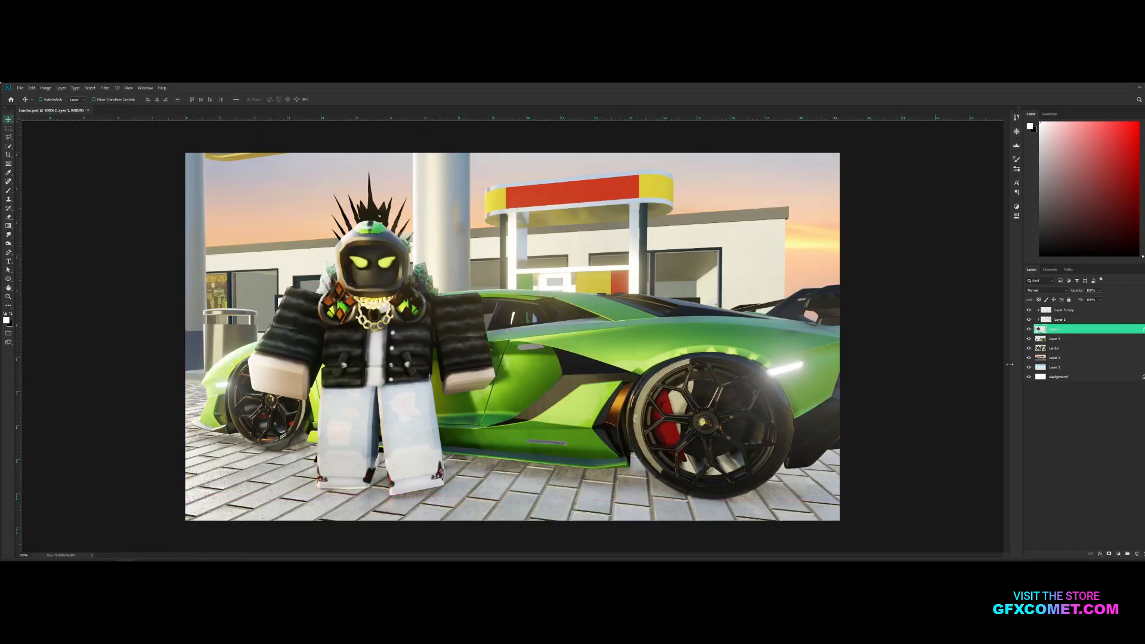
Add a Selective Color adjustment layer above the topmost highlight layer and adjust the cyan and magenta amounts
left_click(1080, 311)
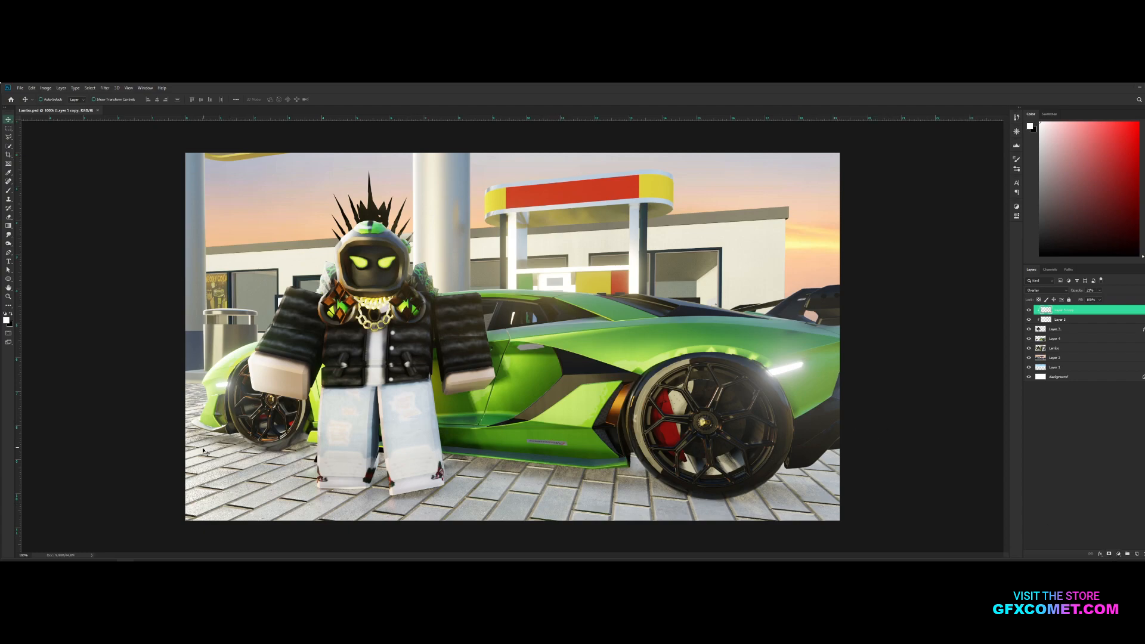
left_click(1119, 554)
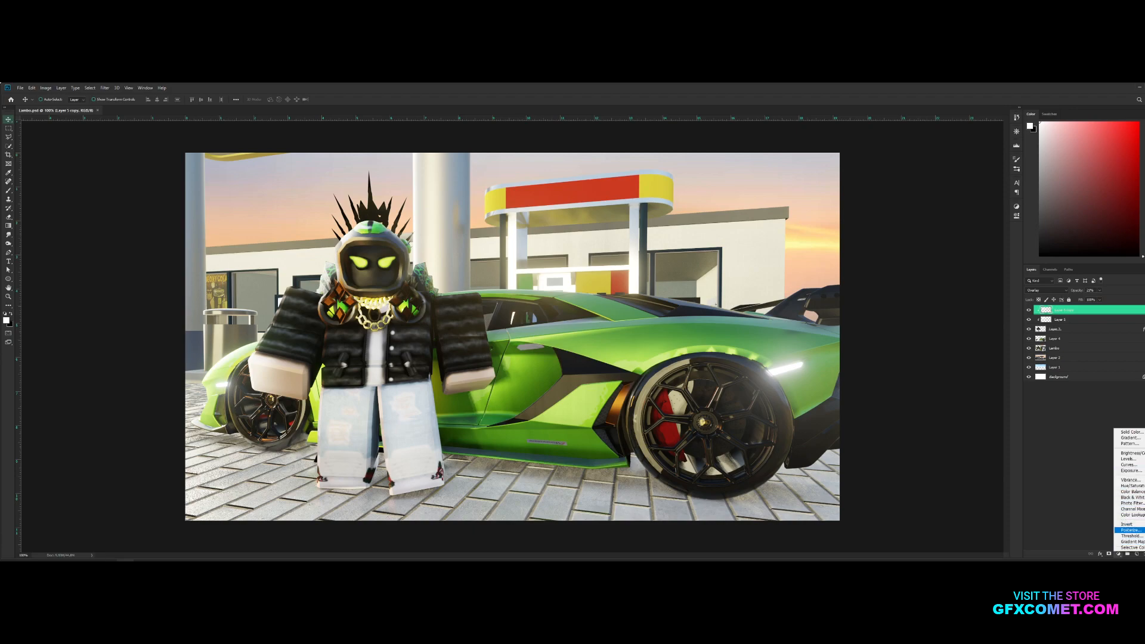
left_click(1131, 547)
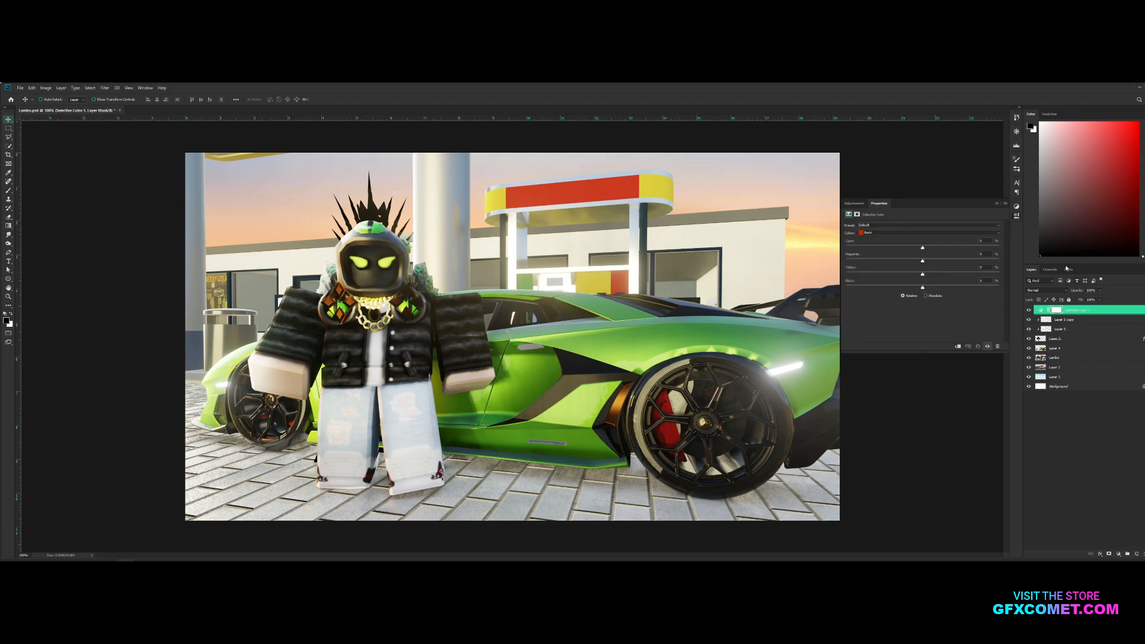
left_click(877, 234)
left_click(894, 284)
left_click_drag(911, 249, 932, 249)
mouse_move(922, 261)
left_mouse_down()
mouse_move(910, 262)
mouse_move(922, 262)
left_mouse_up()
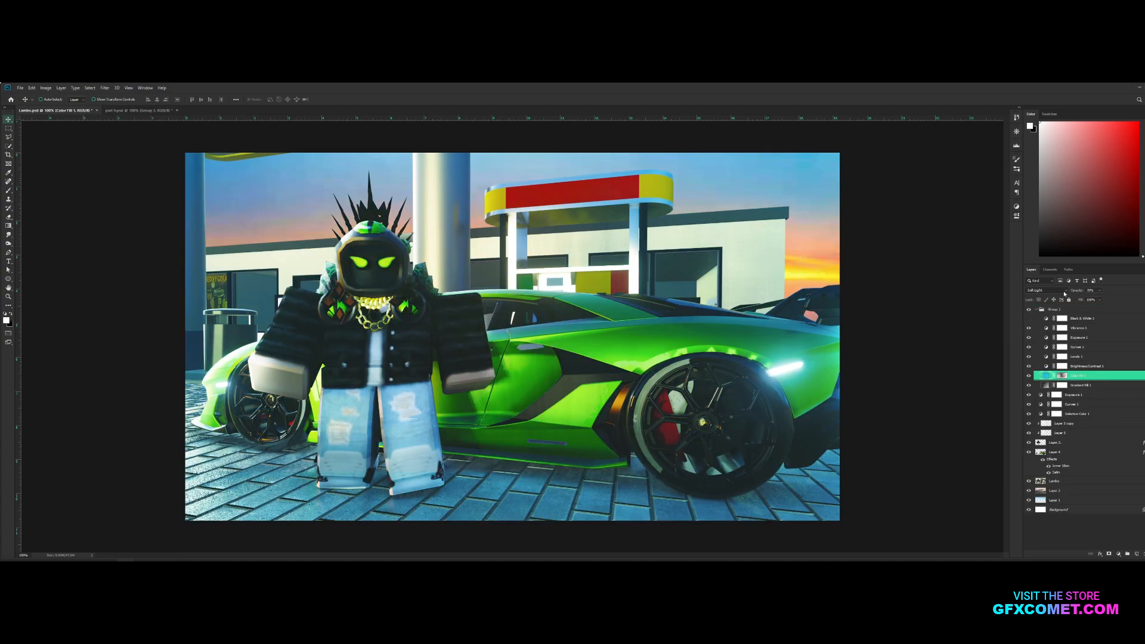
Set the blue Color Fill layer's blend mode to Soft Light and reduce its opacity
left_click(1045, 290)
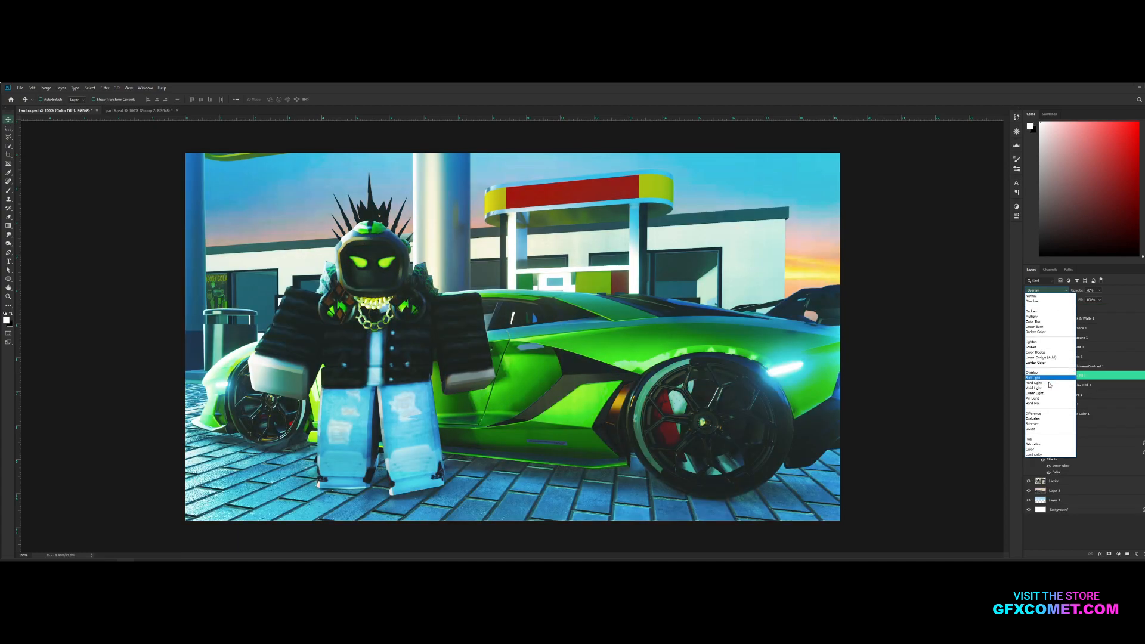
left_click(1048, 378)
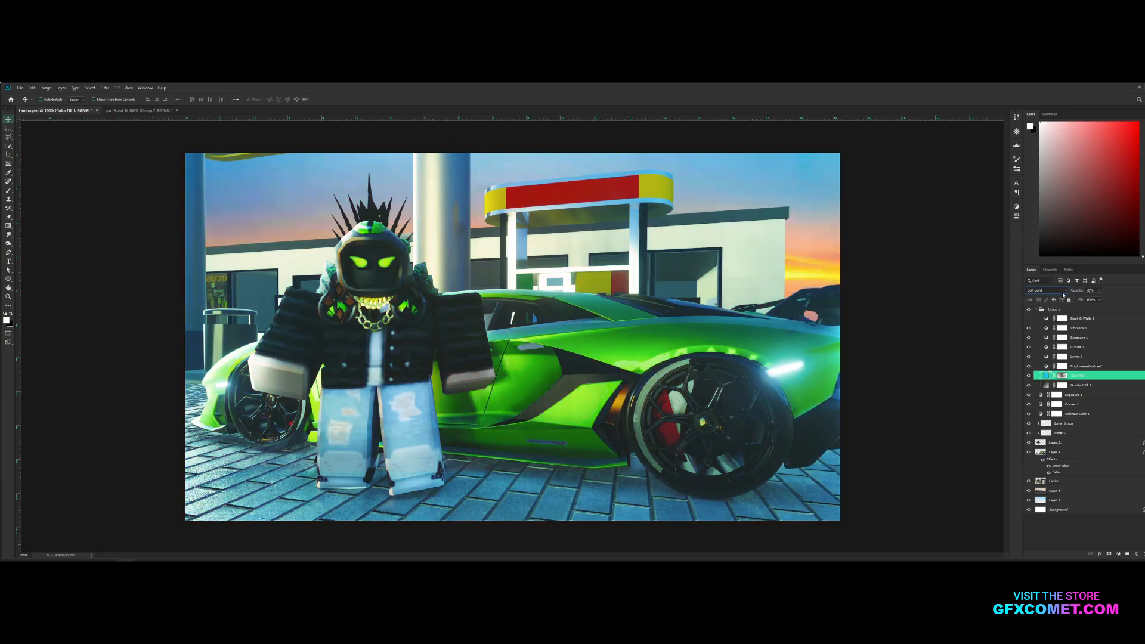
left_click_drag(1071, 292, 952, 297)
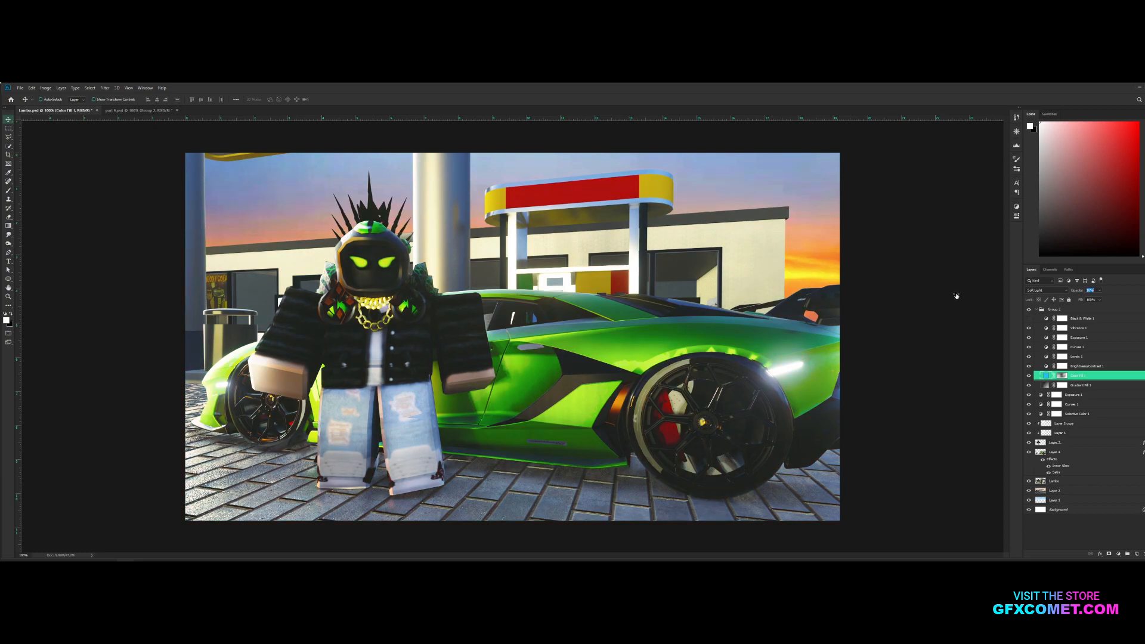
left_click_drag(959, 296, 961, 295)
Compare the image with and without the fill layers, and set the Gradient Fill layer's opacity to 100%
left_click(1027, 371)
left_click(1026, 369)
left_click(1027, 389)
left_click(1082, 386)
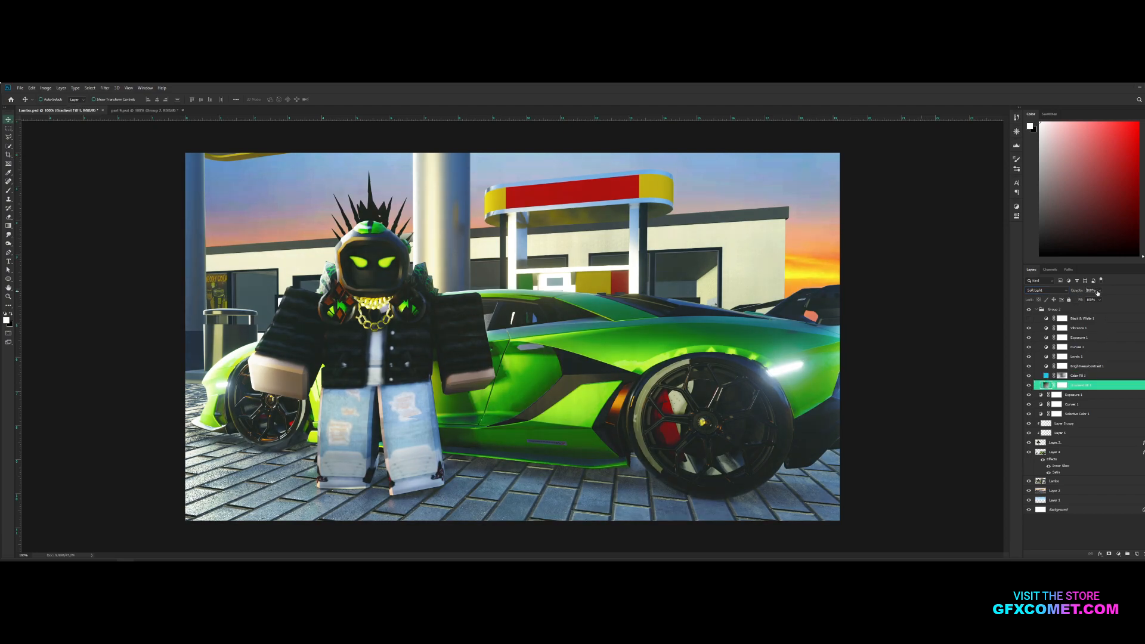
left_click_drag(1087, 292, 1114, 294)
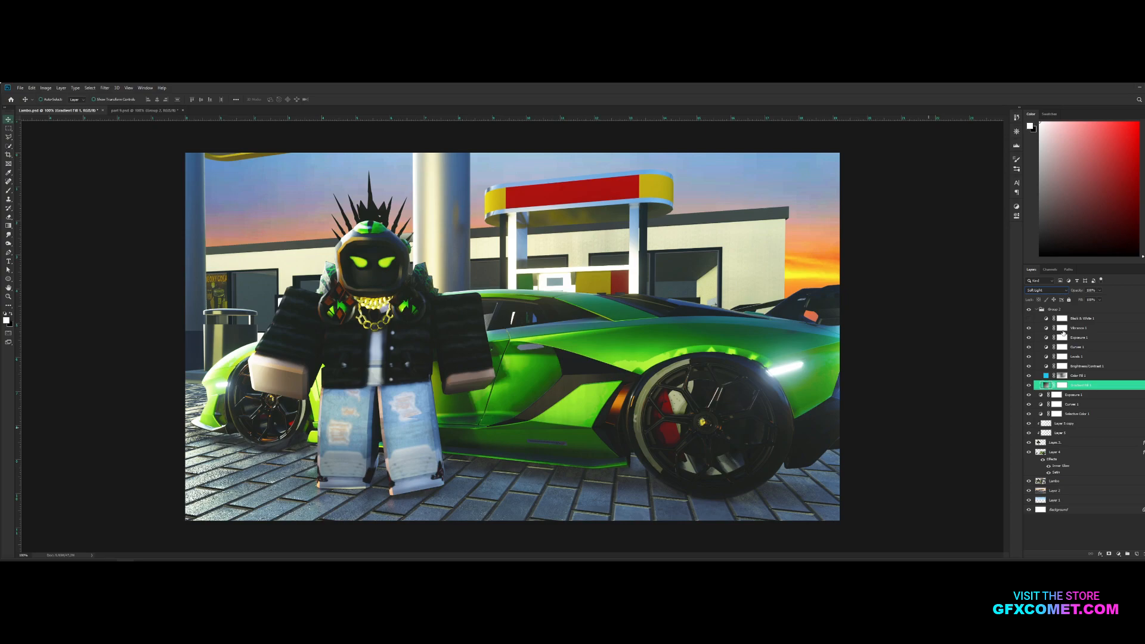
Collapse the adjustment group and add a Color Lookup adjustment layer above it
left_click(1036, 310)
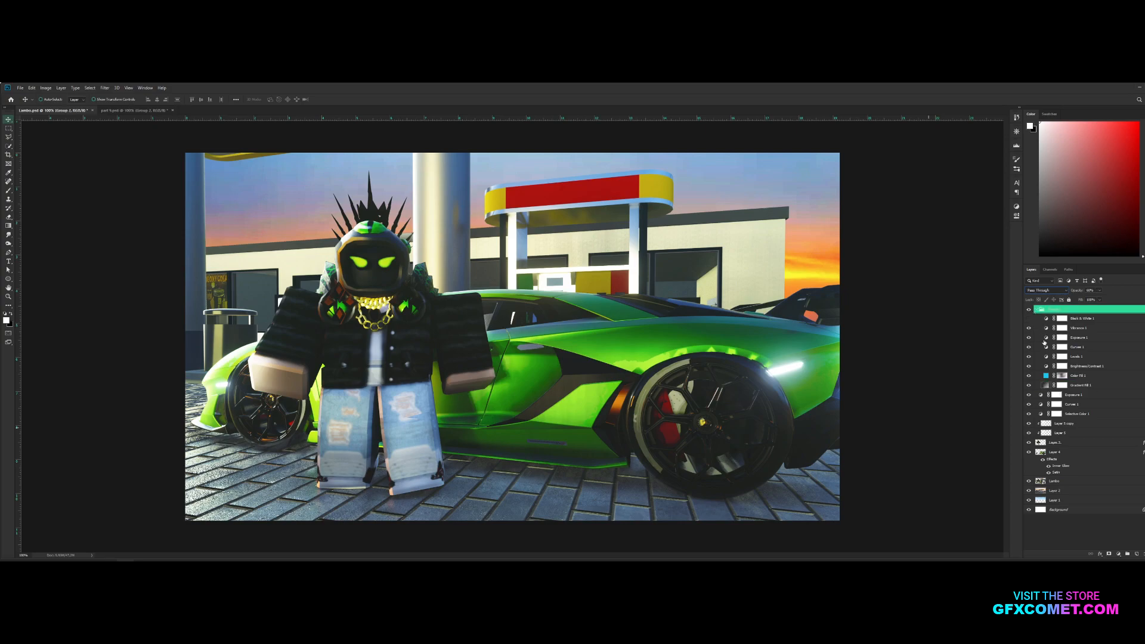
left_click(1036, 310)
left_click(1118, 554)
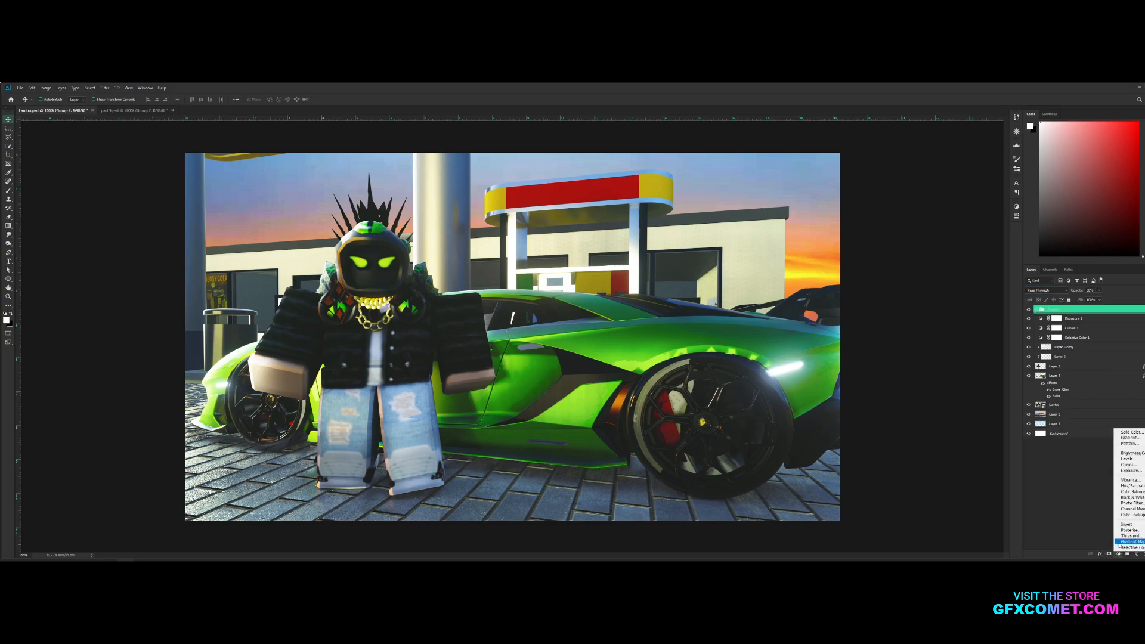
left_click(1126, 515)
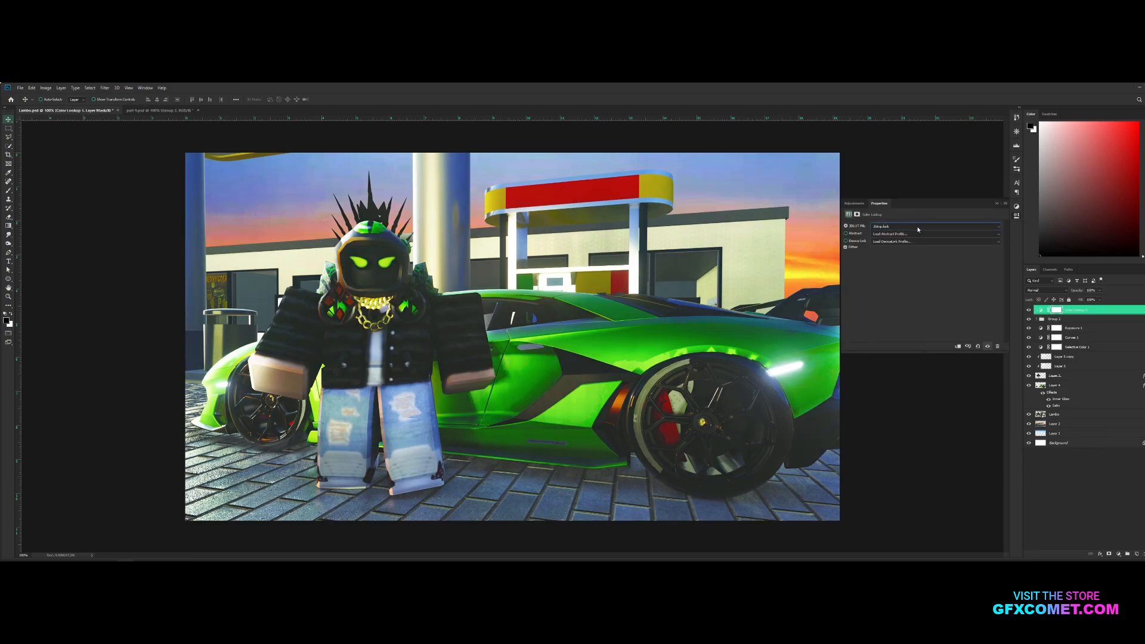
Preview the 3D LUT presets on the Color Lookup layer and choose NightFromDay.CUBE
scroll(918, 229, "down", 3)
scroll(918, 229, "down", 1)
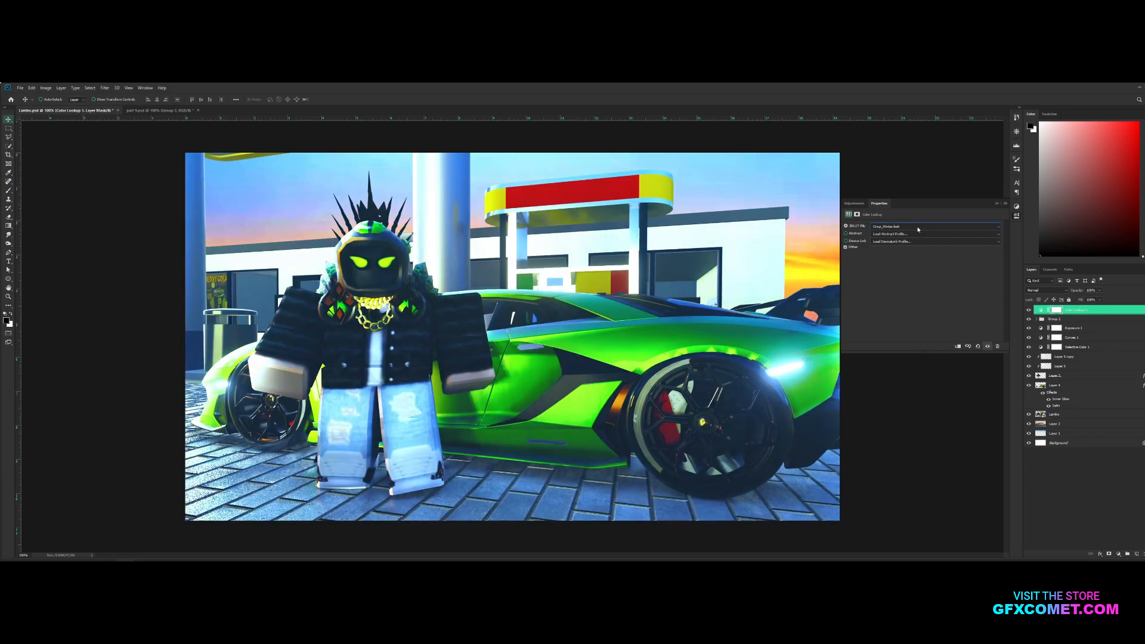
scroll(918, 228, "down", 2)
scroll(917, 229, "up", 1)
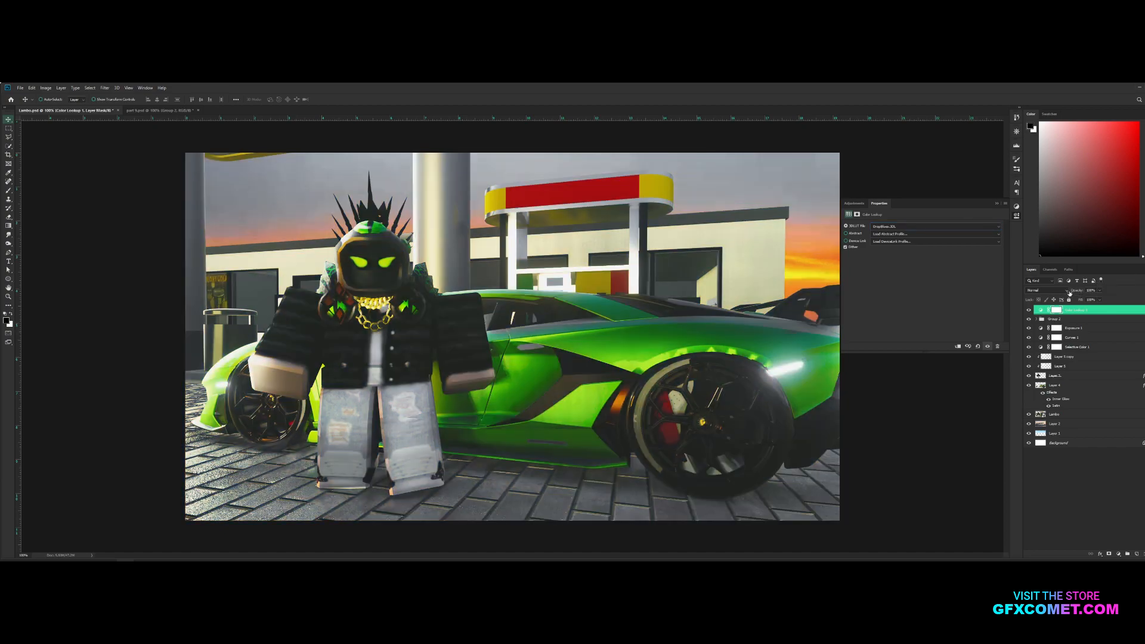
left_click(925, 231)
left_click(925, 230)
scroll(924, 230, "down", 3)
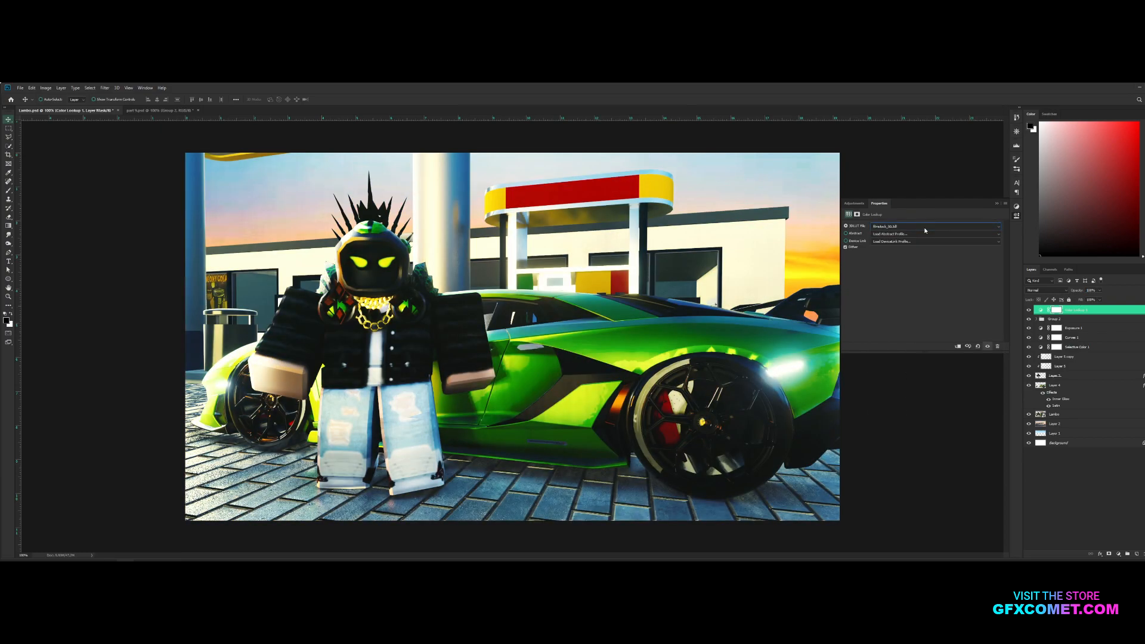
key("Down")
key("Up")
key("Down")
key("Down")
key("Down")
key("Down")
key("Down")
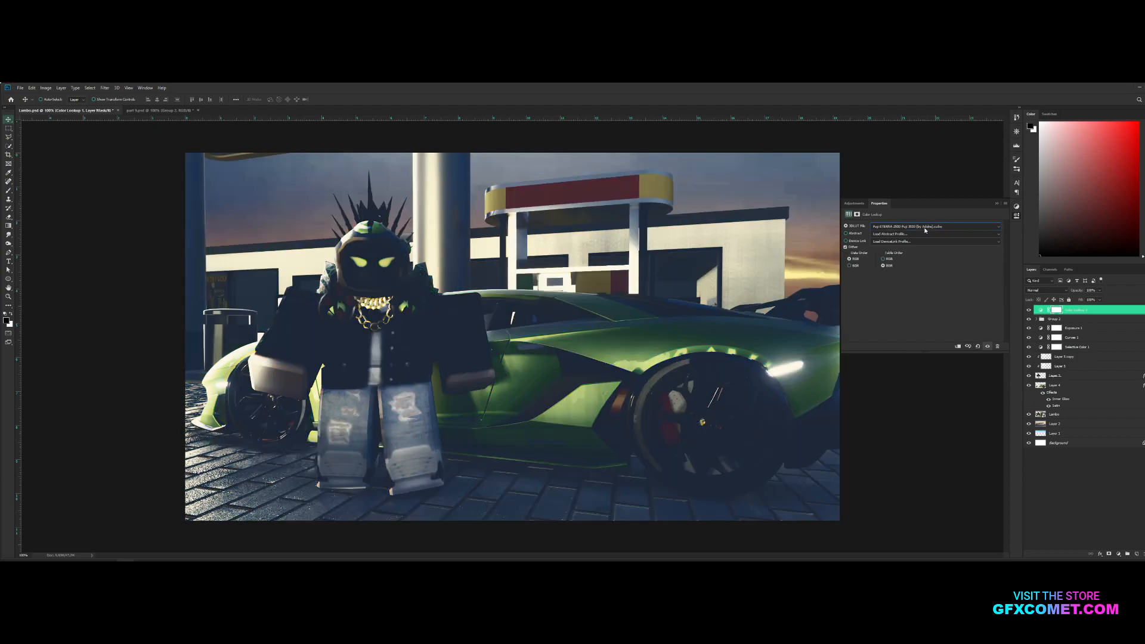
key("Down")
key("Down")
key("Down")
key("Down")
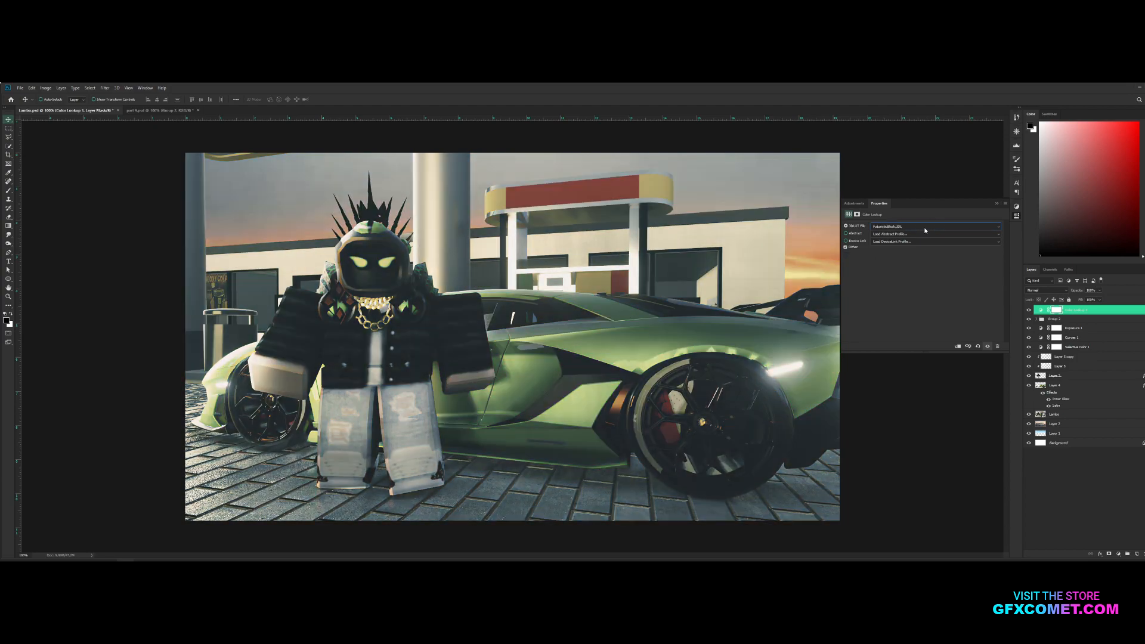
key("Up")
key("Down")
key("Down")
key("Down")
key("Down")
key("Down")
key("Down")
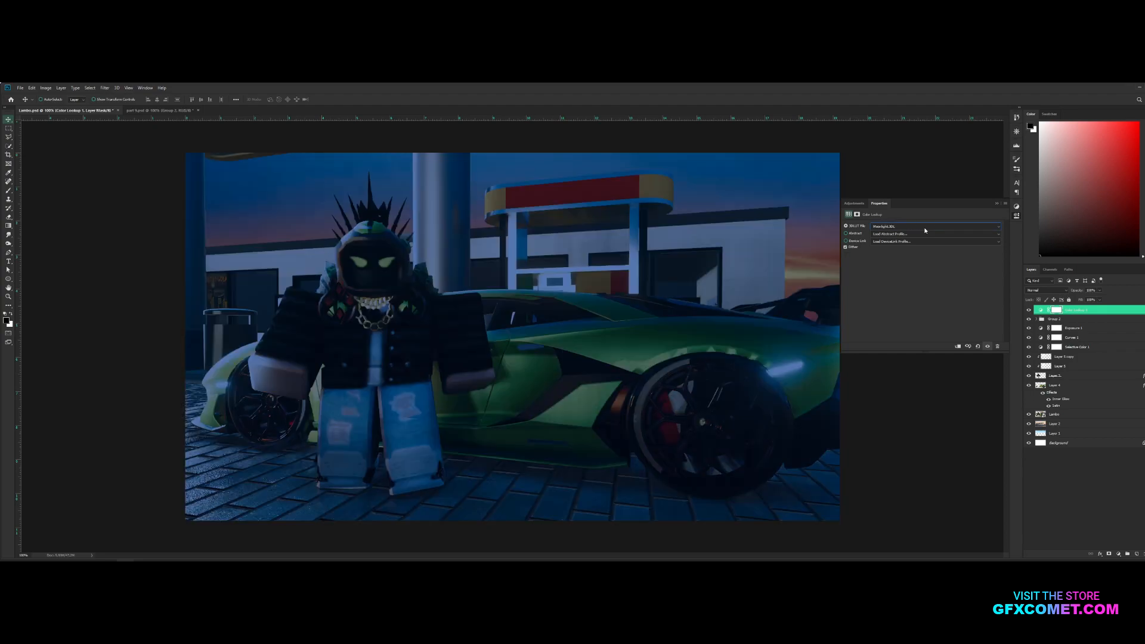
key("Up")
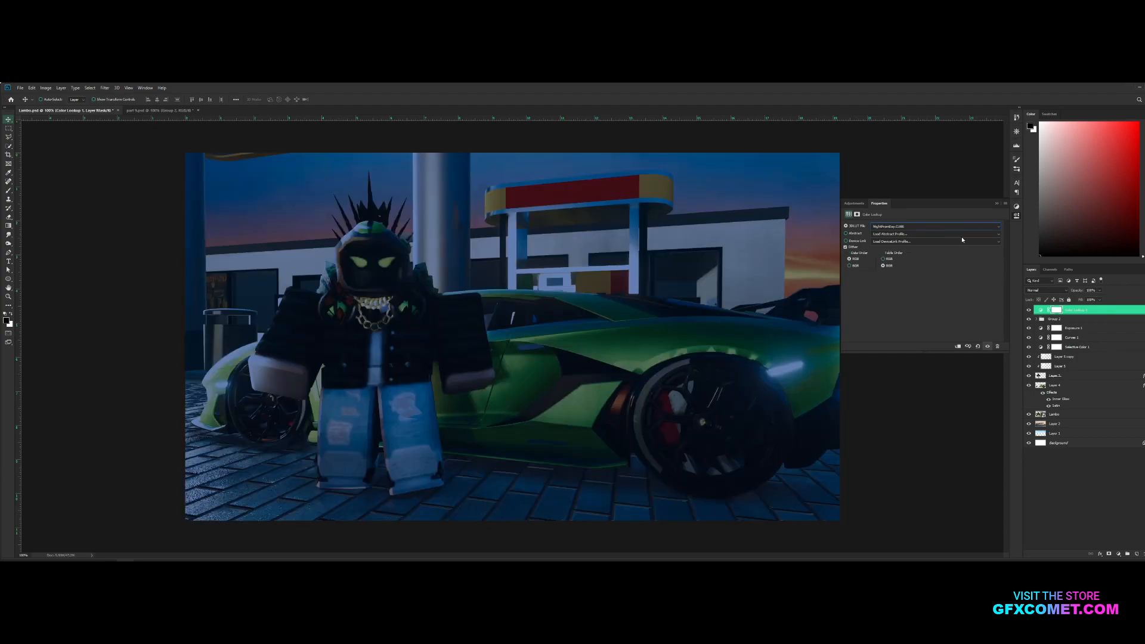
left_click(997, 204)
Mask the night color lookup away from the character and car with the Brush, and lower the layer's opacity
key("b")
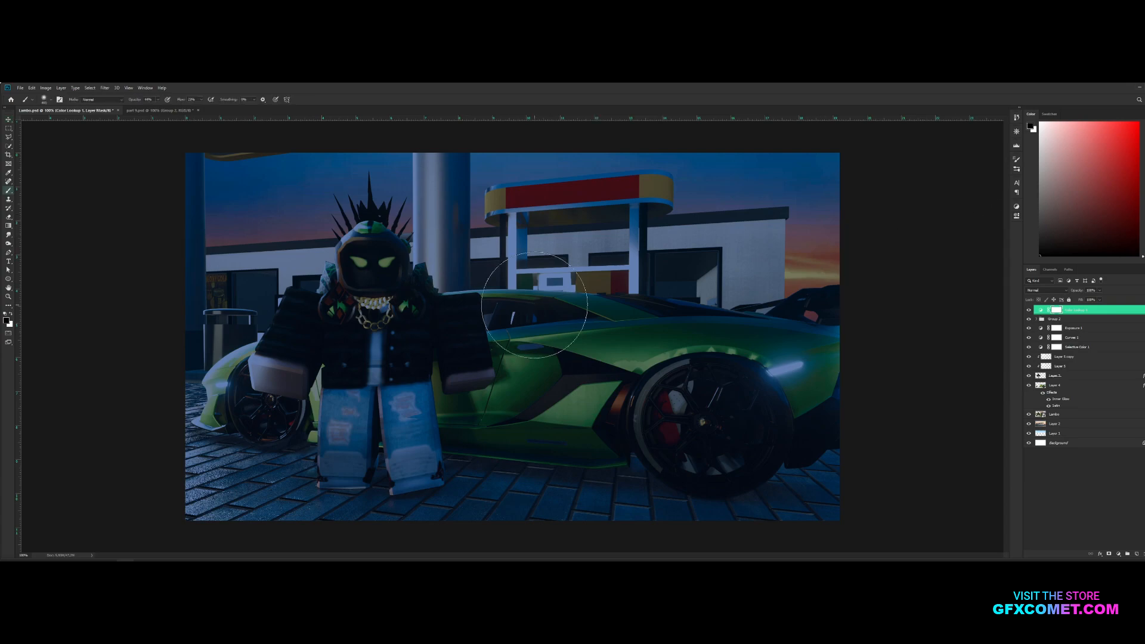
mouse_move(412, 329)
left_mouse_down()
mouse_move(333, 340)
mouse_move(358, 256)
mouse_move(210, 294)
mouse_move(442, 279)
mouse_move(328, 251)
mouse_move(409, 493)
mouse_move(799, 370)
mouse_move(471, 188)
mouse_move(775, 387)
mouse_move(268, 209)
mouse_move(494, 423)
mouse_move(779, 256)
mouse_move(626, 191)
mouse_move(562, 217)
mouse_move(533, 253)
mouse_move(546, 458)
mouse_move(175, 537)
mouse_move(635, 309)
mouse_move(606, 241)
left_mouse_up()
key("v")
left_click(1029, 310)
left_click(1028, 310)
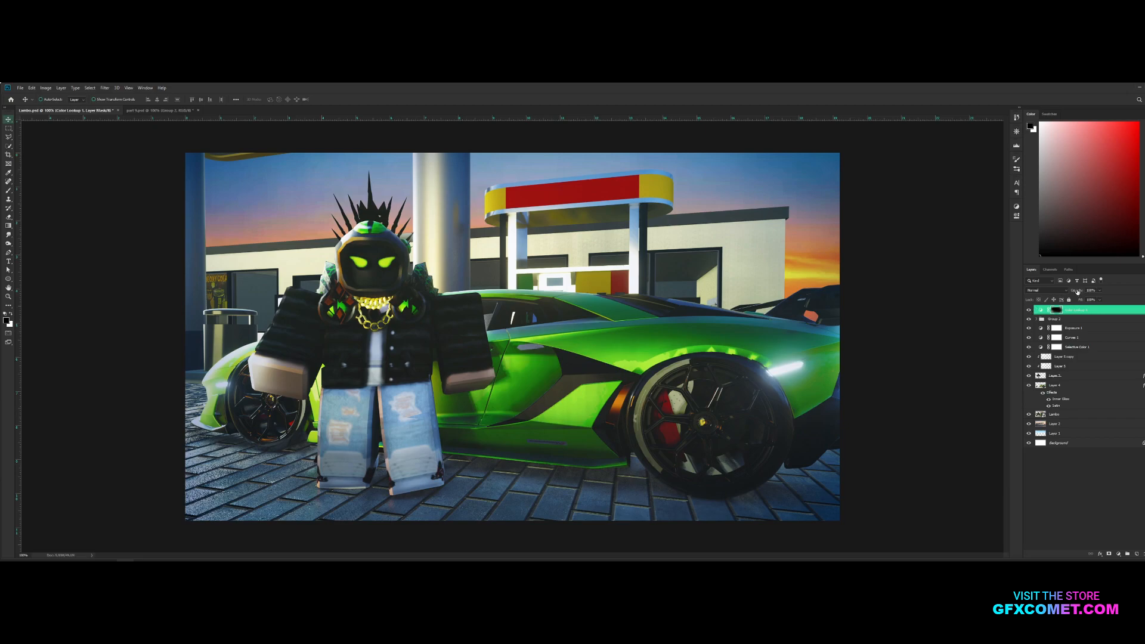
left_click_drag(939, 292, 964, 292)
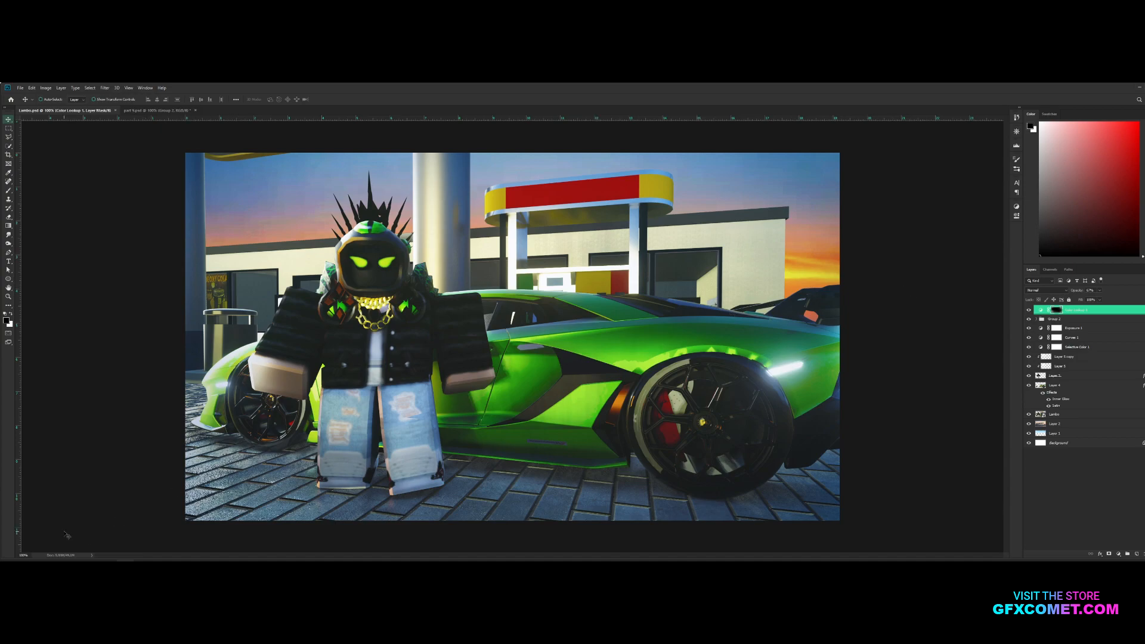
Add a second Color Lookup layer on top, load a 3D LUT and set its blend mode to Soft Light
left_click(1118, 553)
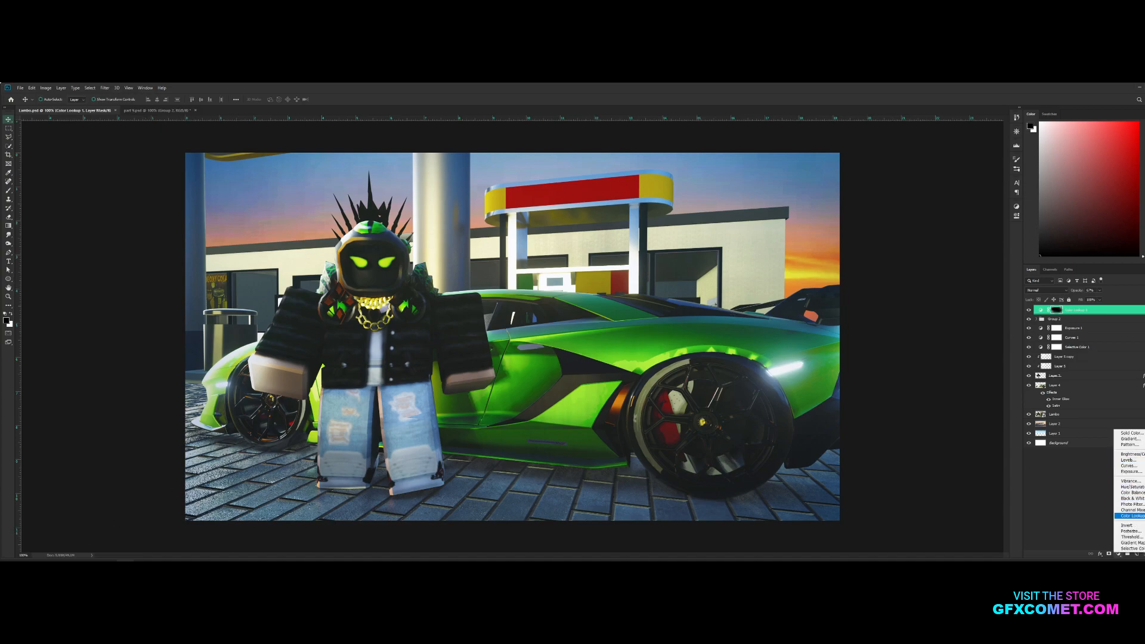
left_click(1130, 515)
left_click(935, 227)
left_click(935, 233)
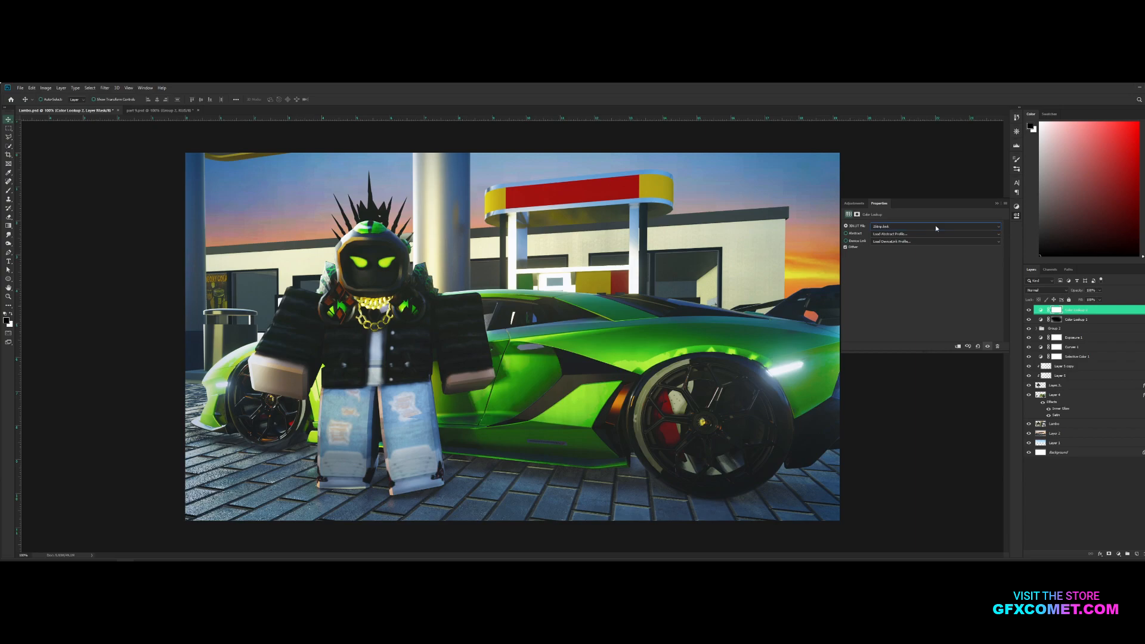
key("Down")
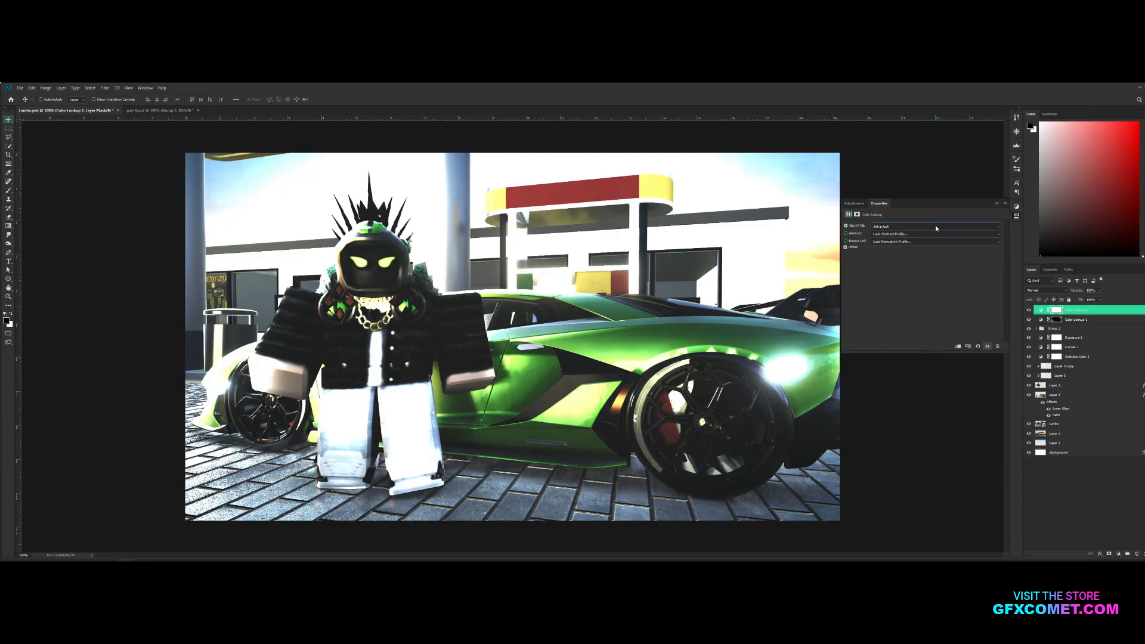
left_click(1045, 290)
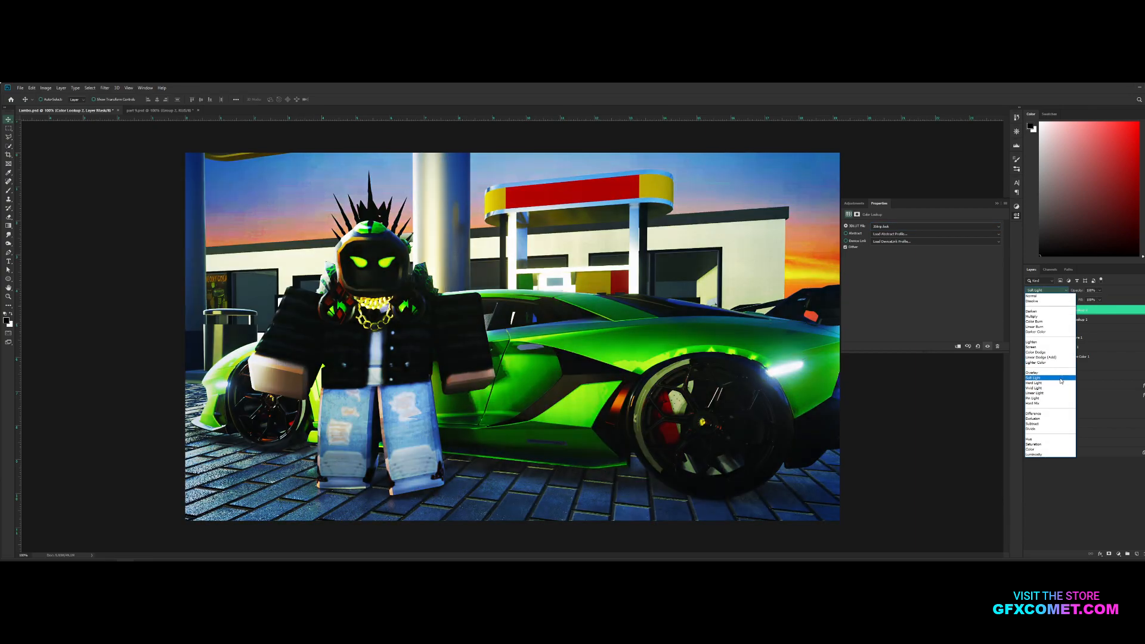
left_click(1060, 378)
Preview further 3D LUT presets on the second Color Lookup layer and choose FoggyNight.3DL
key("Down")
key("Down")
key("Down")
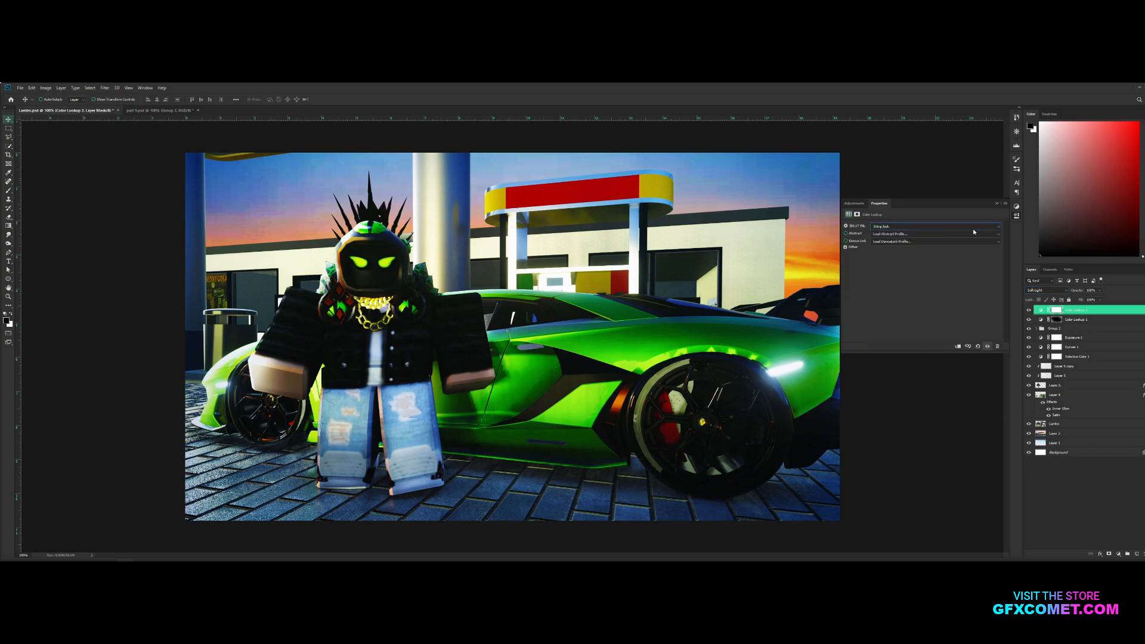
key("Down")
key("Down")
key("Down")
key("Down")
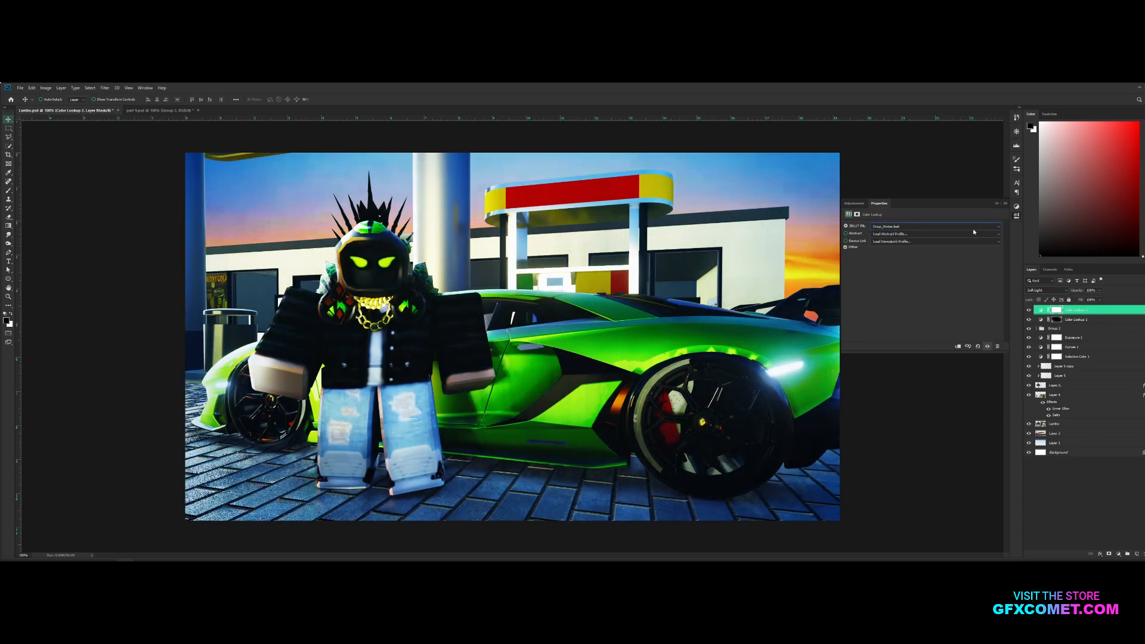
key("Down")
key("Down")
key("Up")
key("Down")
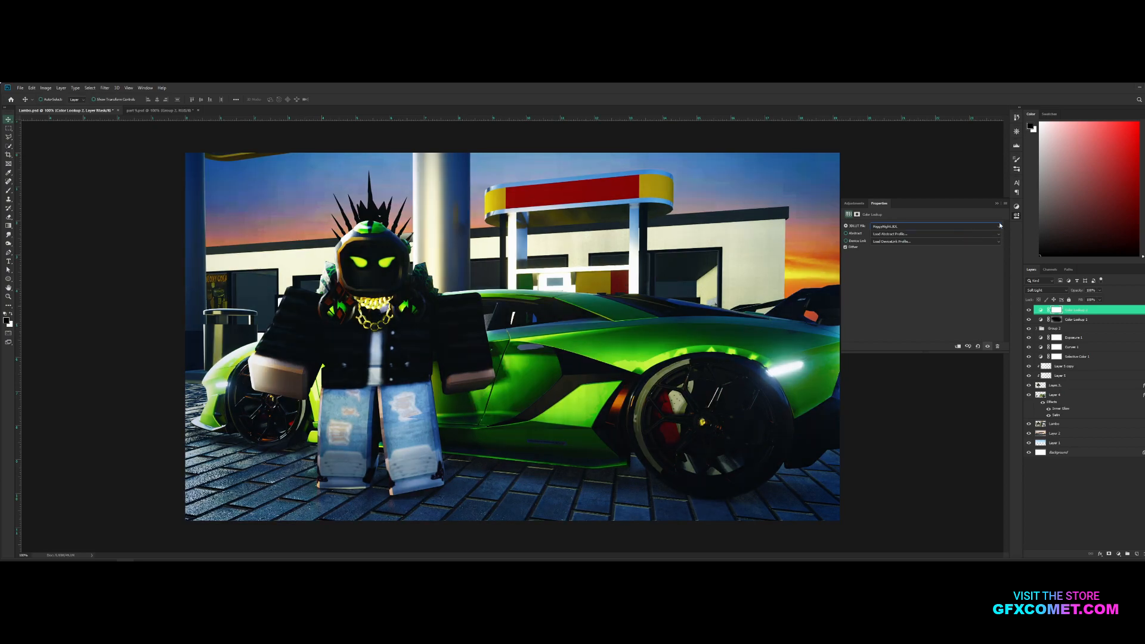
left_click(995, 203)
Mask the FoggyNight color lookup away from the character with a soft, low-opacity black Brush
left_click_drag(1080, 289, 984, 293)
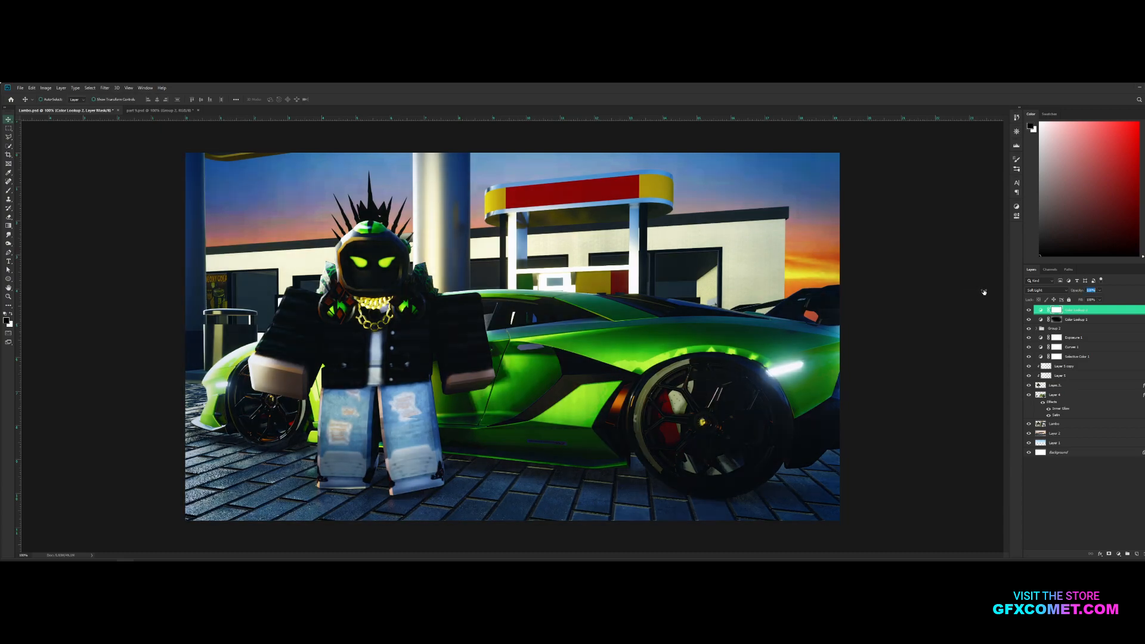
left_click_drag(1071, 292, 1077, 292)
key("b")
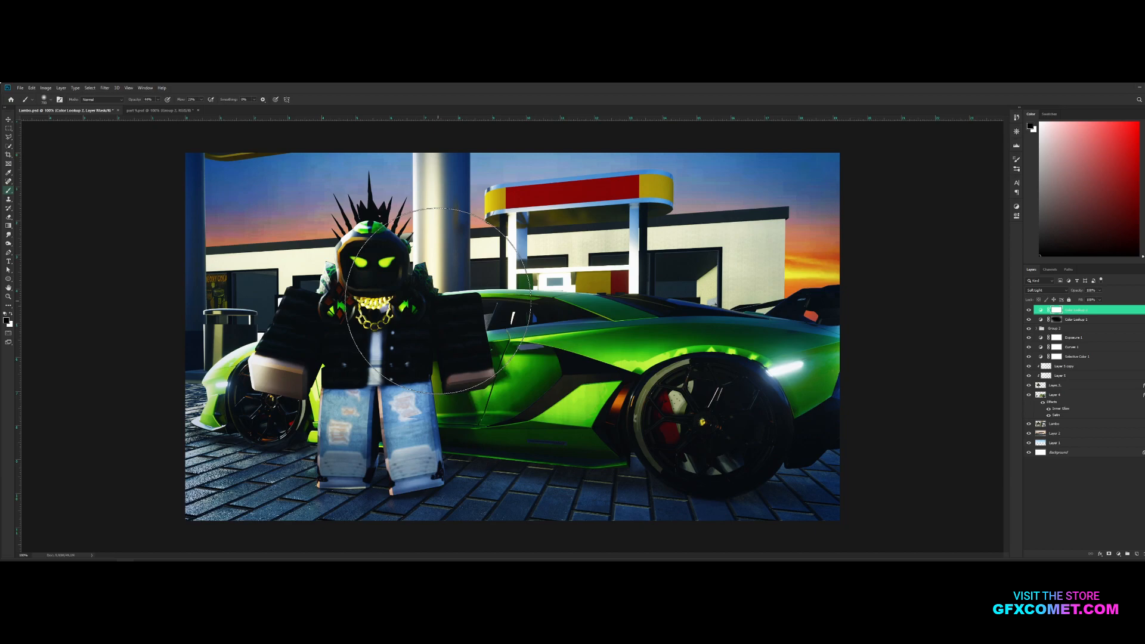
key("bracketleft")
mouse_move(366, 272)
left_mouse_down()
mouse_move(392, 310)
mouse_move(356, 304)
mouse_move(368, 275)
mouse_move(291, 355)
left_mouse_up()
key("bracketright")
left_click_drag(417, 314, 454, 373)
left_click_drag(137, 103, 142, 101)
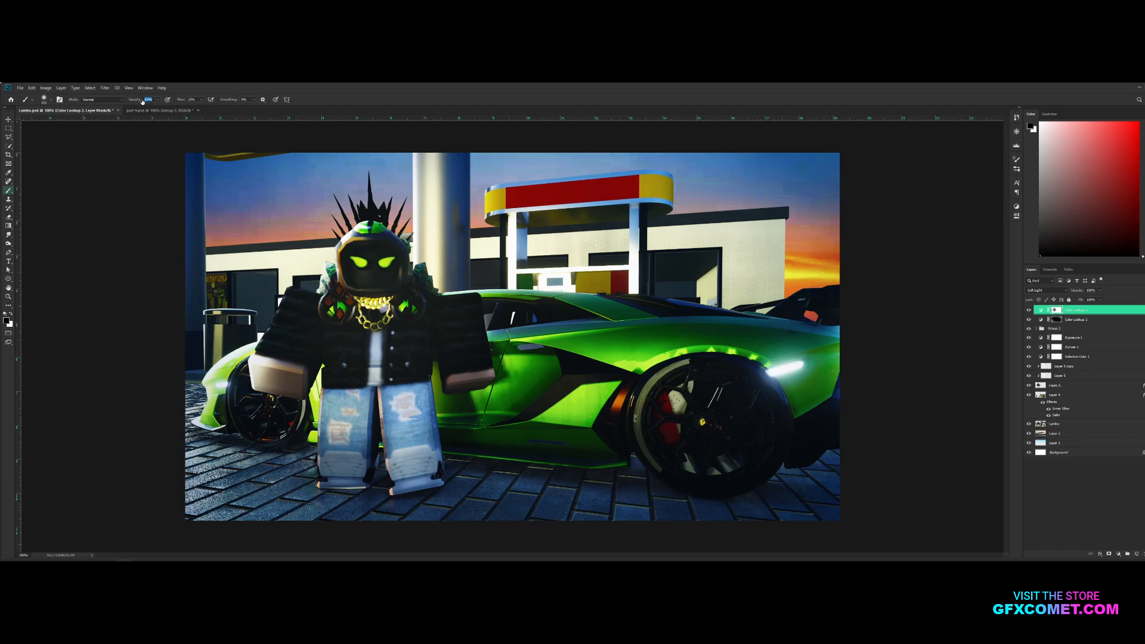
key("bracketright")
key("bracketright")
left_click_drag(378, 286, 304, 344)
key("bracketleft")
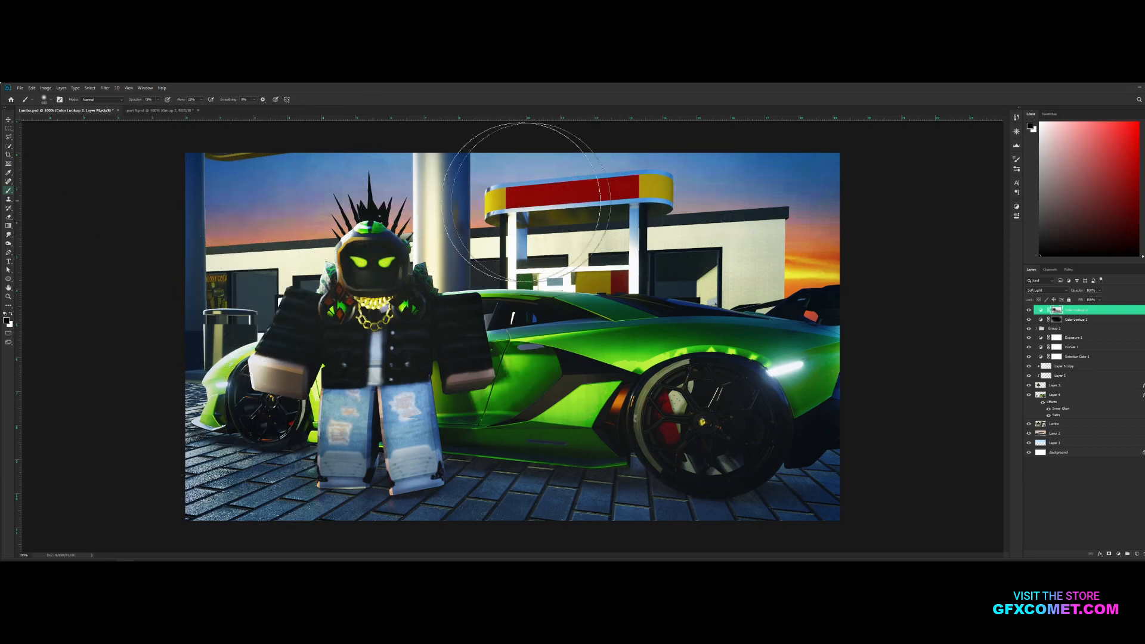
Compare the image with and without the second Color Lookup layer and lower that layer's opacity
key("v")
left_click(1029, 309)
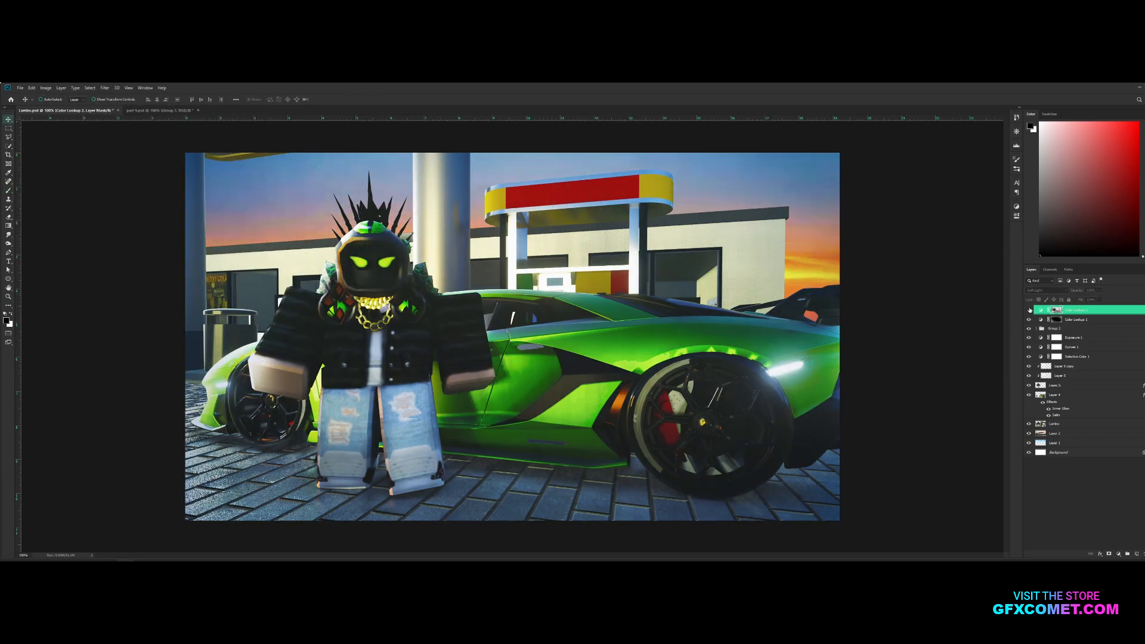
left_click(1028, 310)
left_click_drag(1078, 289, 1064, 296)
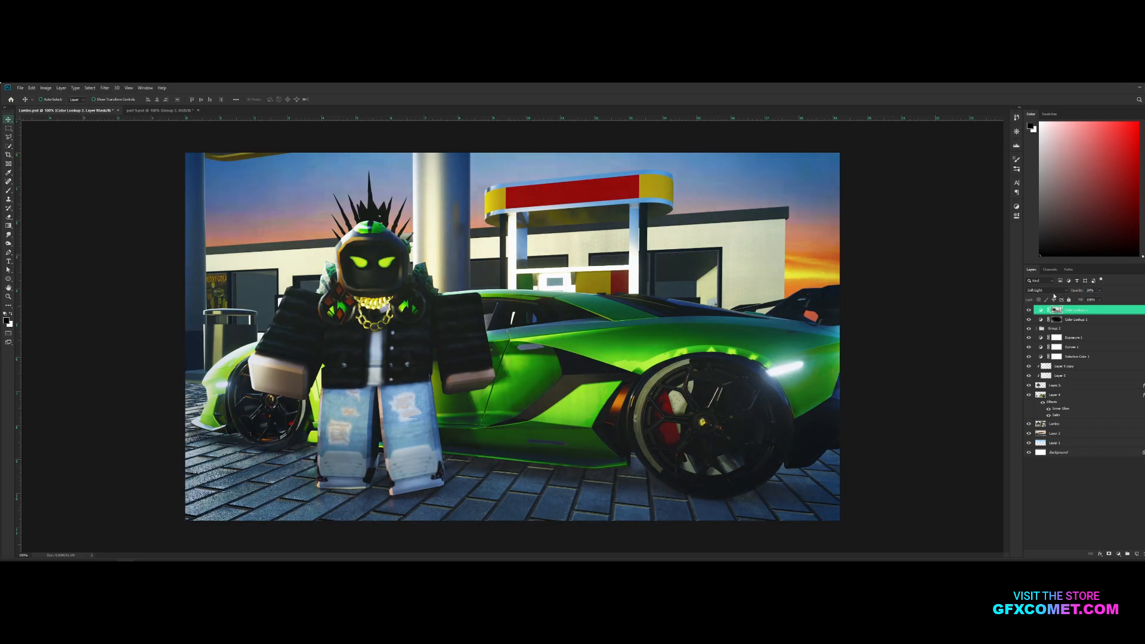
right_click(951, 290)
left_click(883, 280)
Group all layers above the Background, duplicate the group and merge the copy into a single layer
left_click(1074, 444, "shift")
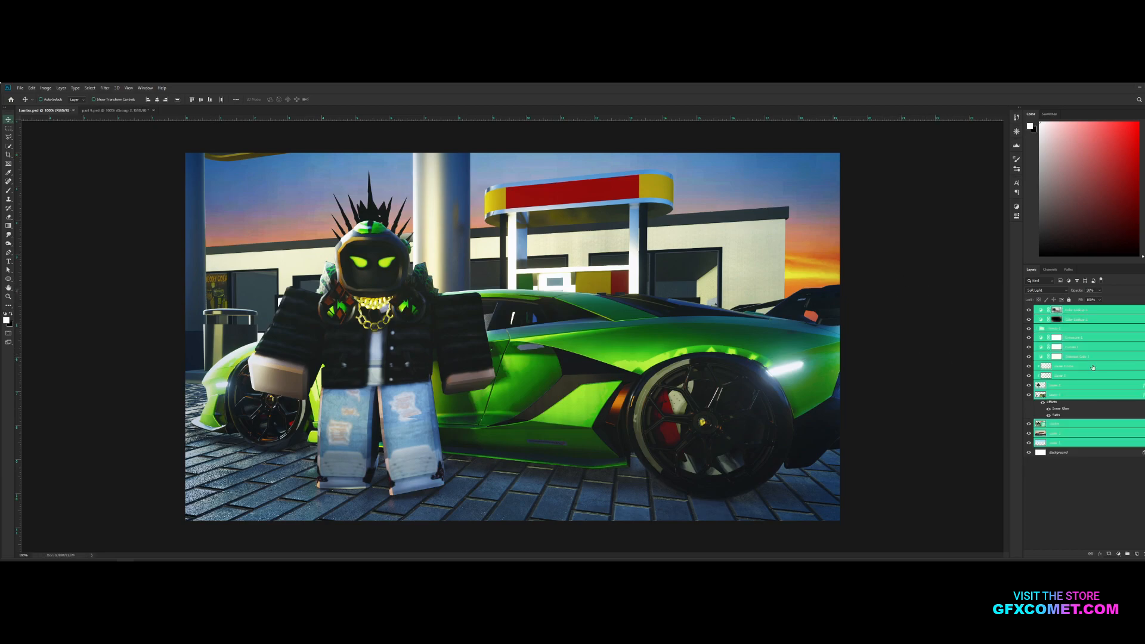
key("ctrl+g")
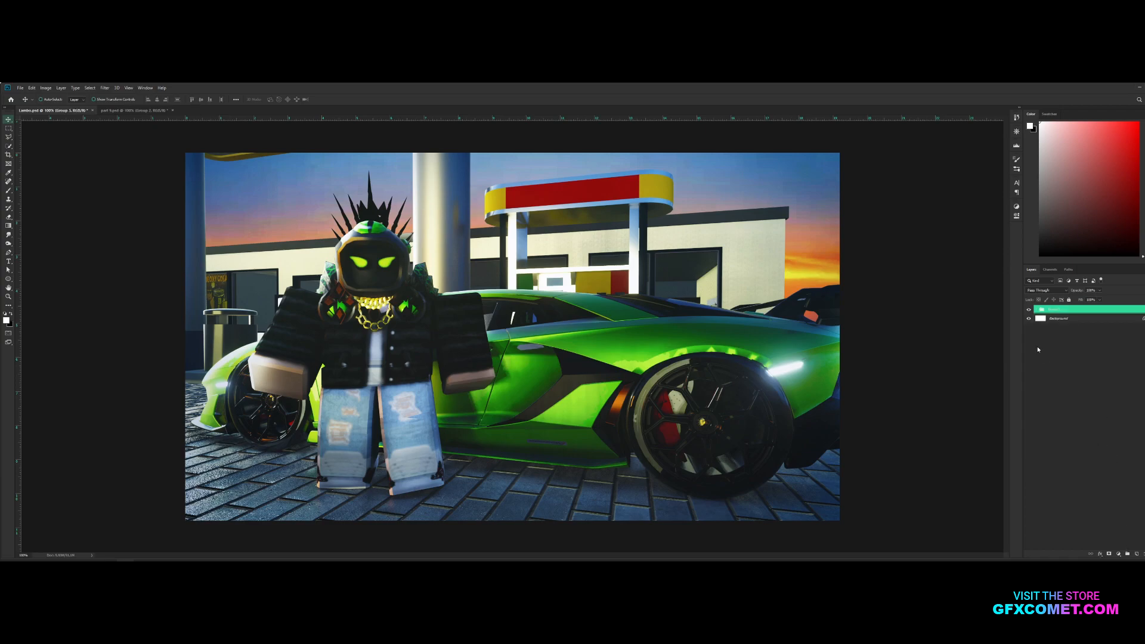
key("ctrl+j")
key("ctrl+e")
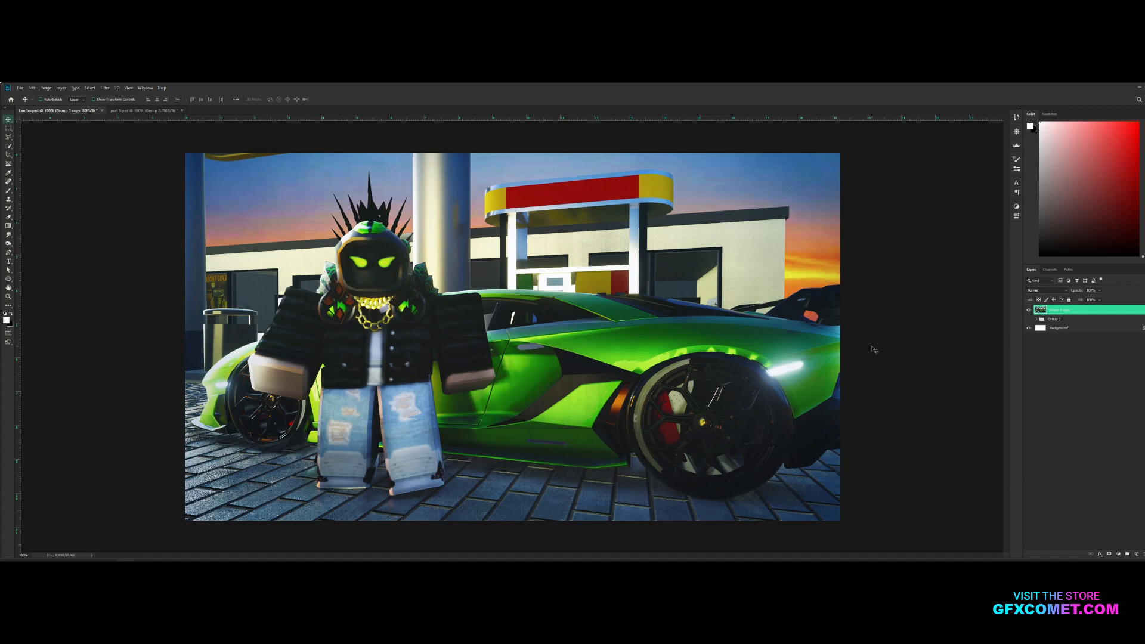
Copy the whole canvas area of the merged image to a new layer and delete the merged group copy
mouse_move(839, 347)
left_mouse_down()
mouse_move(792, 365)
mouse_move(762, 359)
mouse_move(912, 352)
mouse_move(883, 374)
mouse_move(834, 348)
left_mouse_up()
key("ctrl+z")
key("ctrl+a")
key("ctrl+j")
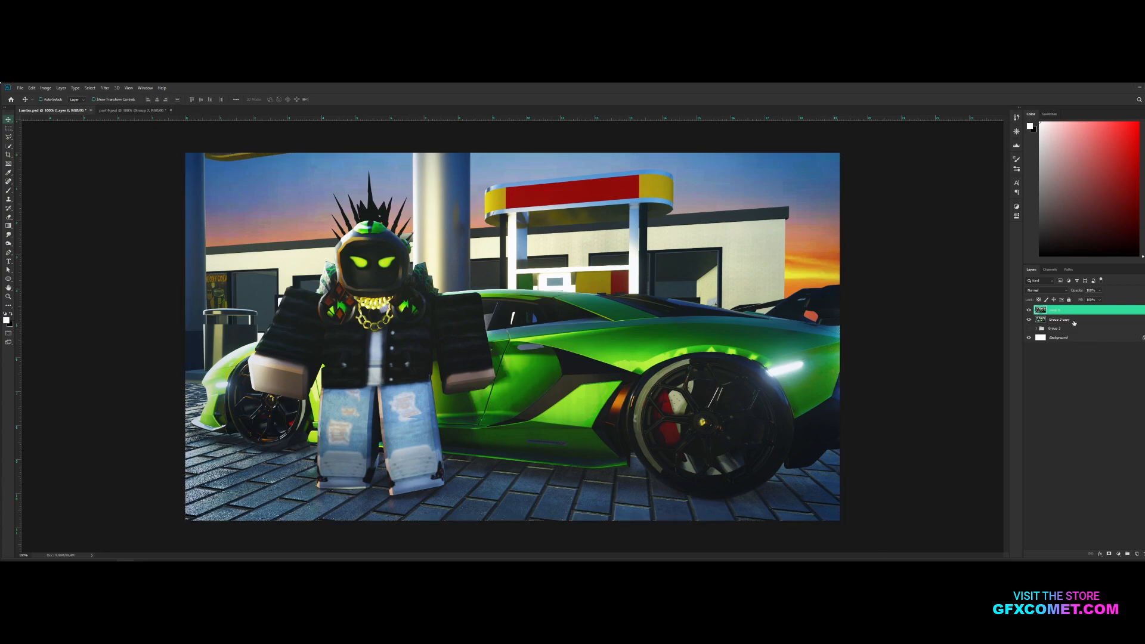
left_click(1073, 319)
key("Delete")
Duplicate the flattened layer and, in the Camera Raw Filter, set Texture to +72 and Clarity to +47 and adjust the Basic color and tone values
key("ctrl+j")
left_click(104, 88)
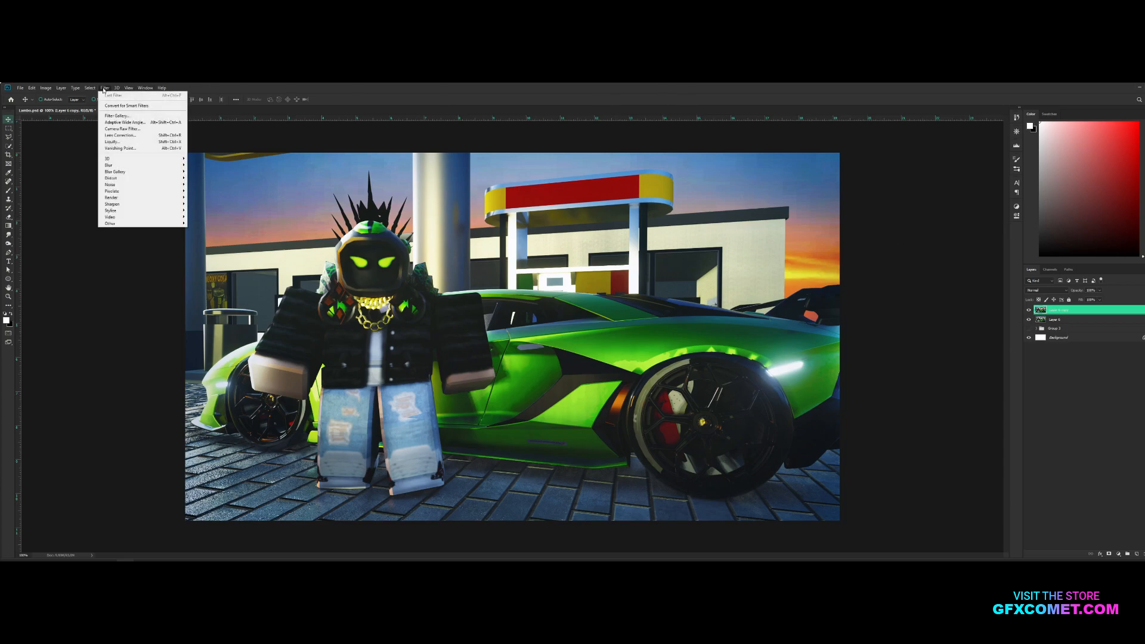
left_click(137, 130)
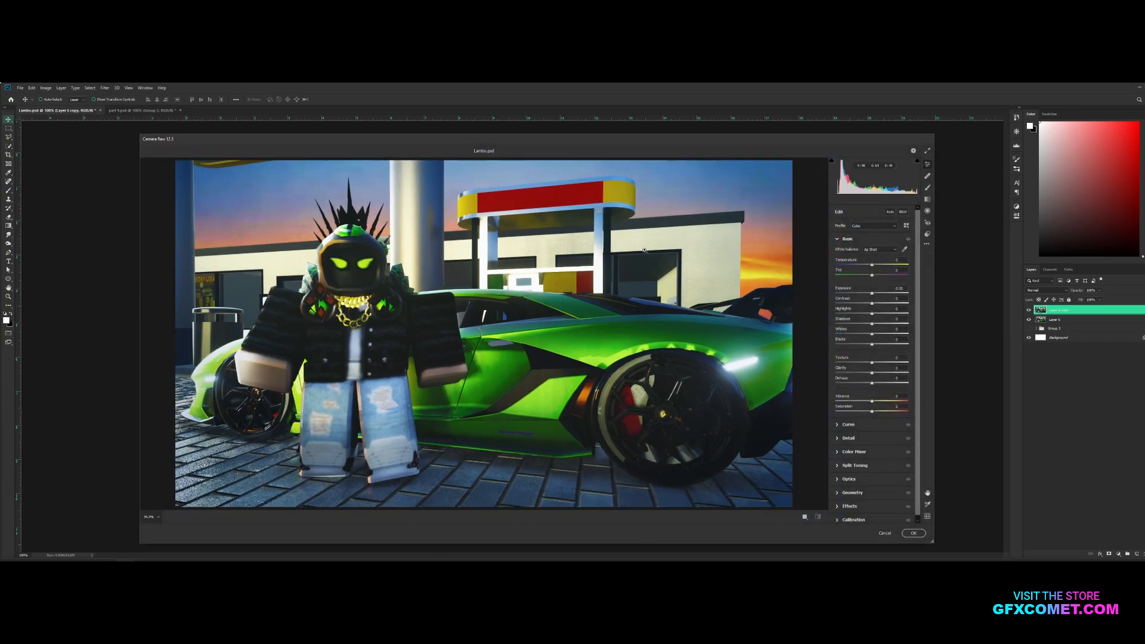
left_click_drag(878, 366, 919, 361)
left_click_drag(900, 362, 872, 402)
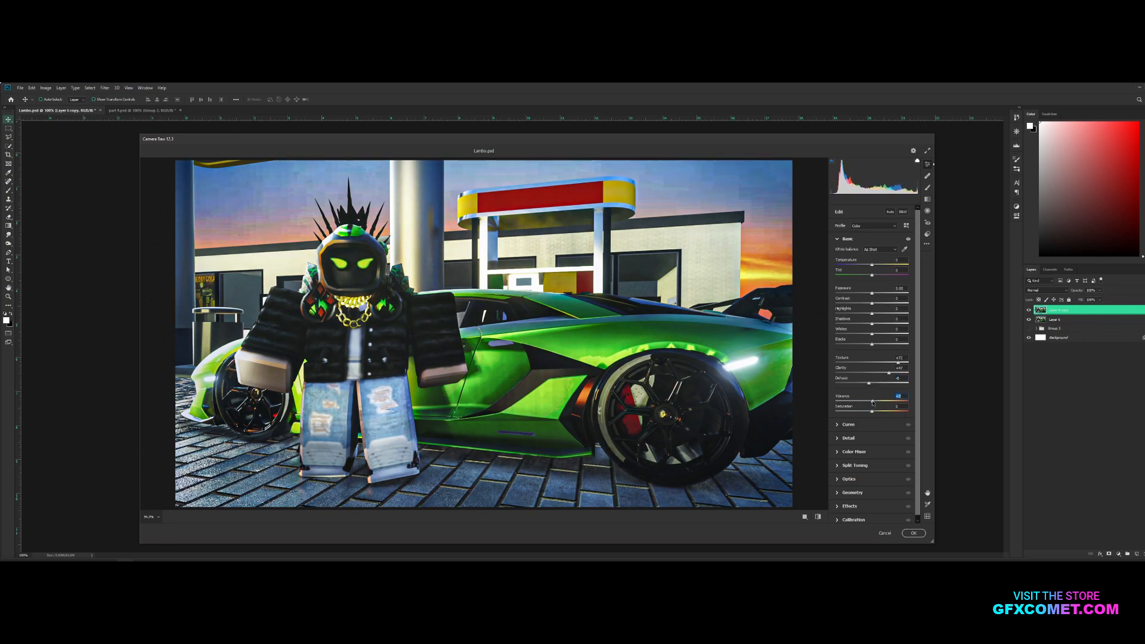
left_click_drag(875, 301, 871, 312)
left_click_drag(872, 316, 912, 318)
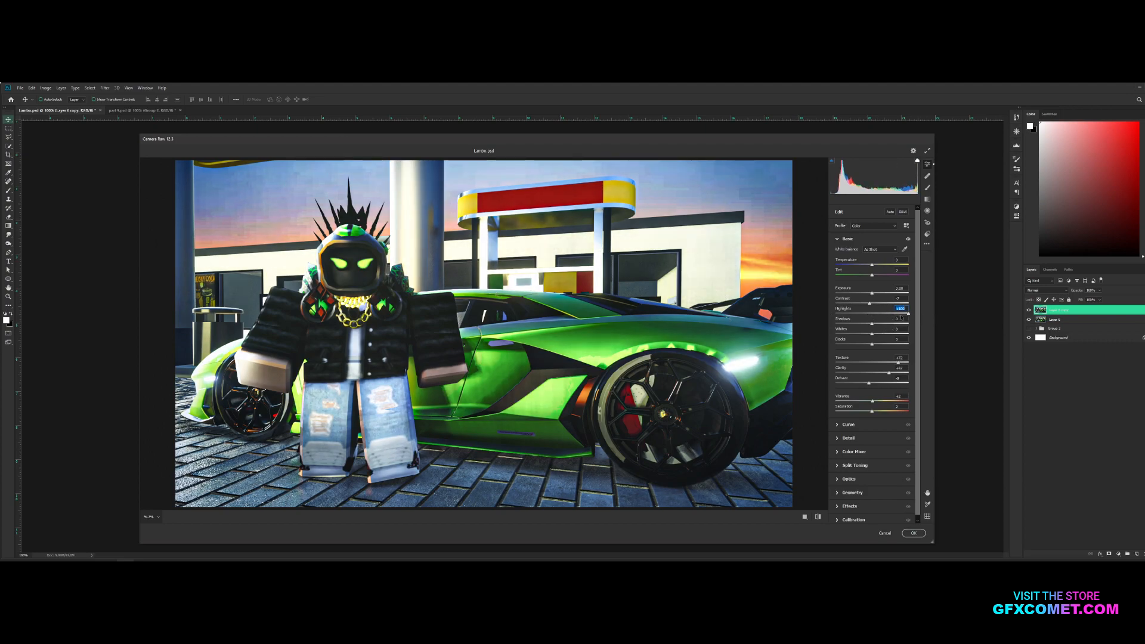
mouse_move(897, 312)
left_mouse_down()
mouse_move(874, 314)
mouse_move(883, 324)
left_mouse_up()
Increase the Sharpening and Noise Reduction in the Camera Raw Detail settings and apply the filter
left_click(848, 439)
left_click_drag(854, 286, 921, 285)
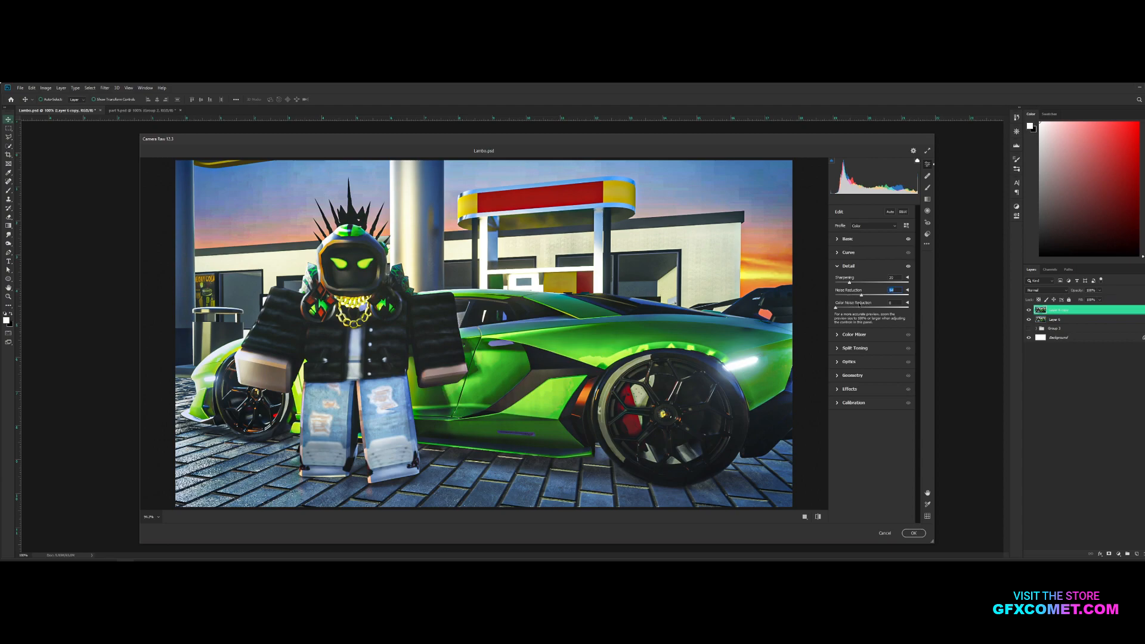
left_click(914, 533)
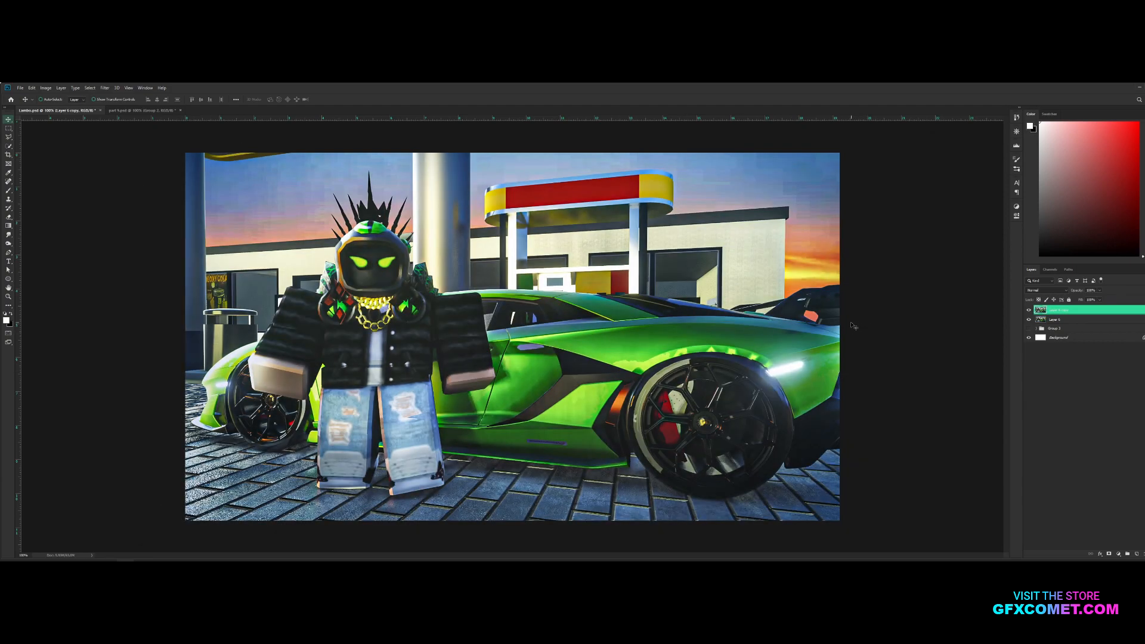
Group the Camera Raw layer with the flattened layer below, duplicate the group and merge the copy
key("e")
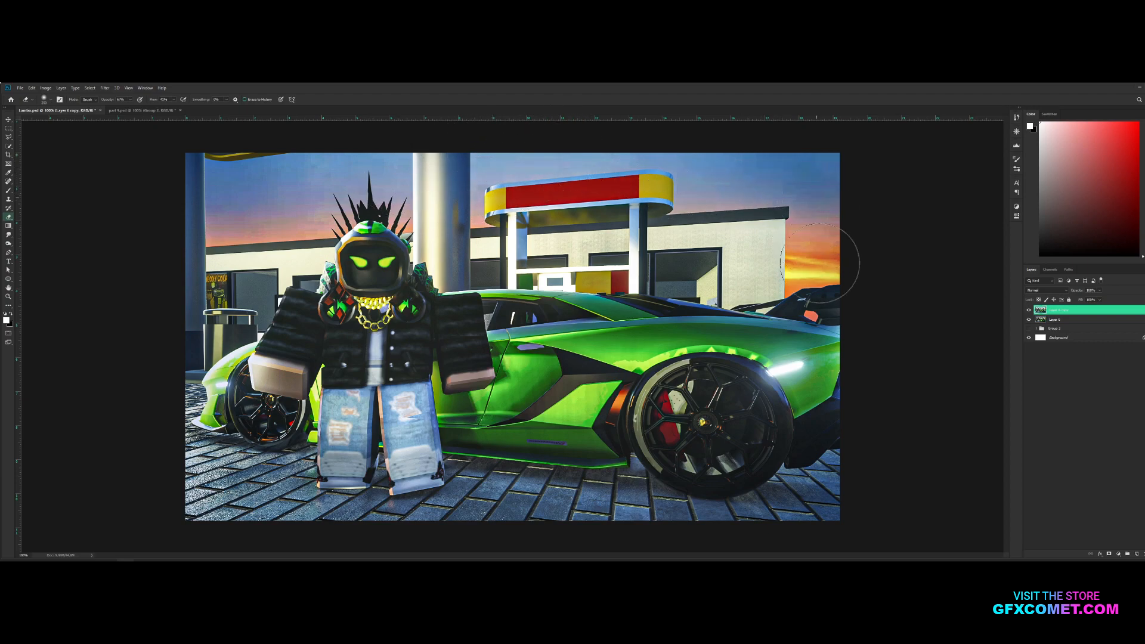
key("v")
left_click(1035, 319, "shift")
key("ctrl+g")
key("ctrl+j")
key("ctrl+e")
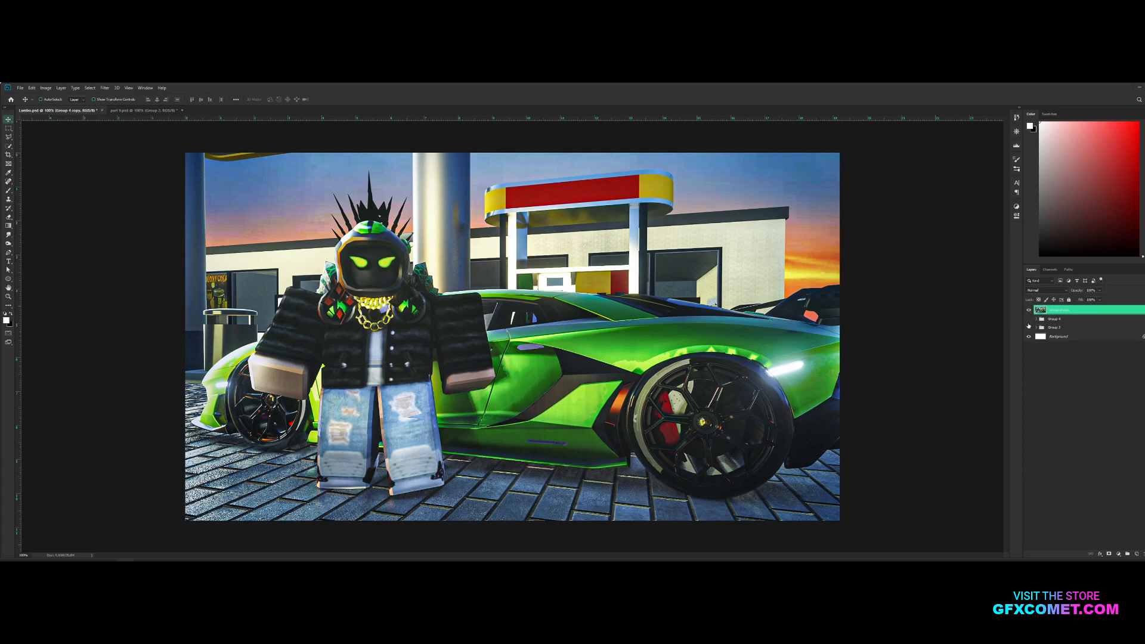
Duplicate the merged layer and apply a Tilt-Shift blur, widening its sharp zone so only the image's upper and lower edges blur
key("ctrl+j")
left_click(106, 87)
mouse_move(167, 166)
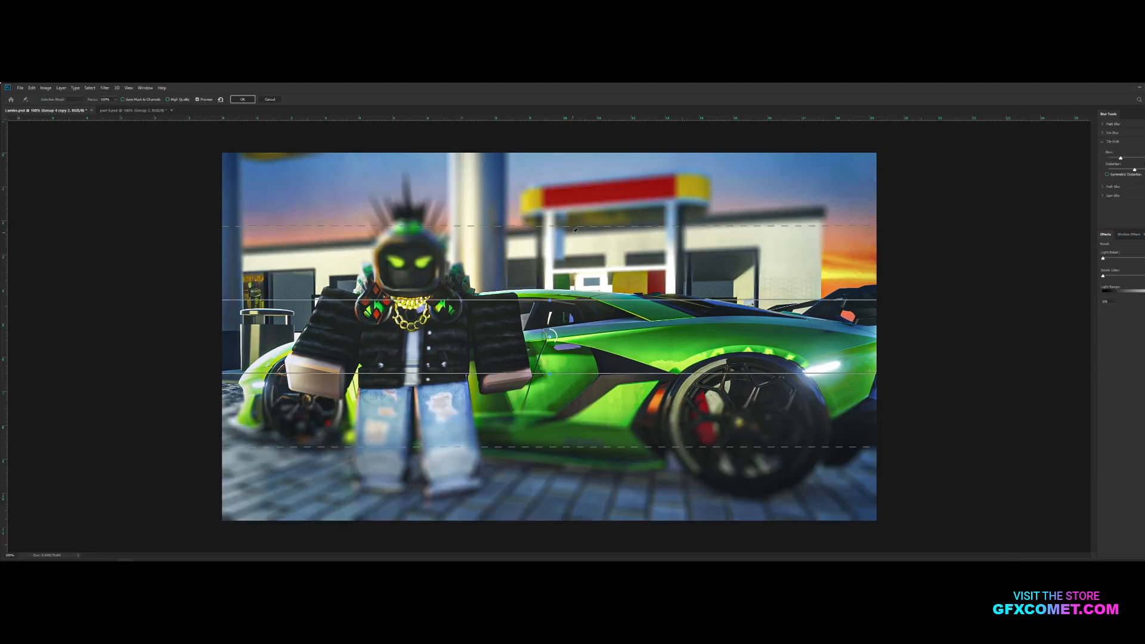
mouse_move(598, 170)
left_mouse_down()
mouse_move(598, 179)
mouse_move(608, 161)
left_mouse_up()
left_click_drag(604, 447, 604, 534)
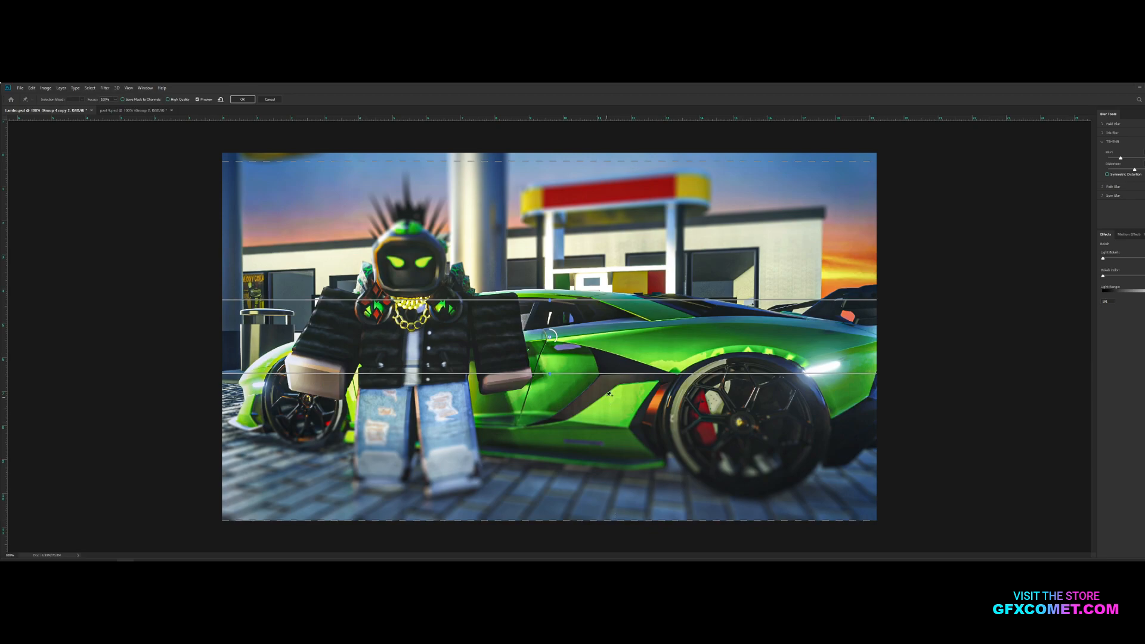
mouse_move(617, 373)
left_mouse_down()
mouse_move(618, 443)
mouse_move(618, 378)
left_mouse_up()
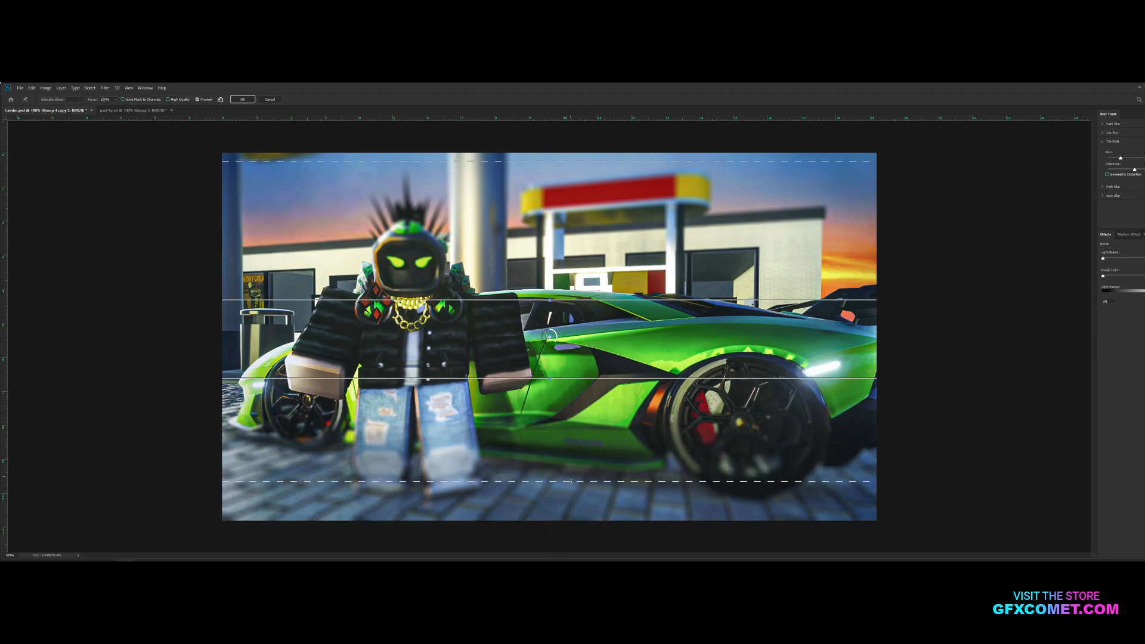
left_click_drag(614, 378, 610, 443)
left_click_drag(503, 300, 581, 207)
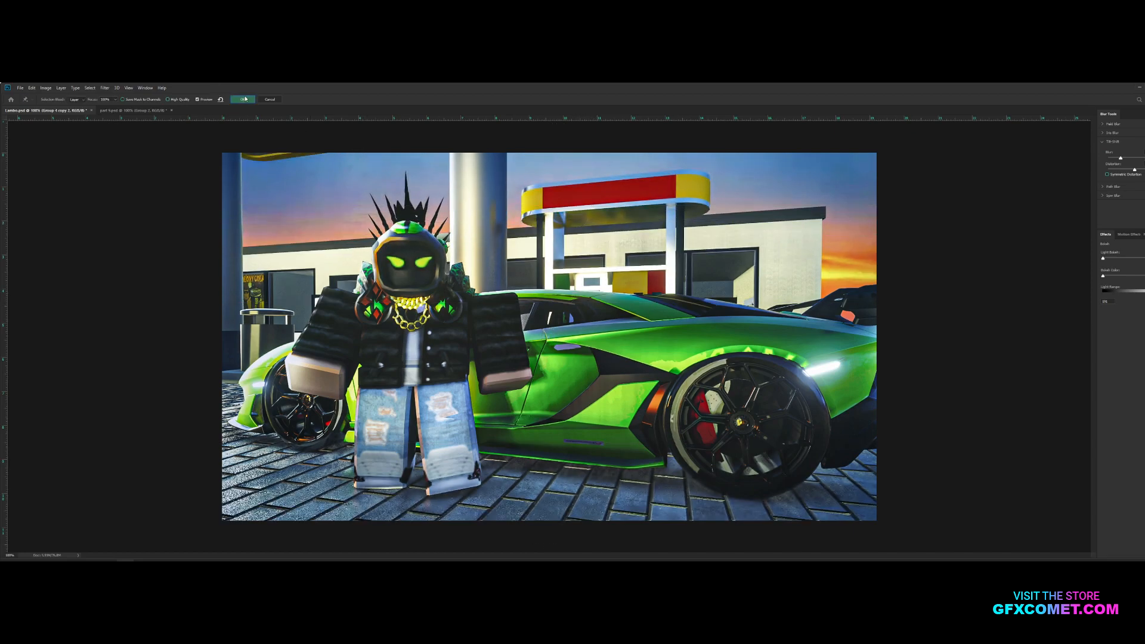
left_click(242, 99)
Duplicate the tilt-shift layer and apply a Gaussian Blur with a small radius to the copy
key("ctrl+j")
left_click(104, 87)
mouse_move(150, 165)
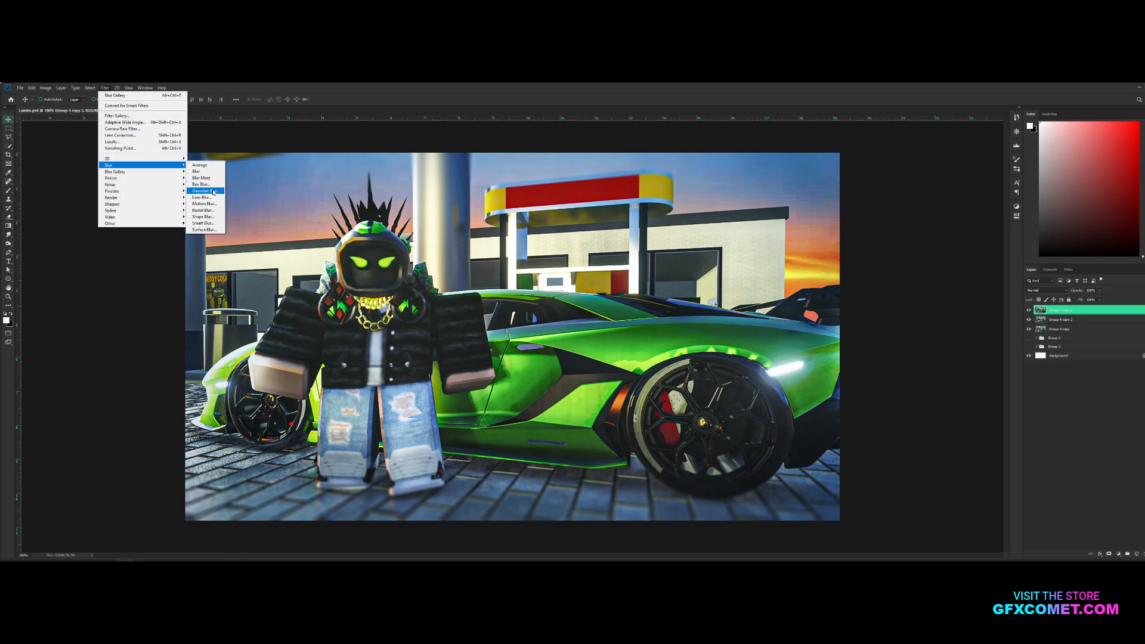
left_click(213, 192)
left_click_drag(816, 363, 814, 363)
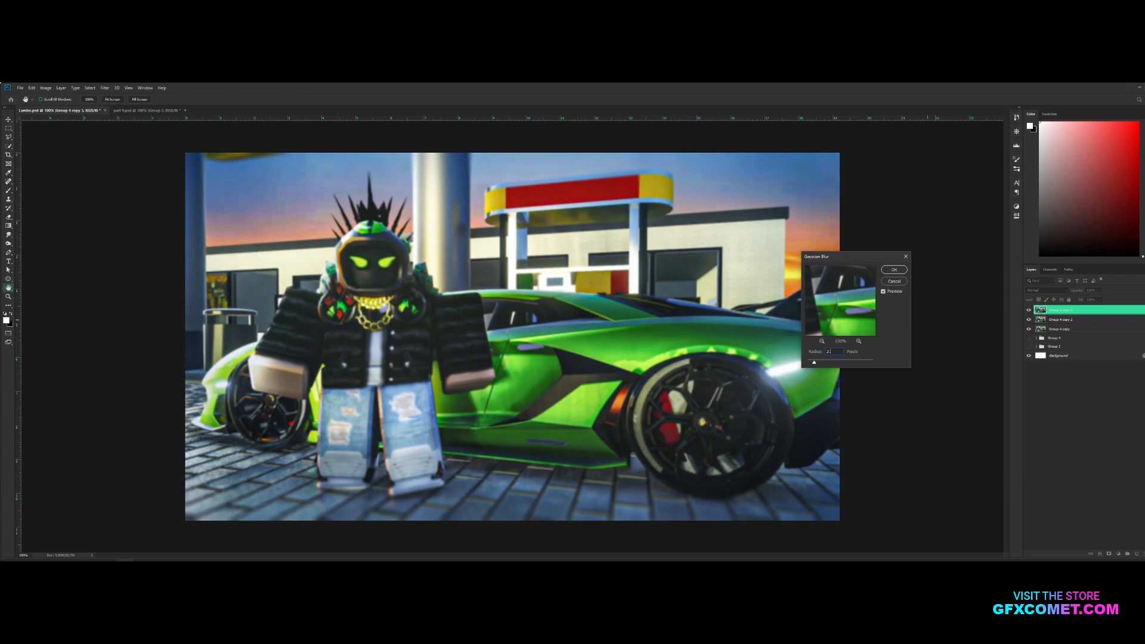
key("Return")
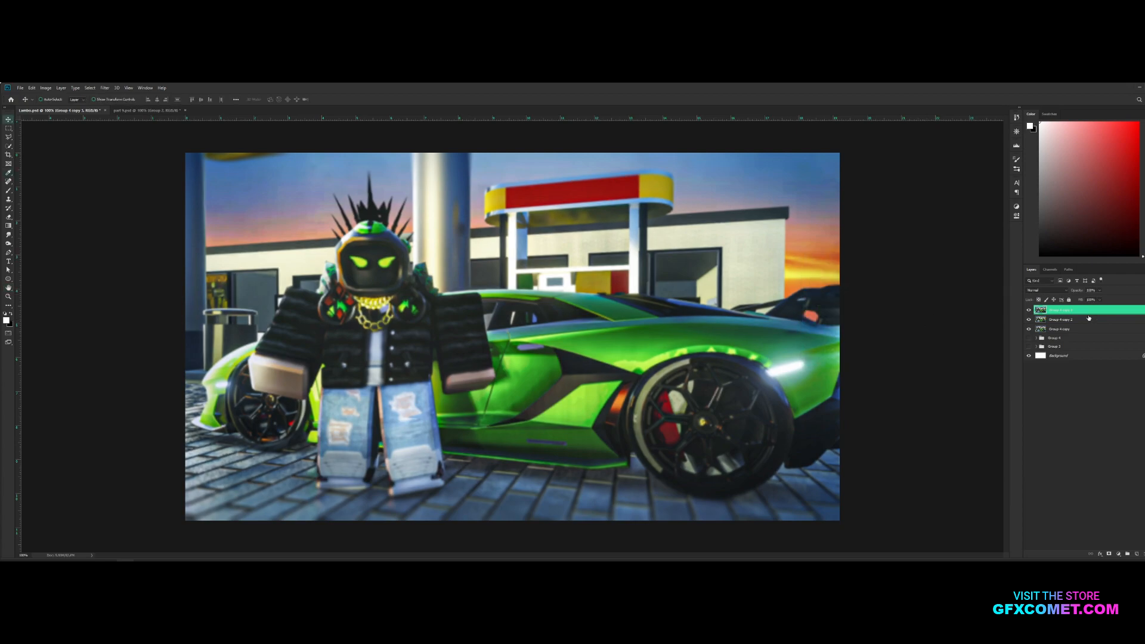
Add a layer mask to the Gaussian-blurred layer and brush black over the character's head and shoulders to sharpen them
left_click(1108, 555)
key("b")
key("x")
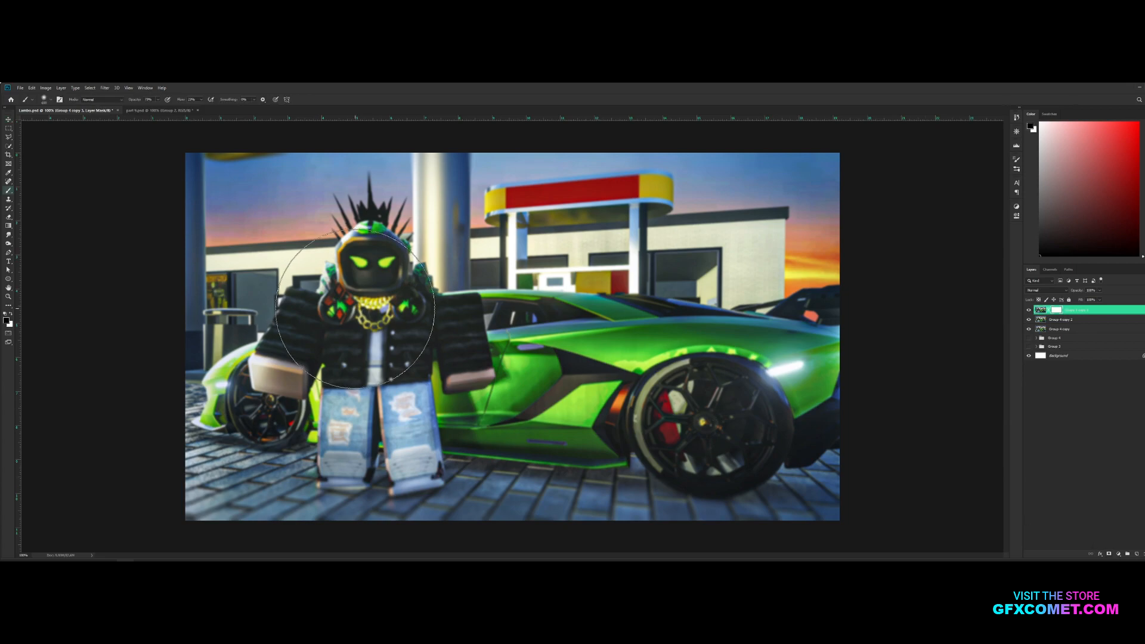
key("bracketleft")
key("bracketleft")
key("bracketleft")
key("bracketleft")
key("bracketleft")
key("bracketleft")
key("bracketleft")
key("ctrl+plus")
left_click_drag(375, 256, 590, 311)
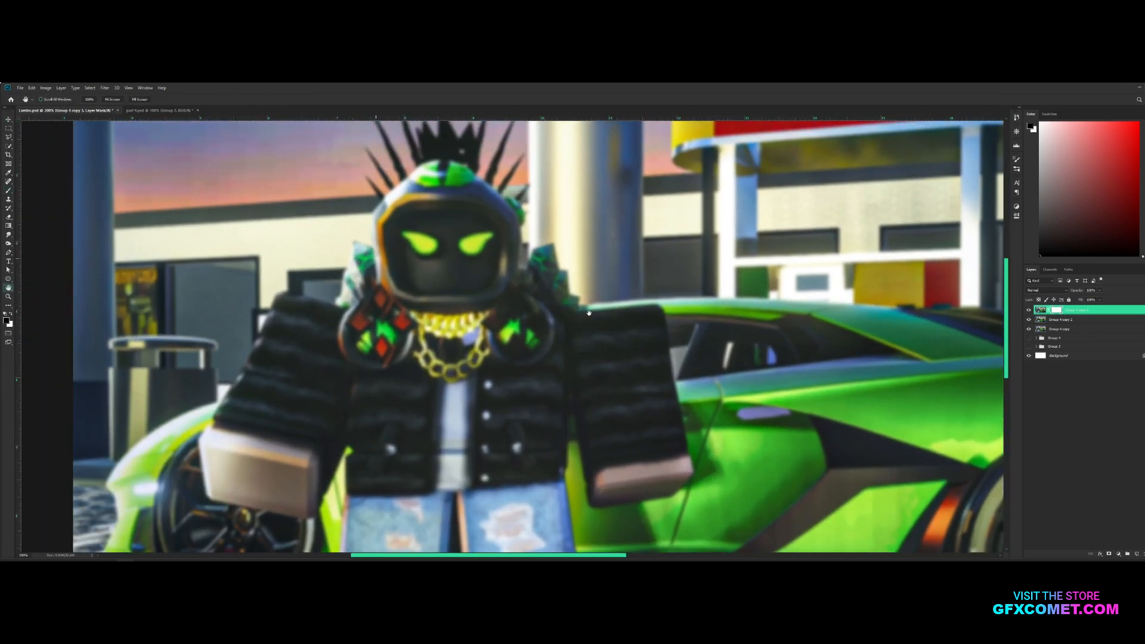
mouse_move(451, 322)
left_mouse_down()
mouse_move(400, 351)
mouse_move(396, 323)
mouse_move(374, 347)
mouse_move(383, 339)
mouse_move(362, 317)
mouse_move(386, 291)
mouse_move(360, 265)
mouse_move(367, 274)
mouse_move(413, 162)
mouse_move(427, 181)
mouse_move(405, 201)
mouse_move(452, 212)
mouse_move(453, 165)
mouse_move(395, 158)
left_mouse_up()
mouse_move(507, 251)
left_mouse_down()
mouse_move(536, 209)
mouse_move(620, 417)
mouse_move(660, 435)
left_mouse_up()
Continue painting the Gaussian blur off the character's torso, arms and legs on the layer mask
scroll(453, 412, "down", 3)
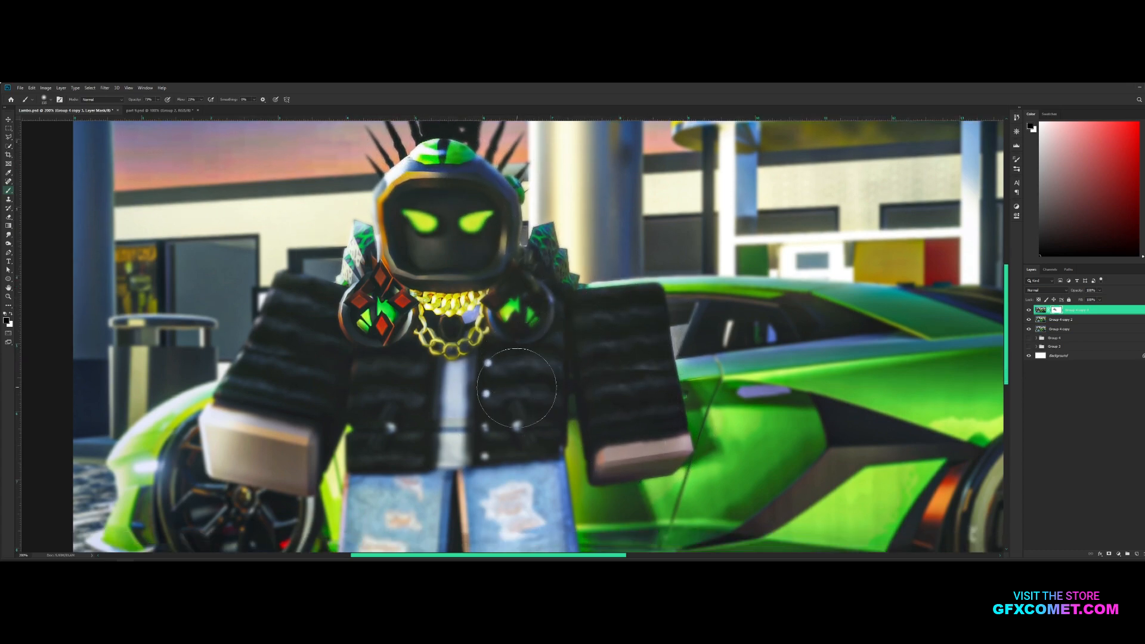
mouse_move(424, 289)
left_mouse_down()
mouse_move(334, 250)
mouse_move(262, 334)
mouse_move(244, 381)
mouse_move(269, 412)
left_mouse_up()
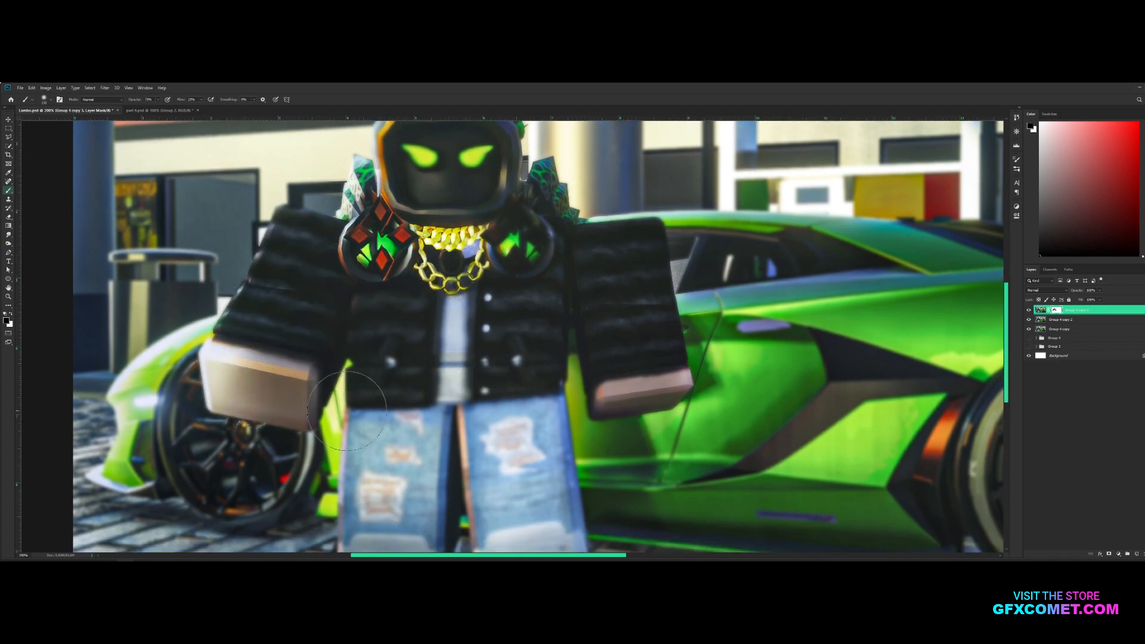
scroll(370, 418, "down", 3)
mouse_move(370, 453)
left_mouse_down()
mouse_move(396, 357)
mouse_move(424, 483)
mouse_move(501, 465)
mouse_move(490, 321)
mouse_move(540, 412)
mouse_move(512, 253)
mouse_move(519, 352)
mouse_move(556, 465)
mouse_move(558, 410)
mouse_move(591, 433)
mouse_move(553, 465)
left_mouse_up()
Add a layer mask to the tilt-shift layer and brush its blur off the character's lower legs and feet
left_click(1060, 321)
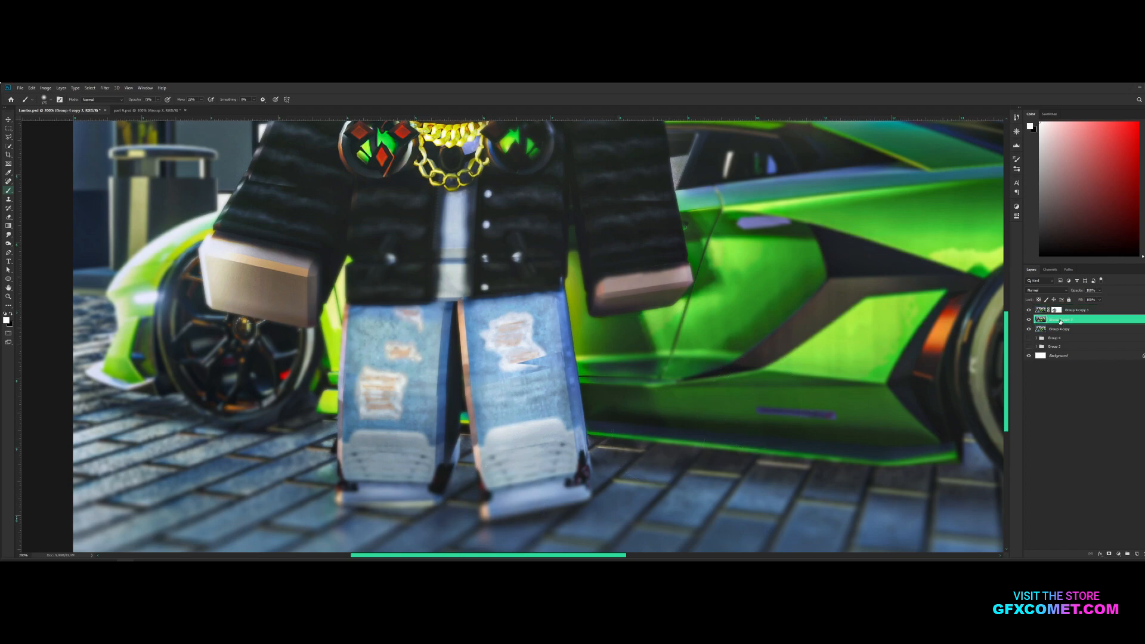
left_click(1108, 554)
scroll(767, 485, "down", 2)
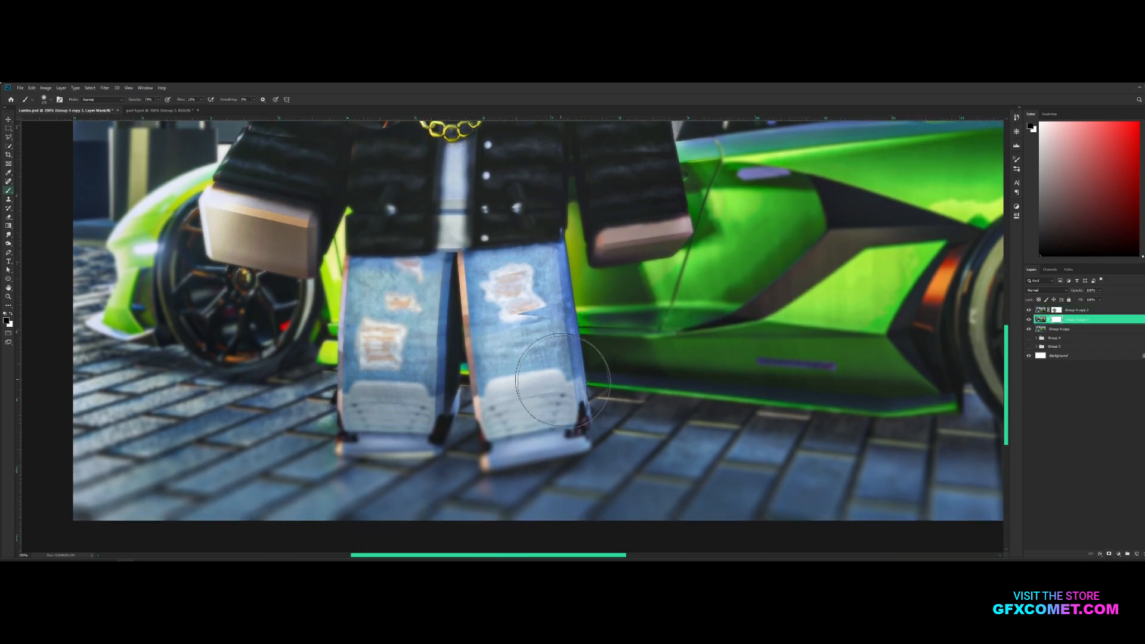
left_click_drag(433, 443, 381, 447)
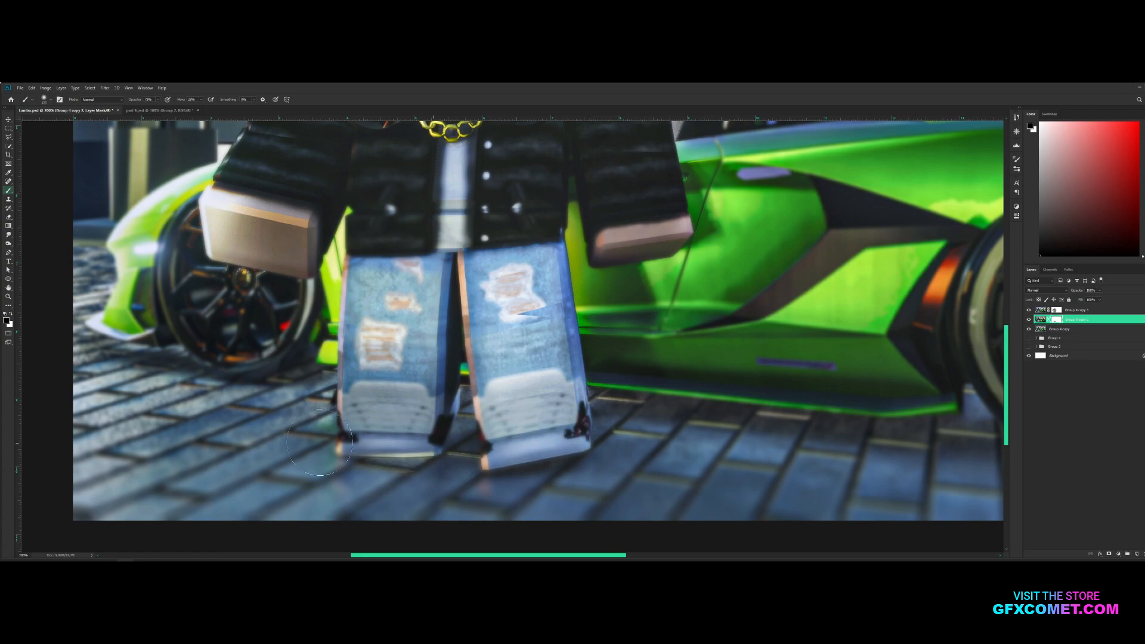
key("bracketright")
key("bracketright")
mouse_move(447, 432)
left_mouse_down()
mouse_move(369, 421)
mouse_move(457, 407)
left_mouse_up()
Brush the Gaussian blur off the car on the top layer's mask and save the document
left_click(1055, 310)
key("space")
left_click_drag(725, 265, 544, 354)
key("ctrl+minus")
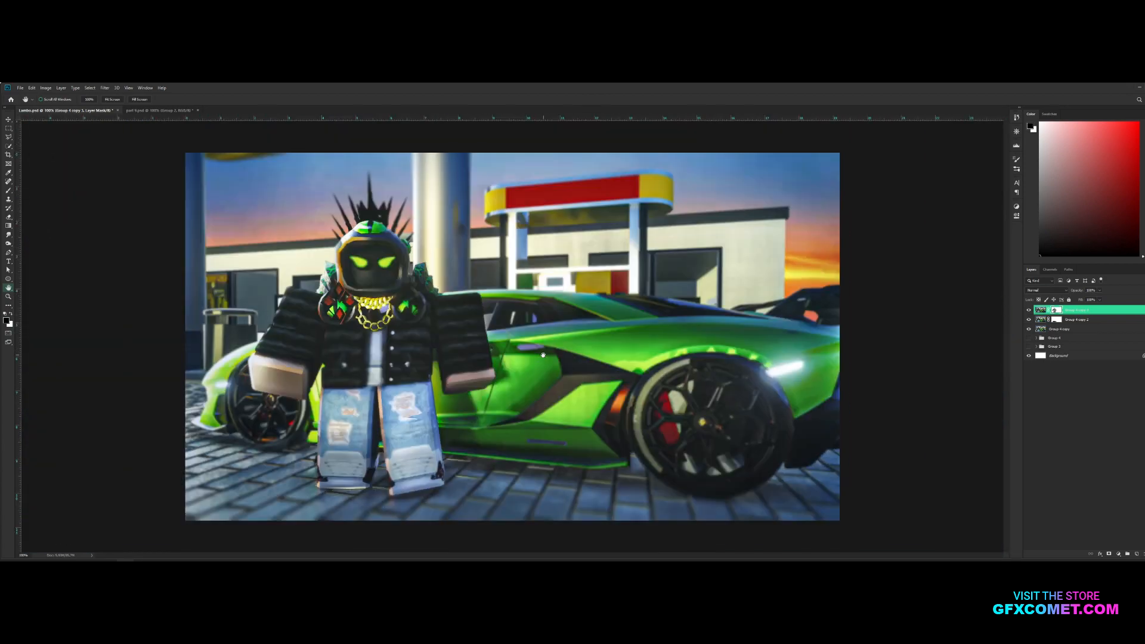
mouse_move(641, 382)
left_mouse_down()
mouse_move(693, 382)
mouse_move(649, 408)
mouse_move(736, 426)
mouse_move(748, 440)
mouse_move(710, 398)
mouse_move(706, 417)
mouse_move(537, 409)
mouse_move(600, 398)
mouse_move(606, 411)
mouse_move(593, 418)
mouse_move(748, 371)
mouse_move(630, 344)
mouse_move(536, 344)
mouse_move(599, 340)
mouse_move(520, 360)
mouse_move(449, 336)
mouse_move(267, 409)
mouse_move(274, 377)
left_mouse_up()
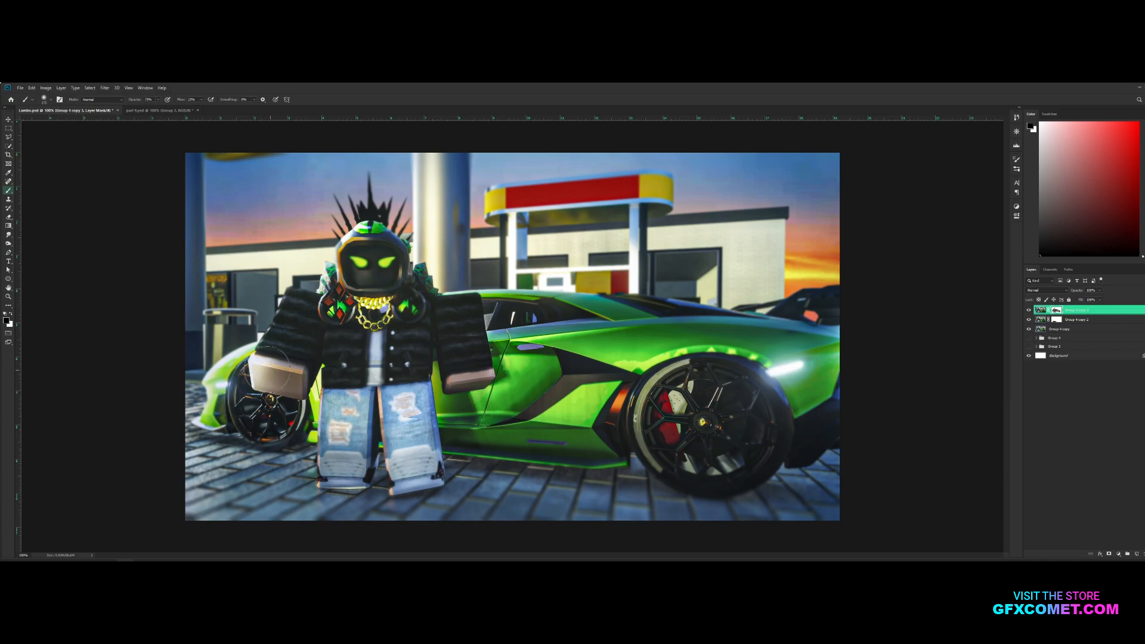
key("bracketright")
key("bracketright")
key("bracketright")
key("v")
key("ctrl+s")
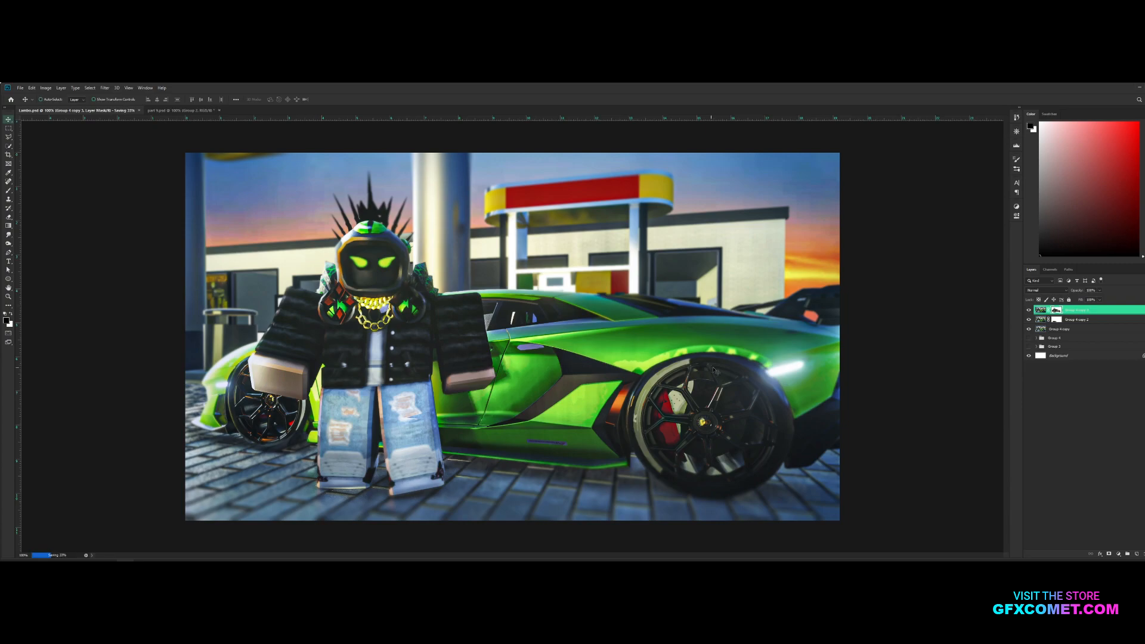
Paste the smoke image, enlarge it, set its blend mode to Screen and move it over the car's large wheel
key("ctrl+v")
key("ctrl+t")
left_click_drag(537, 337, 537, 356)
left_click_drag(634, 294, 822, 261)
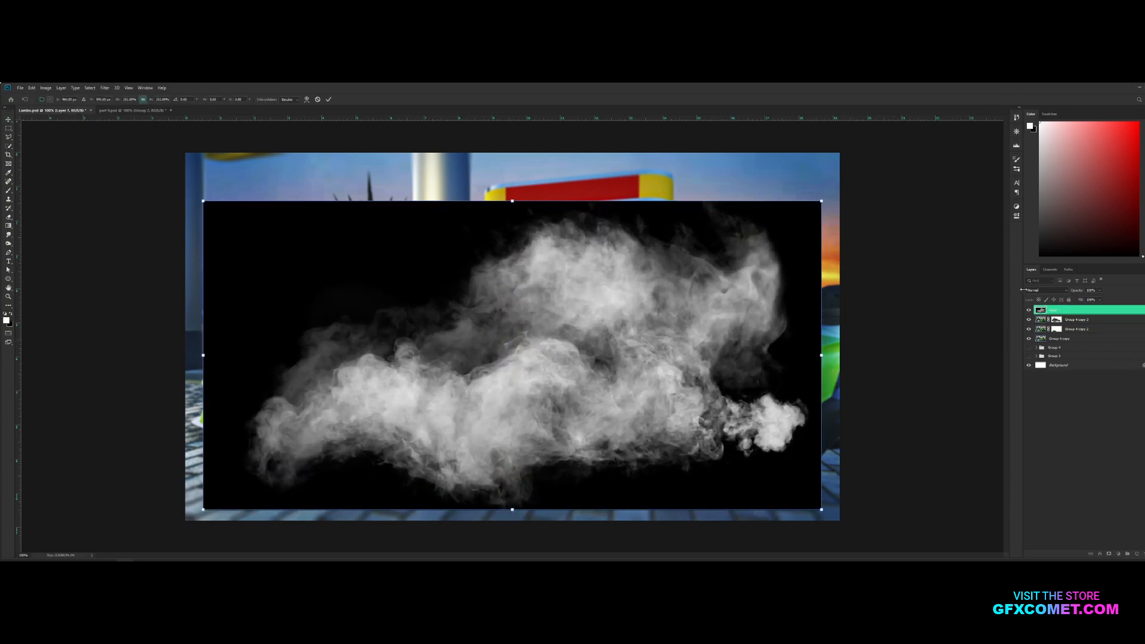
key("Return")
left_click(1041, 291)
left_click(1038, 345)
left_click_drag(711, 335, 885, 451)
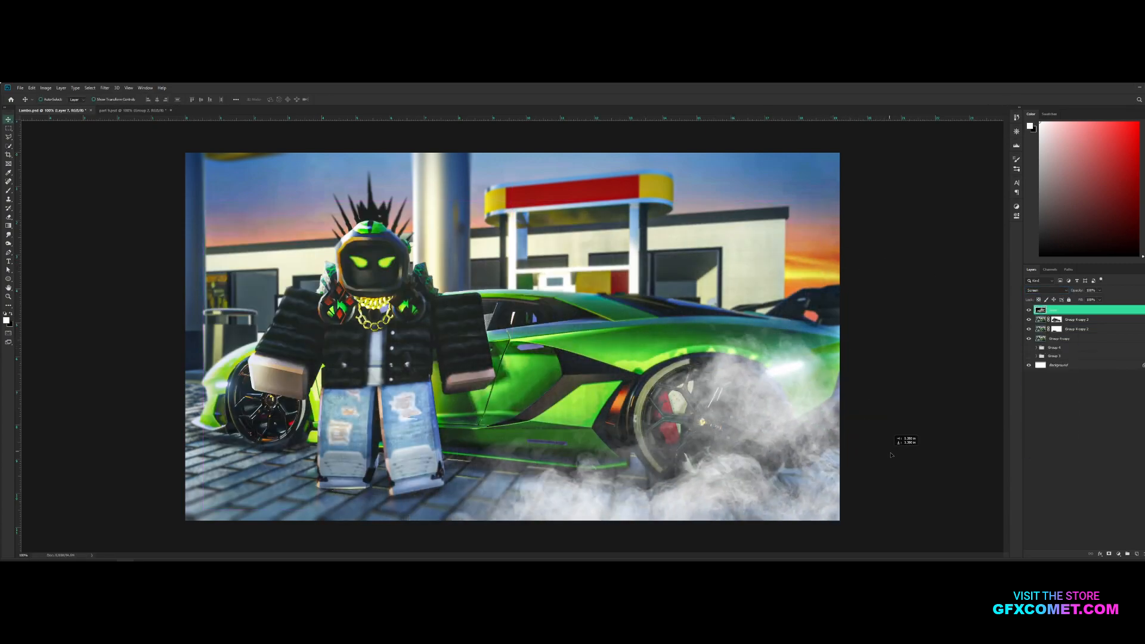
Transform the smoke to a new angle and size and reposition it around the large wheel
key("ctrl+t")
left_click_drag(805, 232, 788, 294)
left_click_drag(409, 304, 228, 233)
key("Return")
left_click_drag(759, 350, 779, 365)
Erase excess smoke around the large wheel and along the pavement beside it with an enlarged eraser
key("e")
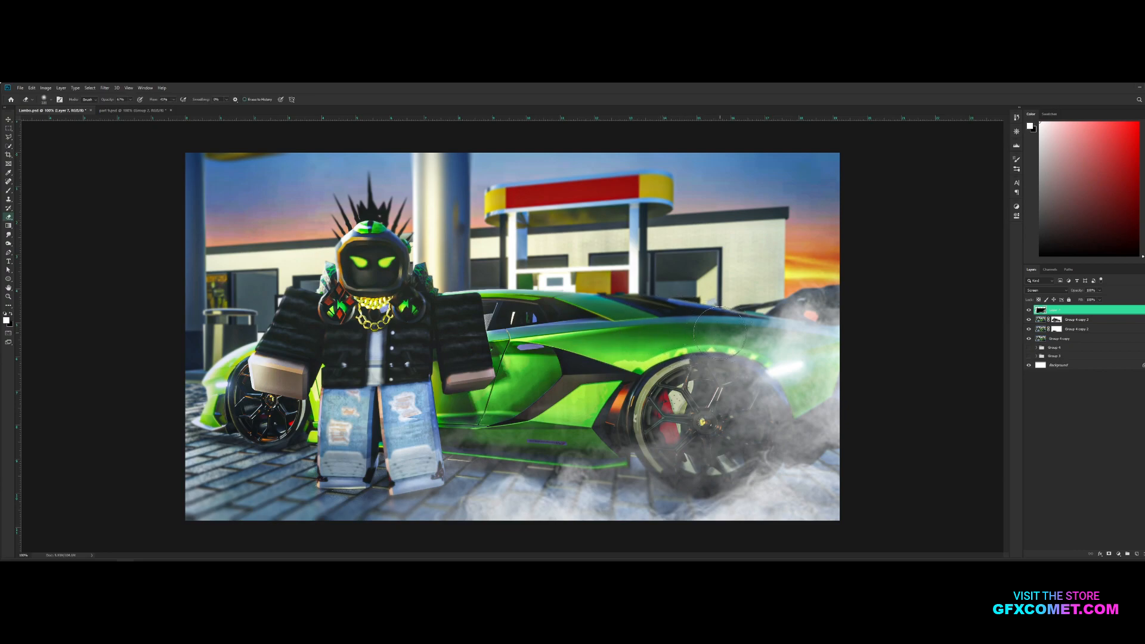
key("bracketright")
key("bracketright")
key("bracketright")
key("bracketright")
key("bracketright")
key("bracketright")
mouse_move(775, 313)
left_mouse_down()
mouse_move(750, 448)
mouse_move(531, 478)
mouse_move(836, 496)
mouse_move(818, 516)
left_mouse_up()
key("bracketright")
key("ctrl+z")
key("ctrl+z")
mouse_move(721, 496)
left_mouse_down()
mouse_move(787, 542)
mouse_move(615, 478)
mouse_move(515, 506)
left_mouse_up()
Lower the smoke layer's opacity to leave only a faint haze around the large wheel
key("v")
mouse_move(866, 298)
left_mouse_down()
mouse_move(958, 318)
mouse_move(883, 351)
mouse_move(1004, 324)
left_mouse_up()
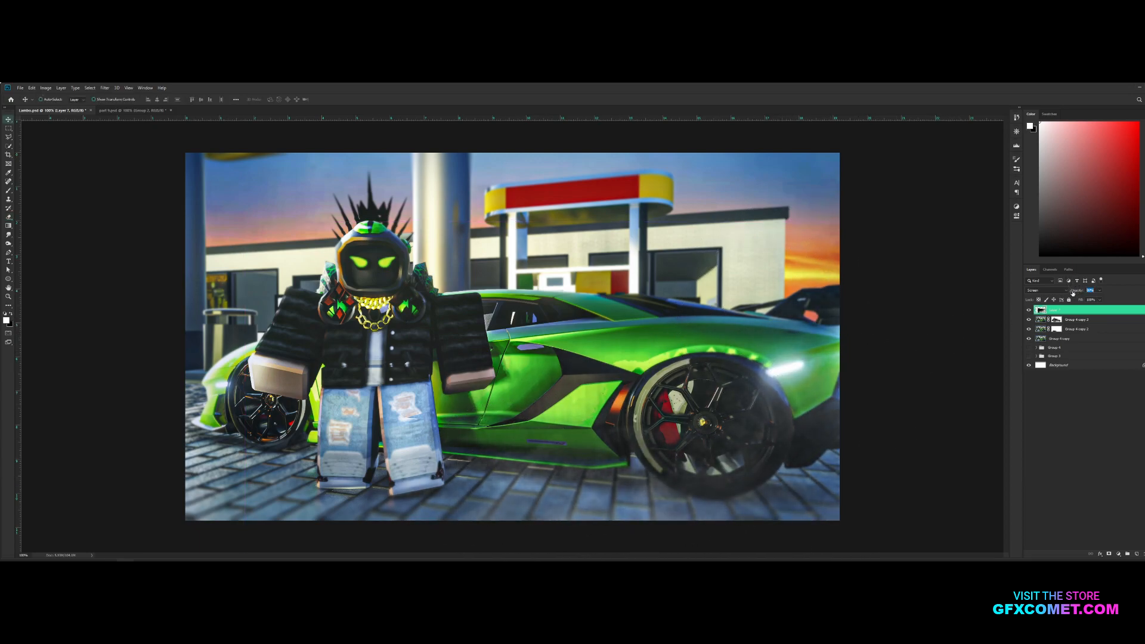
left_click_drag(921, 344, 894, 287)
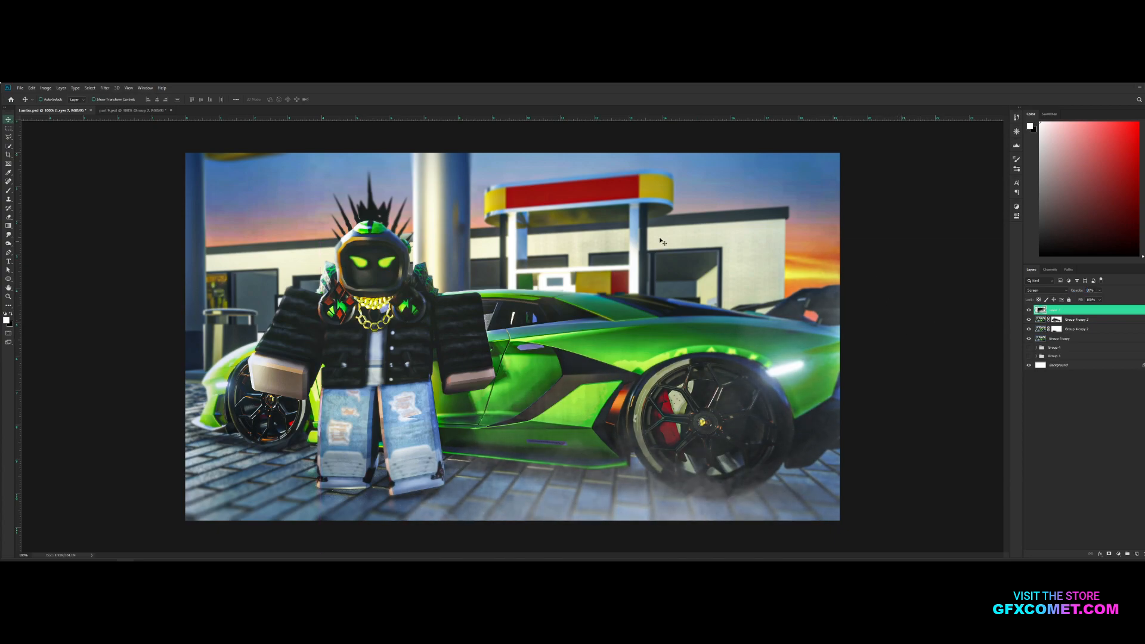
Apply a slight Gaussian Blur to the smoke layer
left_click(105, 88)
mouse_move(123, 168)
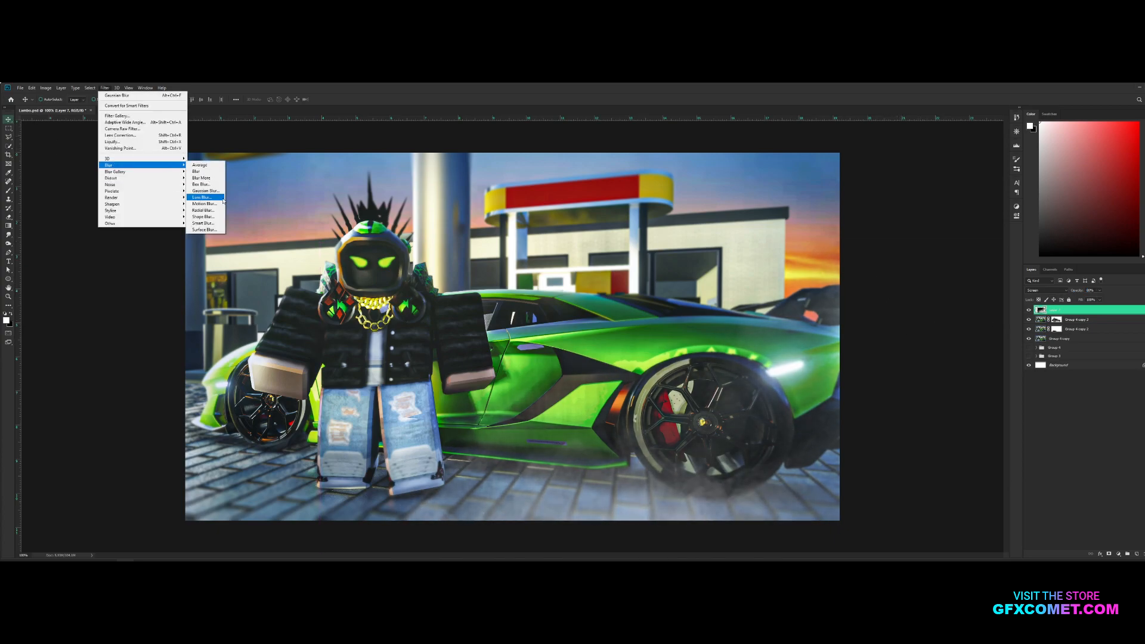
left_click(206, 191)
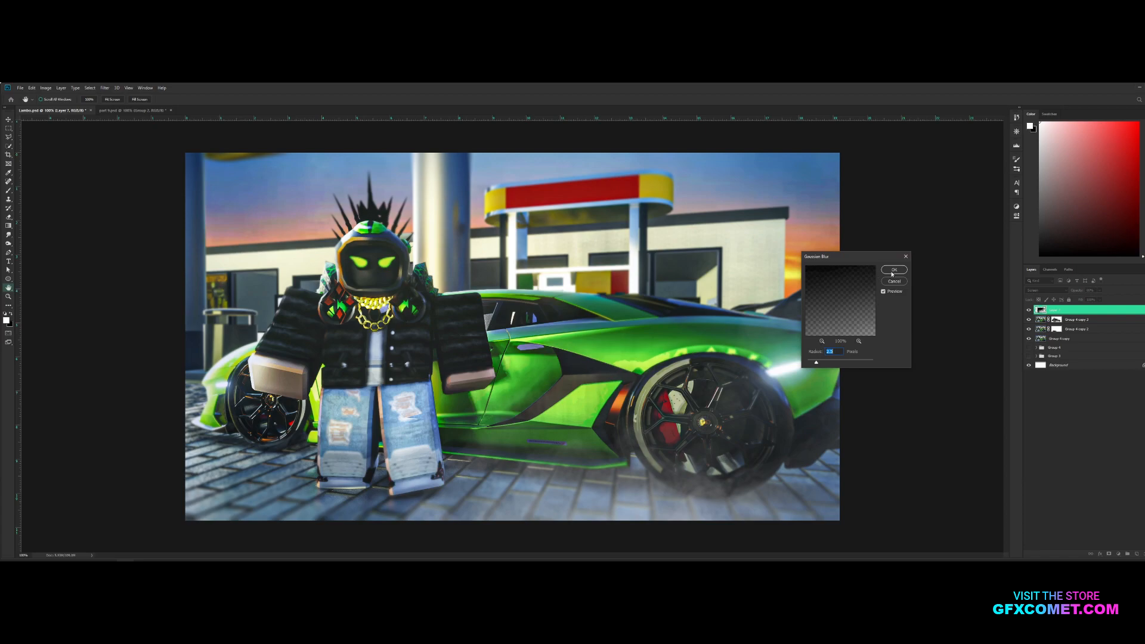
left_click(893, 269)
Duplicate the smoke, flip the copy and place it over the pavement near the character
key("v")
left_click_drag(870, 358, 457, 346)
key("ctrl+t")
right_click(506, 401)
left_click(549, 485)
key("Return")
mouse_move(447, 240)
left_mouse_down()
mouse_move(573, 329)
mouse_move(587, 360)
mouse_move(561, 334)
mouse_move(557, 352)
left_mouse_up()
Erase excess areas of the first smoke copy along the pavement and around the character, adjusting its position
key("e")
mouse_move(426, 456)
left_mouse_down()
mouse_move(367, 473)
mouse_move(390, 525)
mouse_move(664, 532)
mouse_move(664, 505)
mouse_move(758, 500)
left_mouse_up()
key("v")
left_click_drag(471, 453, 423, 421)
key("e")
mouse_move(288, 205)
left_mouse_down()
mouse_move(237, 450)
mouse_move(417, 480)
left_mouse_up()
Duplicate the smoke once more, flip the new copy and place it higher in the scene
key("v")
mouse_move(338, 349)
left_mouse_down()
mouse_move(481, 440)
mouse_move(627, 408)
mouse_move(484, 403)
left_mouse_up()
key("ctrl+t")
right_click(414, 370)
left_click(463, 460)
key("Return")
mouse_move(426, 444)
left_mouse_down()
mouse_move(525, 359)
mouse_move(501, 212)
mouse_move(542, 265)
mouse_move(508, 269)
left_mouse_up()
Erase the second smoke copy's excess around the upper background and adjust its position
key("e")
mouse_move(346, 291)
left_mouse_down()
mouse_move(313, 271)
mouse_move(345, 176)
mouse_move(257, 191)
left_mouse_up()
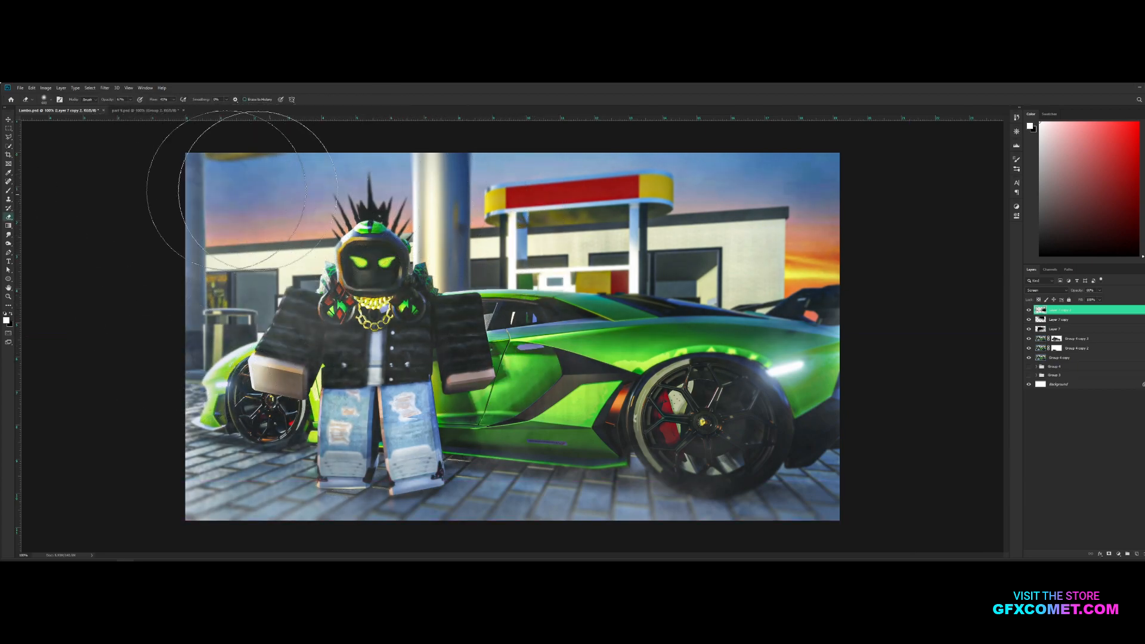
key("v")
mouse_move(604, 241)
left_mouse_down()
mouse_move(489, 218)
mouse_move(525, 227)
left_mouse_up()
key("e")
mouse_move(164, 257)
left_mouse_down()
mouse_move(353, 222)
mouse_move(163, 255)
mouse_move(321, 194)
mouse_move(224, 373)
mouse_move(71, 344)
left_mouse_up()
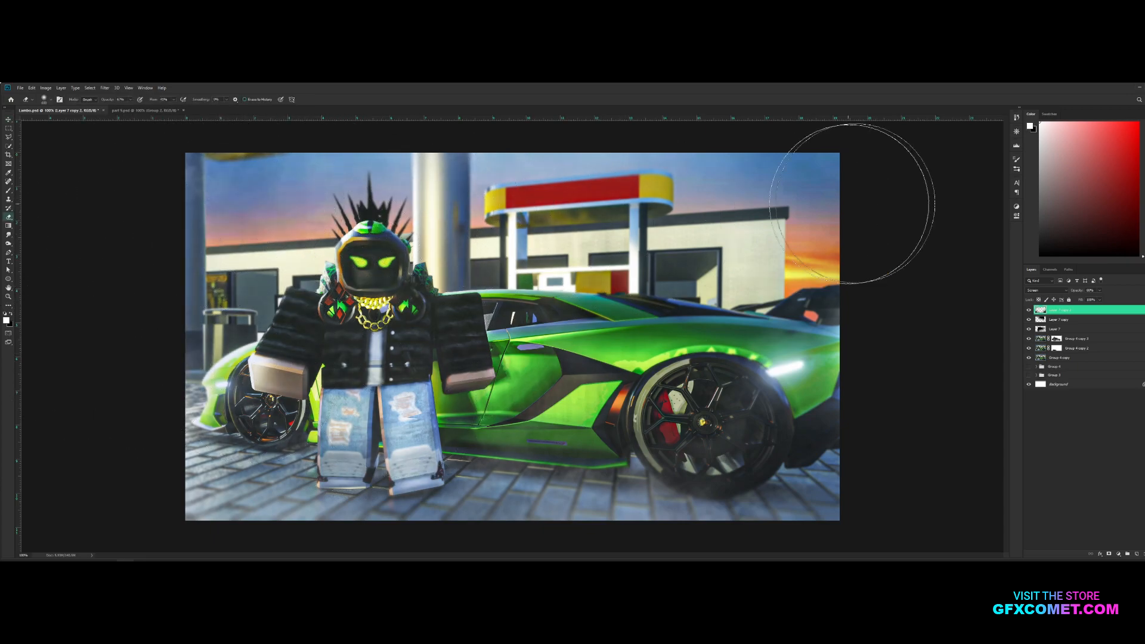
Merge the two smoke copies down into the original smoke layer
key("v")
key("ctrl+e")
key("ctrl+e")
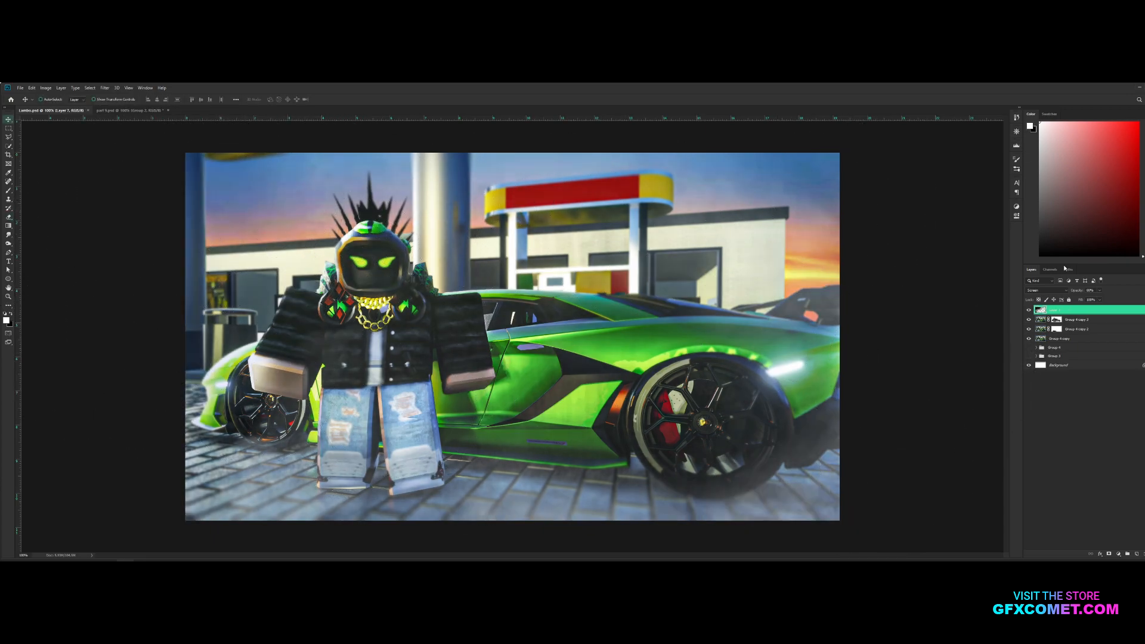
On a new layer, create a vignette with a reversed black-to-transparent radial gradient over the whole image
left_click(1134, 554)
left_click(8, 227)
left_click(36, 226)
key("x")
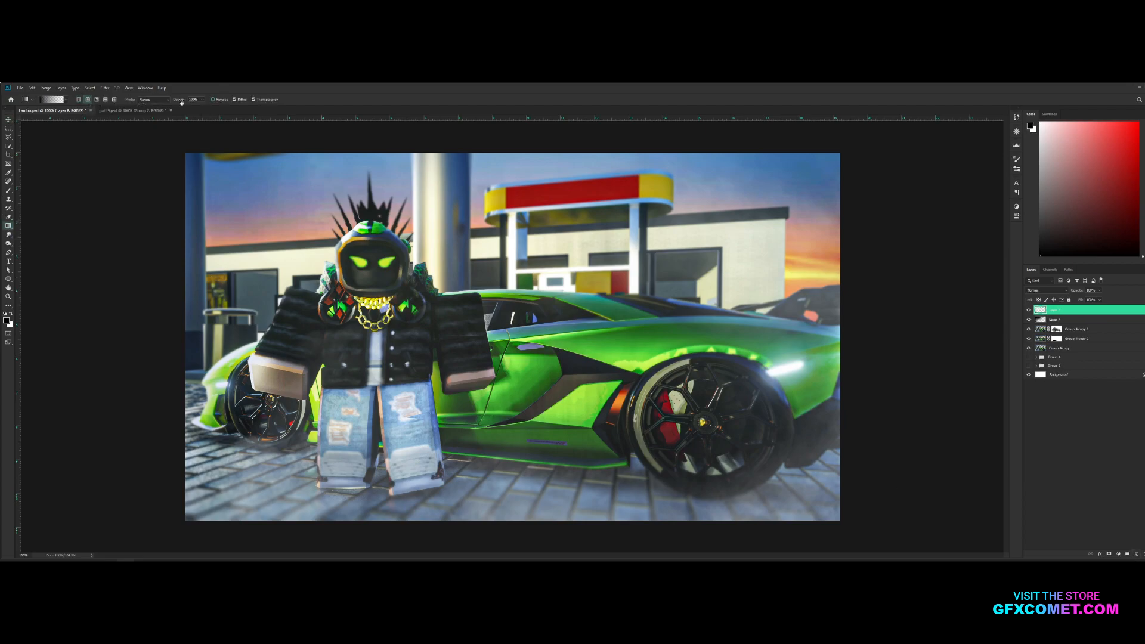
left_click(213, 100)
left_click_drag(181, 148, 181, 148)
key("v")
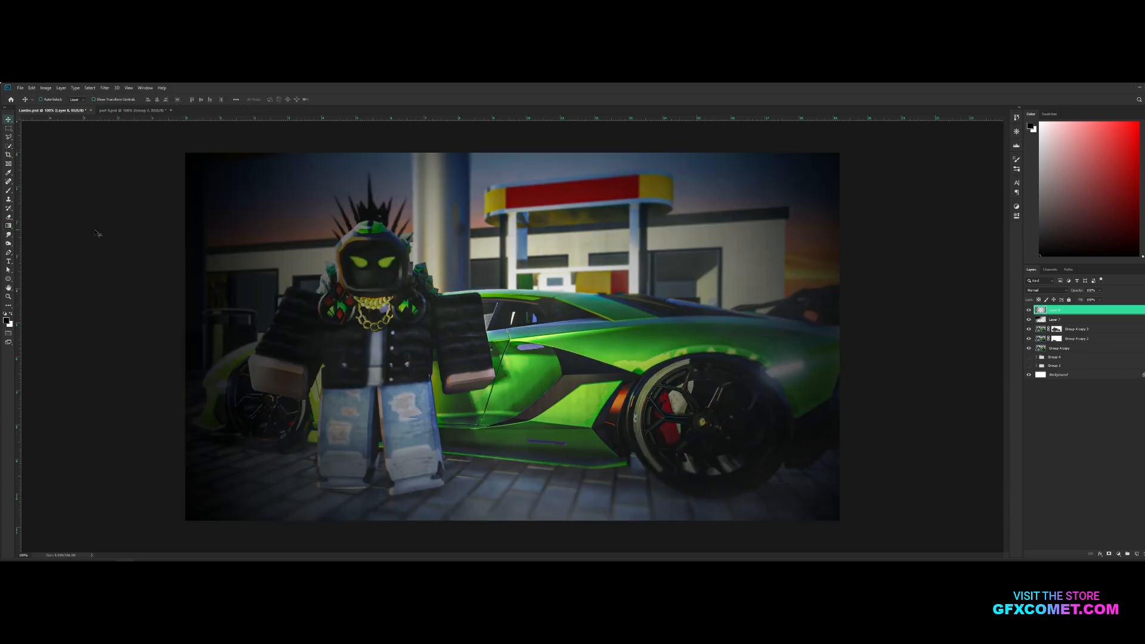
Set the vignette layer's blend mode to Soft Light and reduce its opacity
left_click(1051, 290)
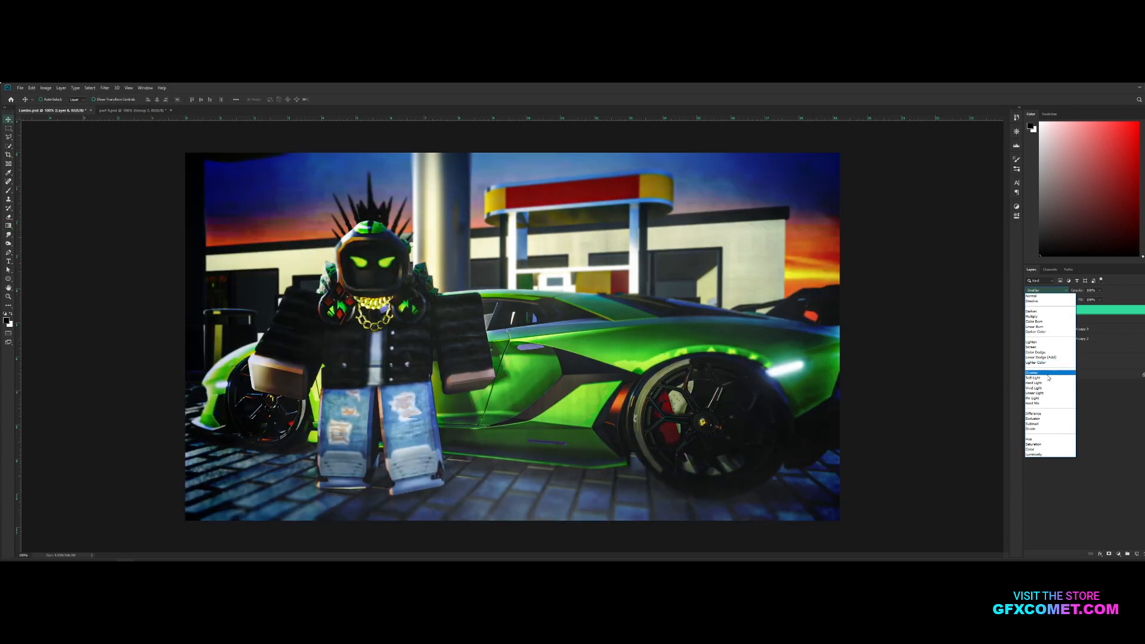
left_click(1047, 379)
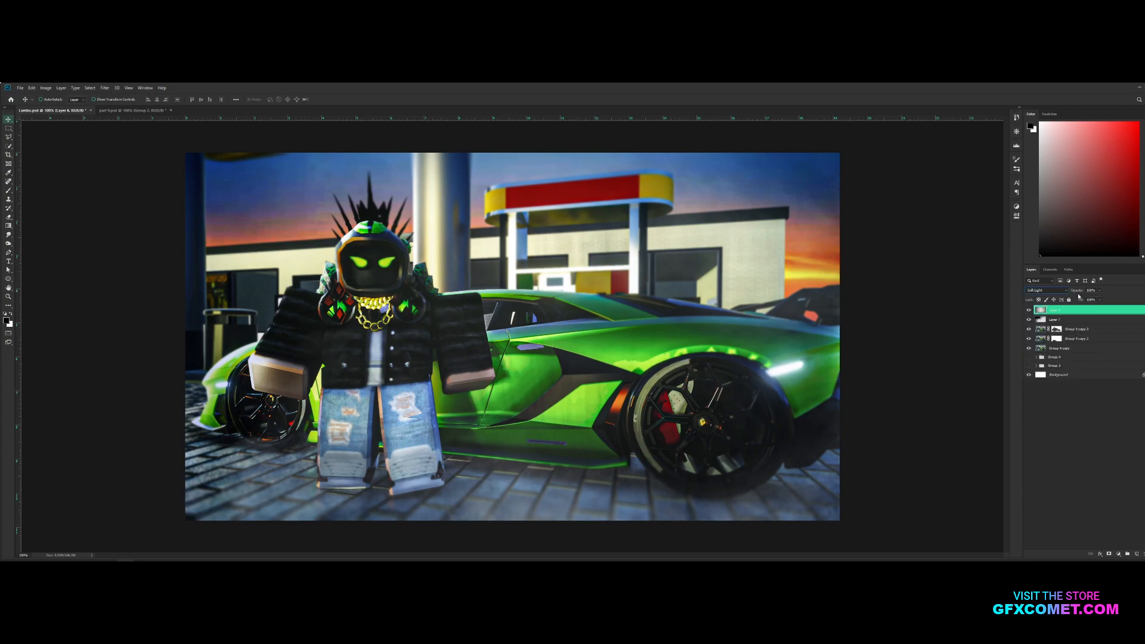
mouse_move(959, 297)
left_mouse_down()
mouse_move(949, 296)
mouse_move(964, 295)
left_mouse_up()
On a new layer, paint a soft white light at the image's upper edge with a large brush
left_click(1136, 554)
key("b")
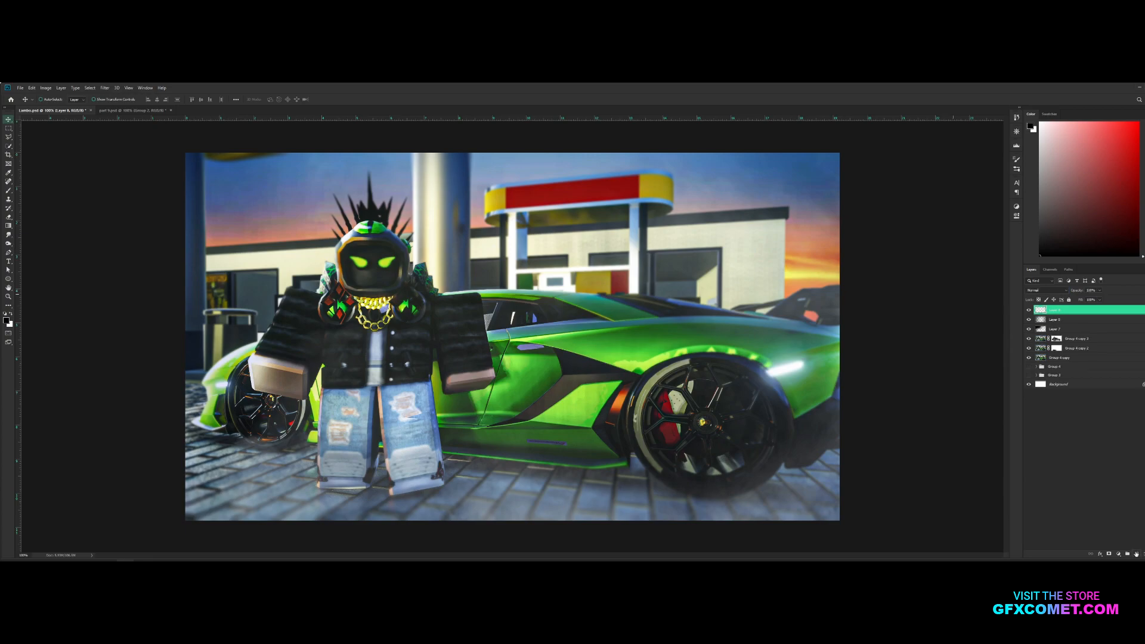
key("x")
key("bracketright")
key("bracketright")
key("bracketright")
key("bracketright")
key("bracketright")
key("bracketright")
key("bracketright")
left_click(492, 144)
On a new layer, paint a soft green glow over both shoulder gems using green sampled from them and a smaller brush
key("ctrl+alt+shift+n")
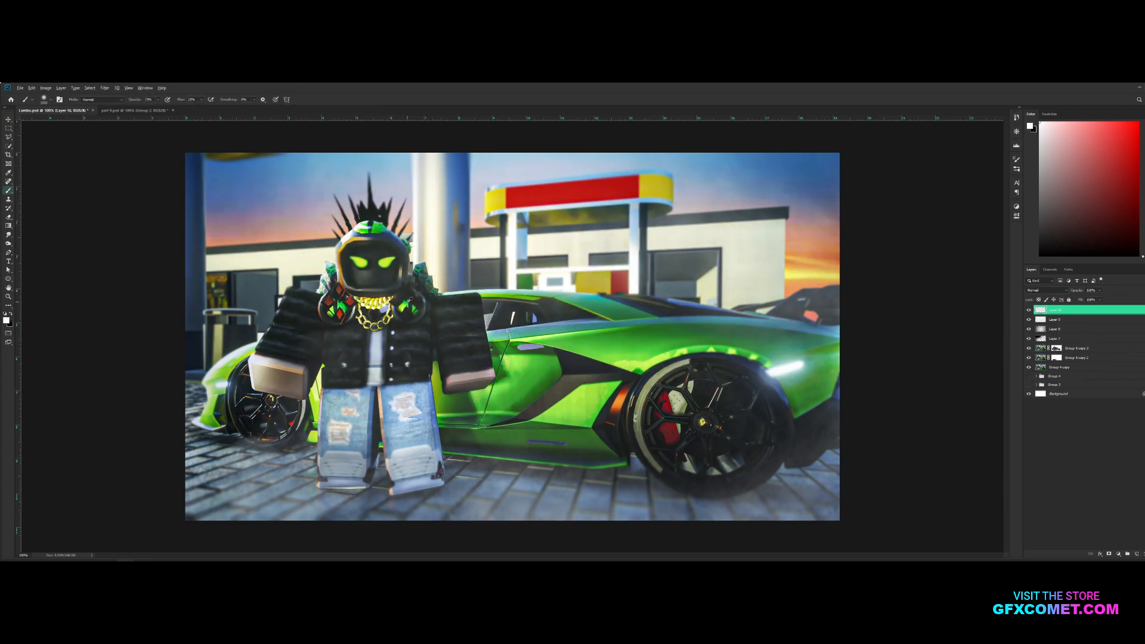
left_click(408, 302, "alt")
key("bracketleft")
key("bracketleft")
key("bracketleft")
key("bracketleft")
key("bracketleft")
key("bracketleft")
key("bracketleft")
key("bracketleft")
key("bracketleft")
key("bracketleft")
key("bracketleft")
key("bracketleft")
key("bracketleft")
key("bracketleft")
key("bracketleft")
key("bracketleft")
key("bracketleft")
key("bracketleft")
key("bracketleft")
key("bracketleft")
key("bracketleft")
key("bracketleft")
key("bracketleft")
key("bracketleft")
key("bracketleft")
left_click_drag(408, 306, 409, 306)
left_click_drag(338, 308, 337, 309)
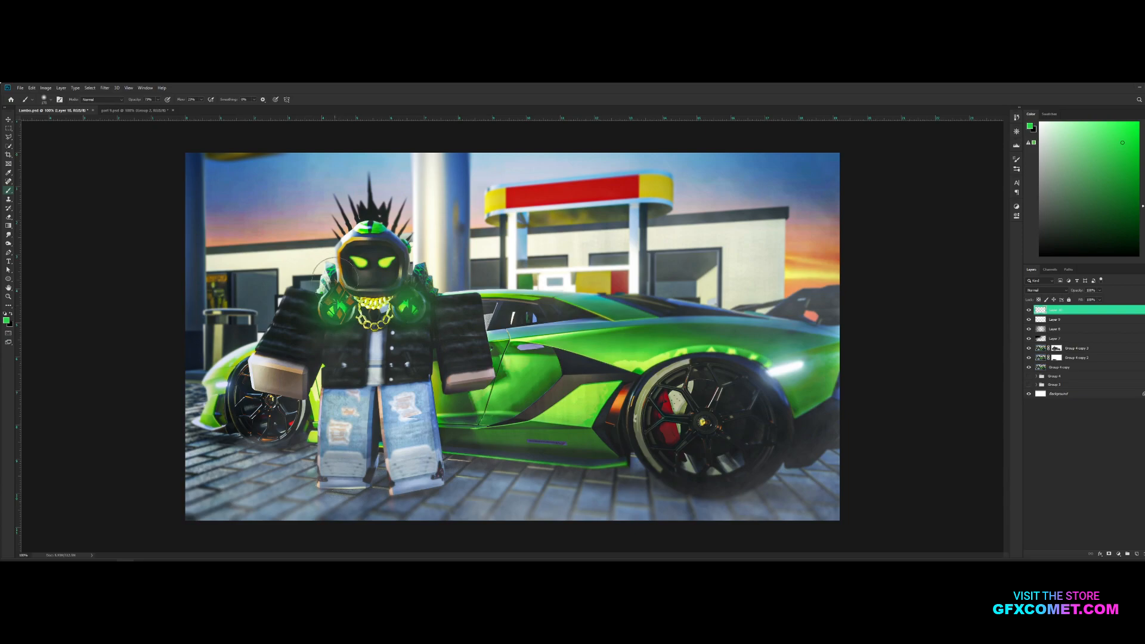
Paint the green glow over the character's helmet and eyes and set the glow layer's blend mode to Screen
mouse_move(352, 222)
left_mouse_down()
mouse_move(377, 222)
mouse_move(356, 260)
mouse_move(385, 266)
left_mouse_up()
key("v")
left_click(1045, 289)
left_click(1043, 348)
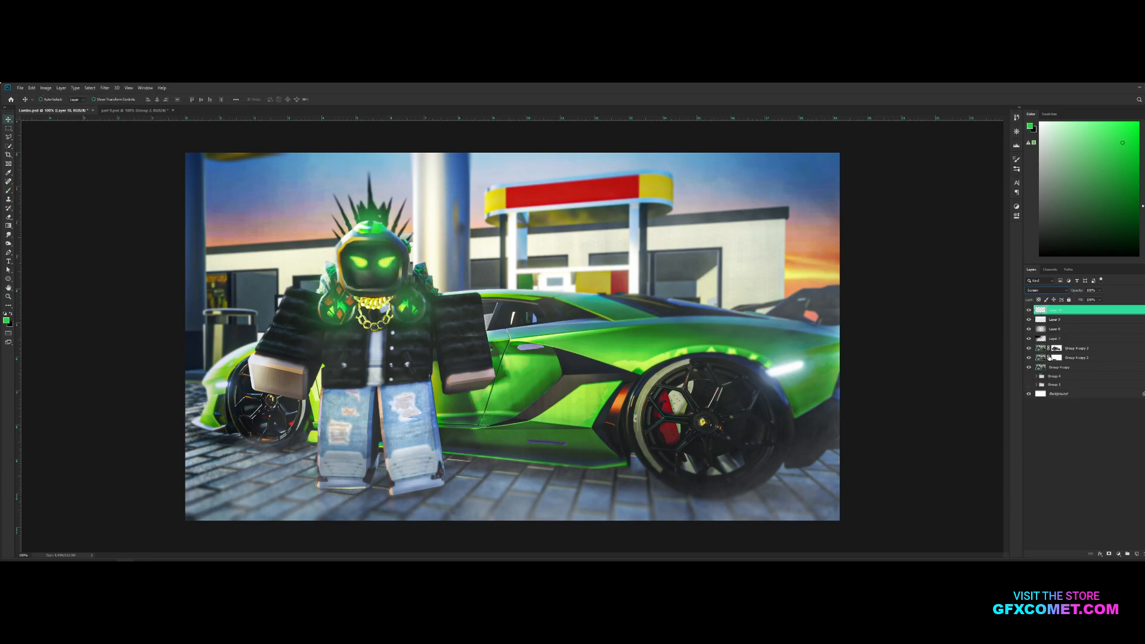
Duplicate the green glow layer, set the copy to Overlay at 27% opacity and save the document
key("ctrl+j")
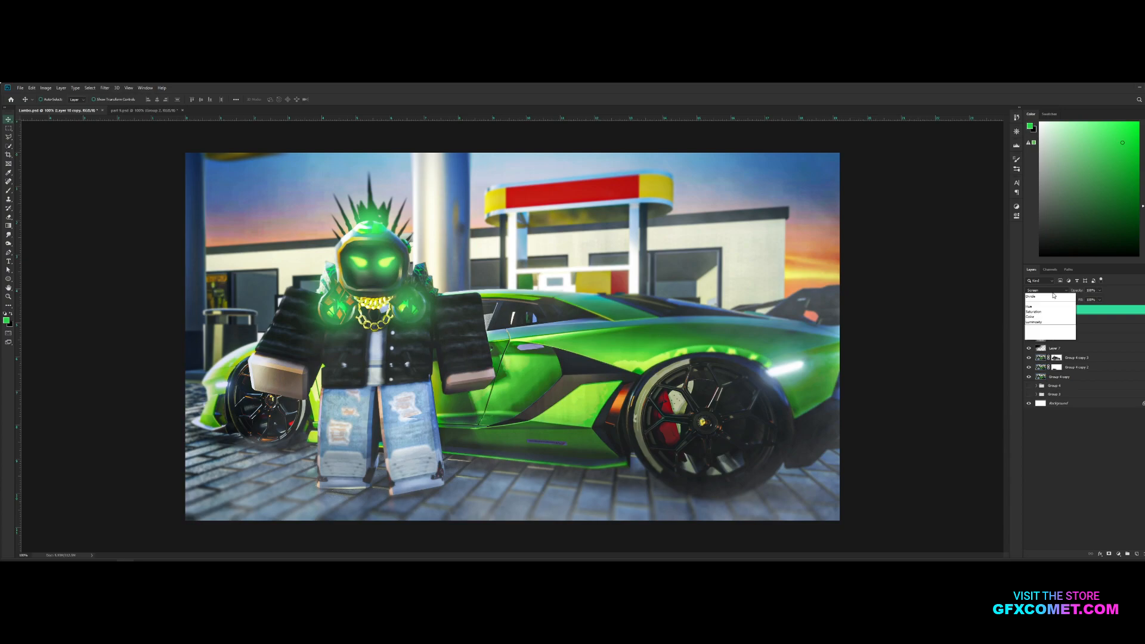
left_click(1050, 291)
left_click(1073, 324)
key("2")
key("7")
key("ctrl+s")
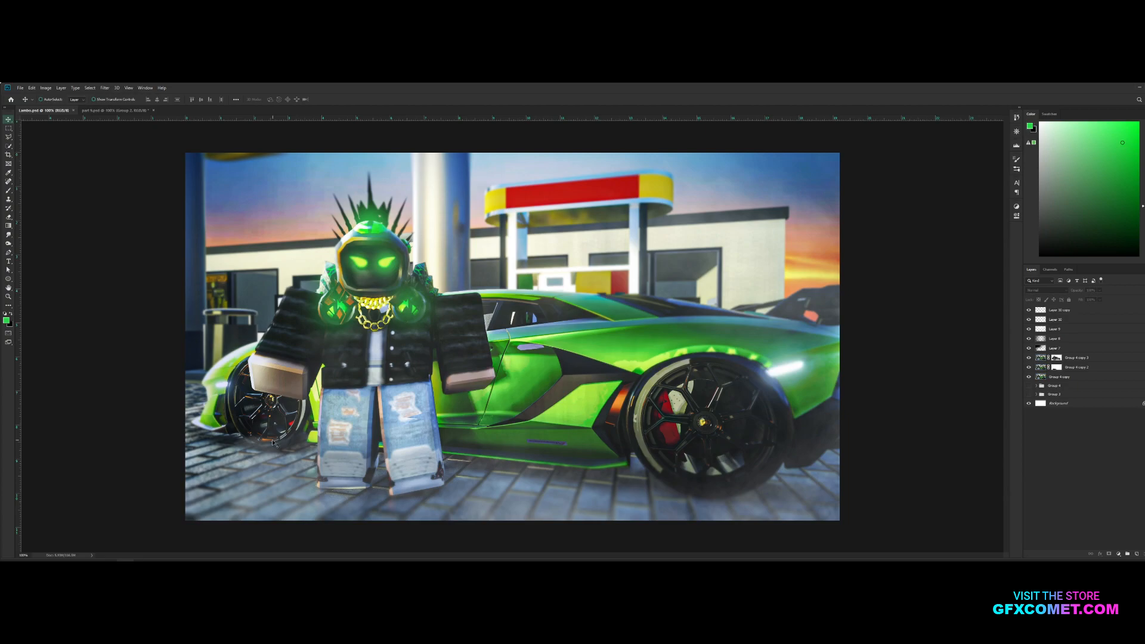
Select the duplicated green glow layer
left_click(1067, 309)
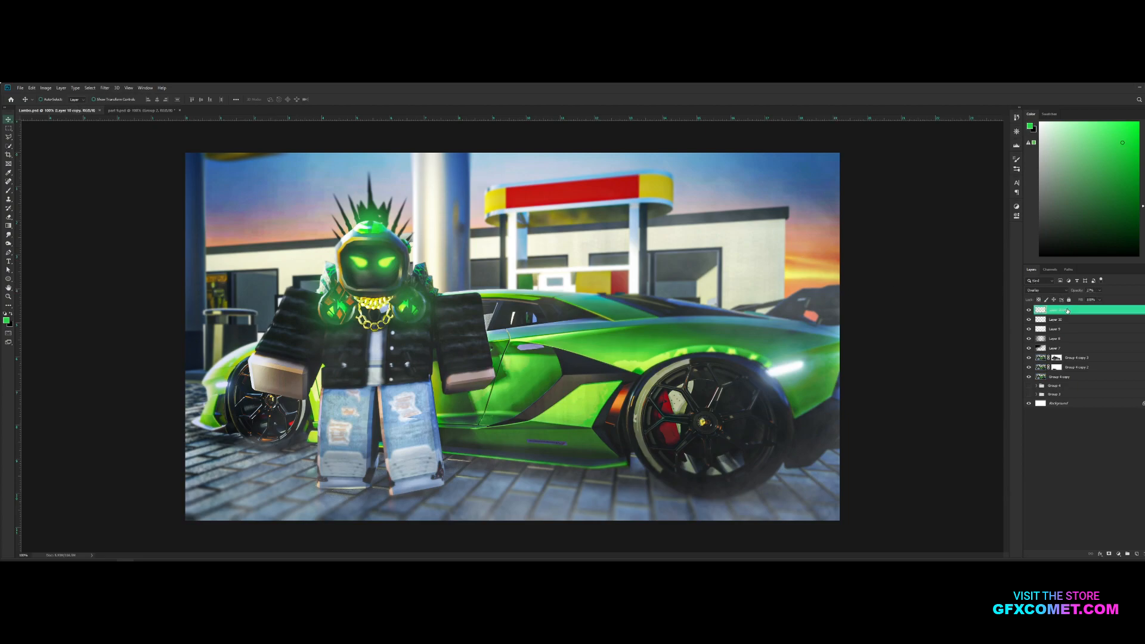